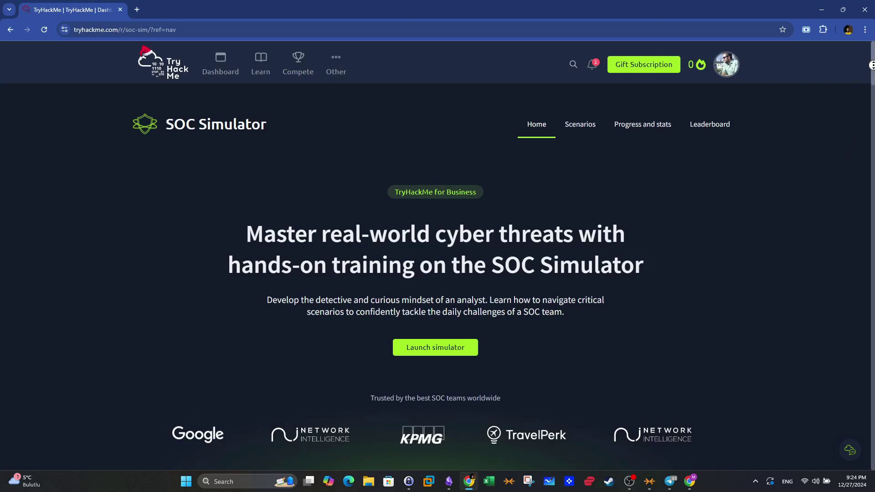
Step: Scroll through the SOC Simulator home page and return to the top
{"action": "left_click_drag", "start_coordinate": [872, 66], "coordinate": [872, 102]}
{"action": "scroll", "coordinate": [872, 102], "scroll_direction": "down", "scroll_amount": 5}
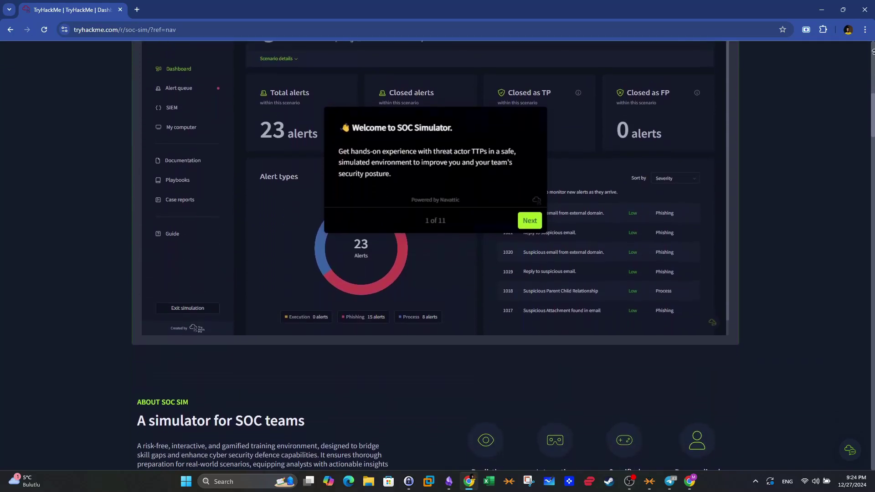
{"action": "scroll", "coordinate": [873, 46], "scroll_direction": "up", "scroll_amount": 2}
{"action": "scroll", "coordinate": [872, 64], "scroll_direction": "down", "scroll_amount": 15}
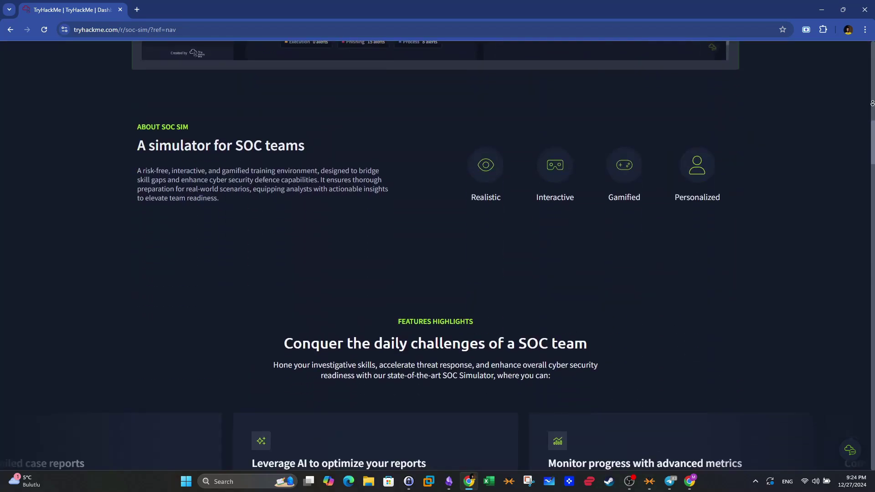
{"action": "scroll", "coordinate": [871, 85], "scroll_direction": "down", "scroll_amount": 12}
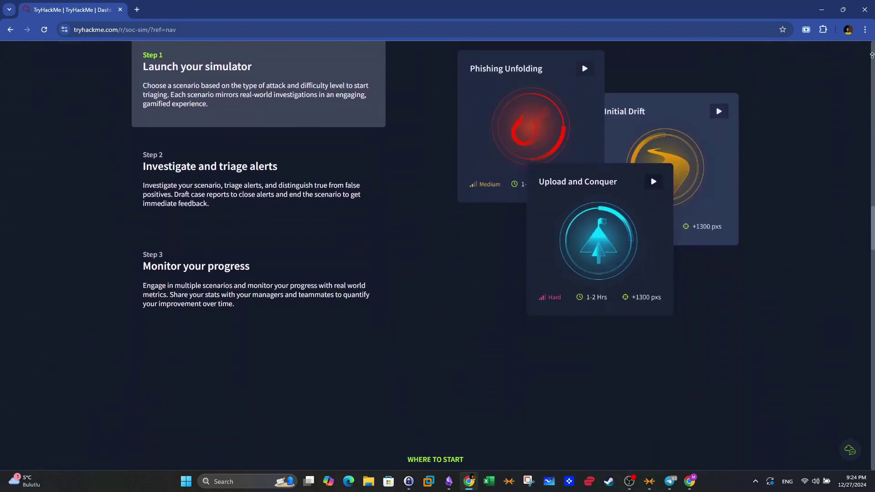
{"action": "scroll", "coordinate": [872, 148], "scroll_direction": "down", "scroll_amount": 20}
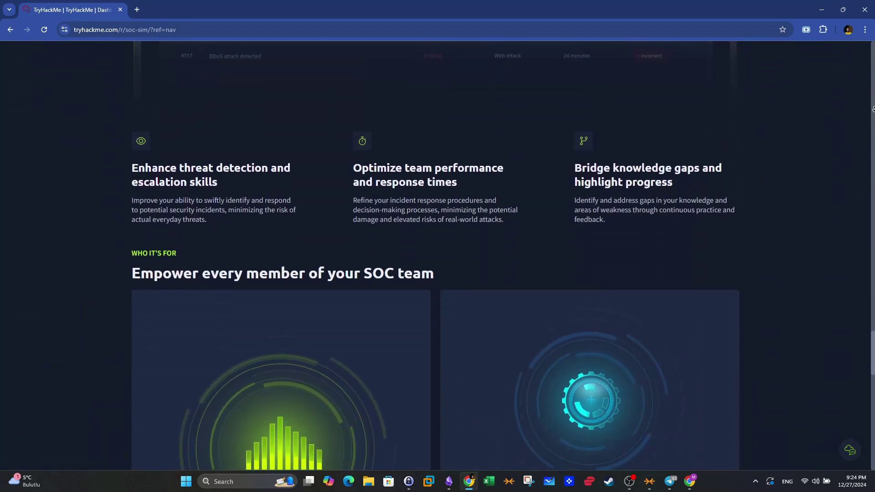
{"action": "scroll", "coordinate": [872, 121], "scroll_direction": "down", "scroll_amount": 3}
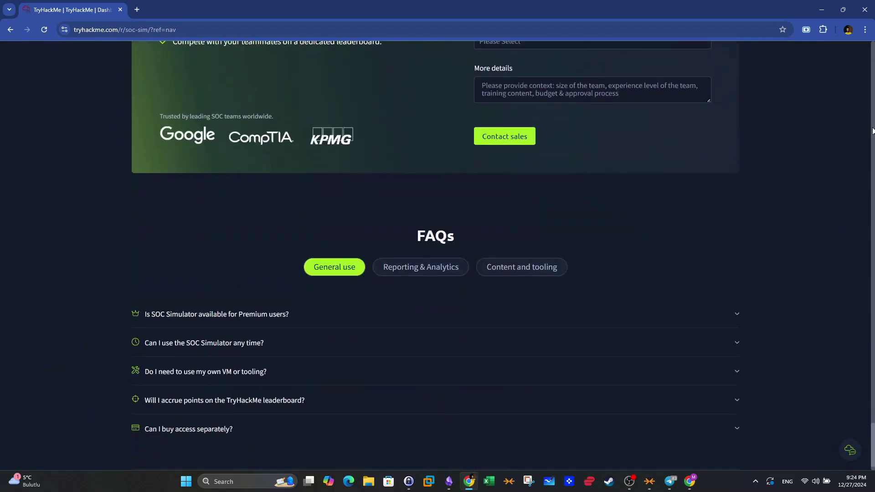
{"action": "left_click_drag", "start_coordinate": [872, 433], "coordinate": [872, 35]}
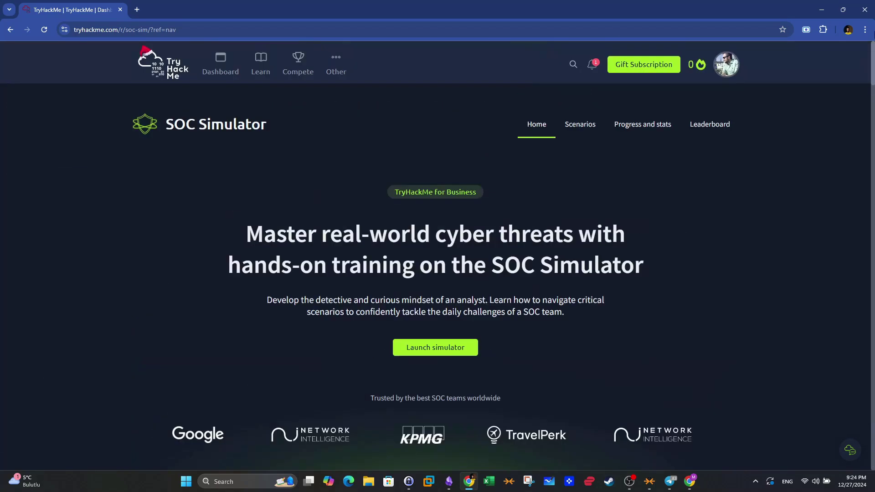
Step: Launch the simulator and bring up the Phishing Unfolding scenario from the scenarios list
{"action": "left_click", "coordinate": [418, 348]}
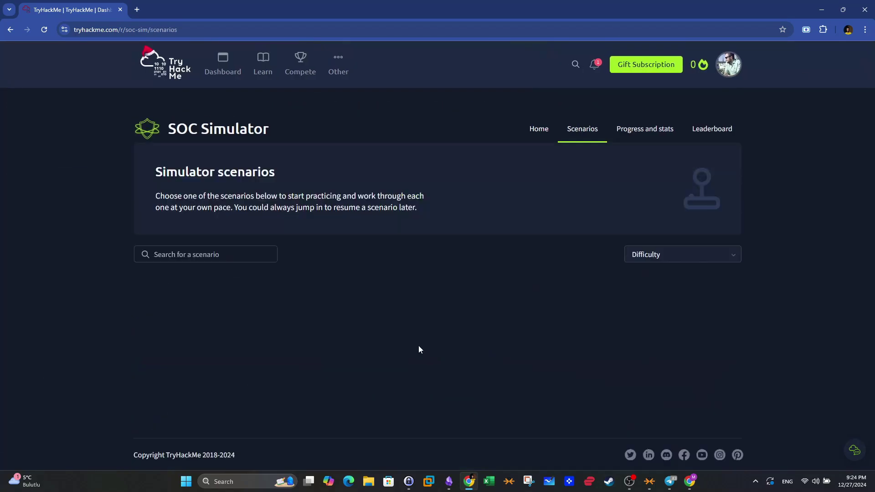
{"action": "scroll", "coordinate": [274, 201], "scroll_direction": "down", "scroll_amount": 1}
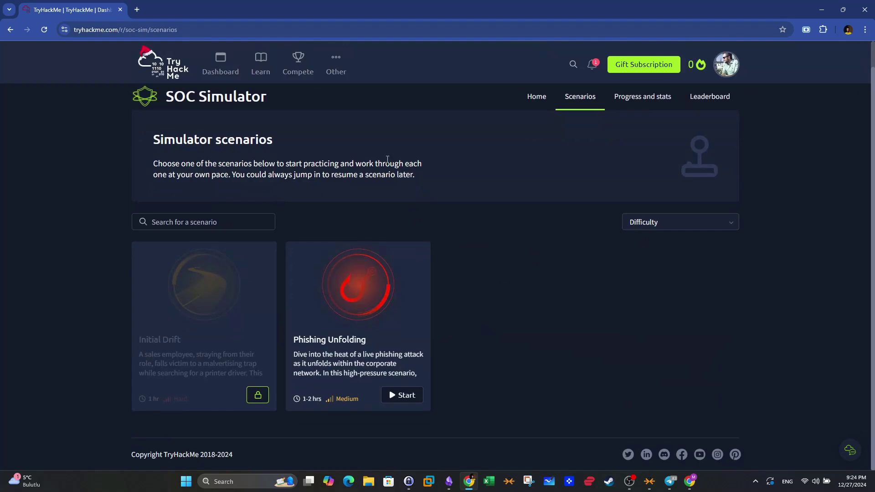
{"action": "mouse_move", "coordinate": [394, 366]}
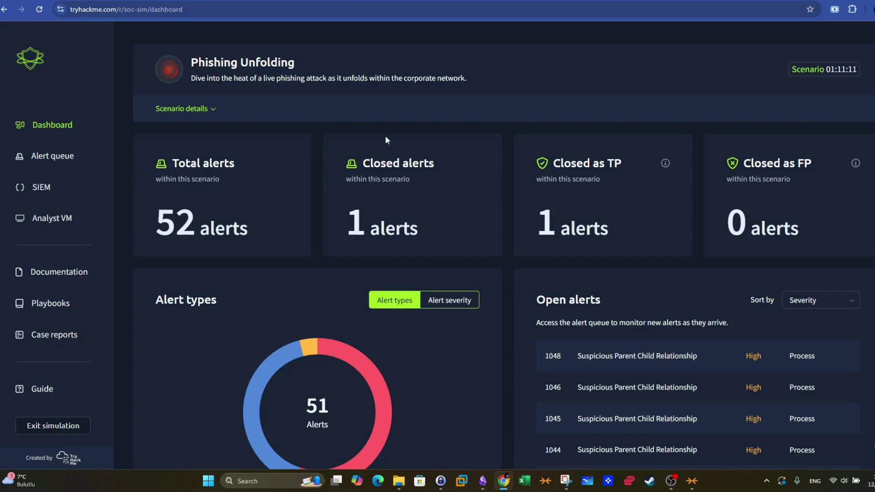
Step: Open the scenario Documentation and view the Company information, then the Tool documentation section
{"action": "left_click", "coordinate": [58, 272]}
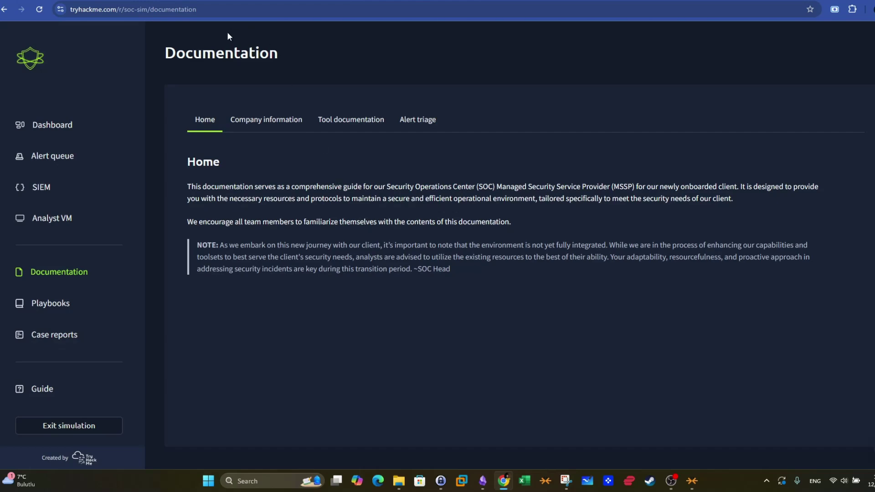
{"action": "left_click", "coordinate": [274, 125]}
{"action": "left_click", "coordinate": [351, 119]}
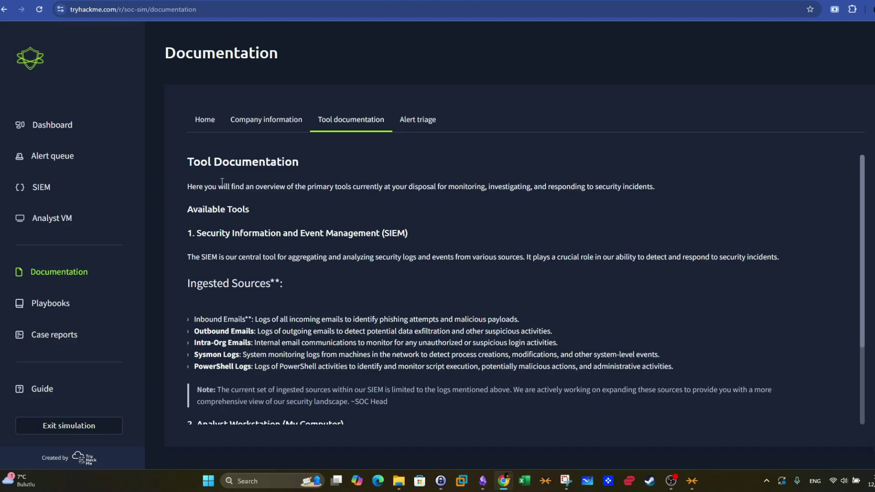
Step: Read the SIEM, Analyst Workstation and Email Alert Review sections, glance at Splunk, then return
{"action": "left_click_drag", "start_coordinate": [408, 233], "coordinate": [203, 235]}
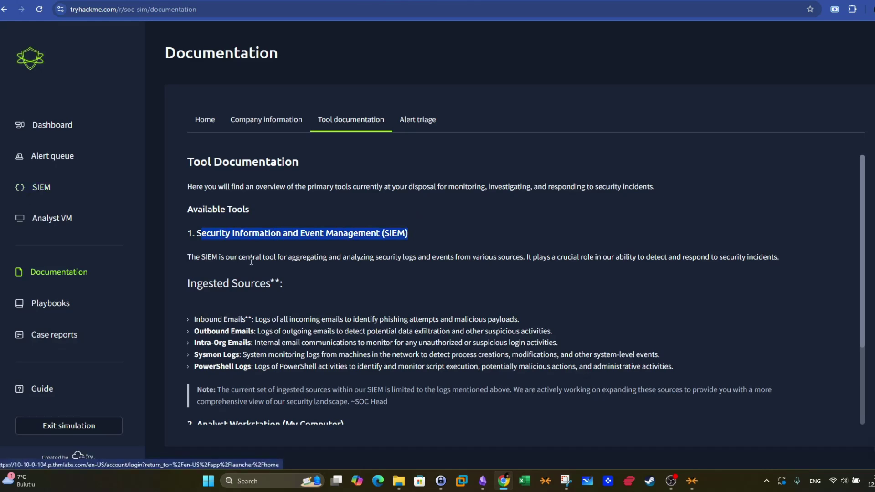
{"action": "scroll", "coordinate": [251, 261], "scroll_direction": "down", "scroll_amount": 2}
{"action": "left_click_drag", "start_coordinate": [197, 326], "coordinate": [291, 328]}
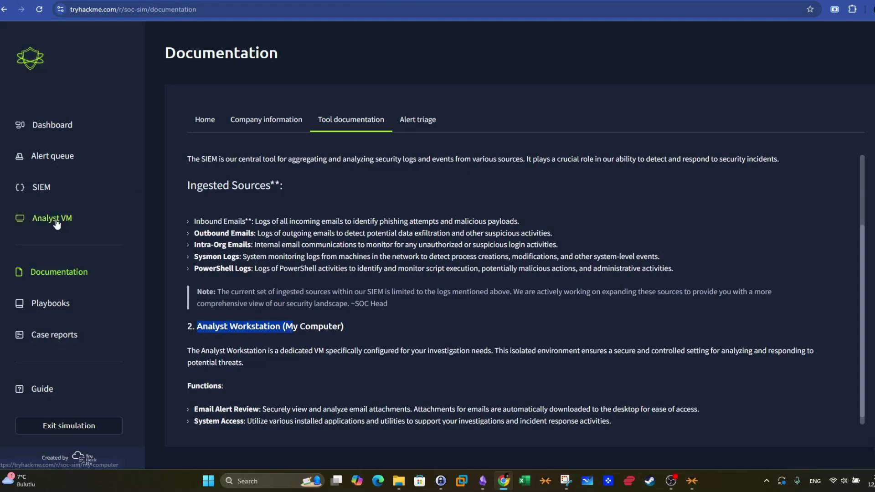
{"action": "scroll", "coordinate": [549, 265], "scroll_direction": "up", "scroll_amount": 1}
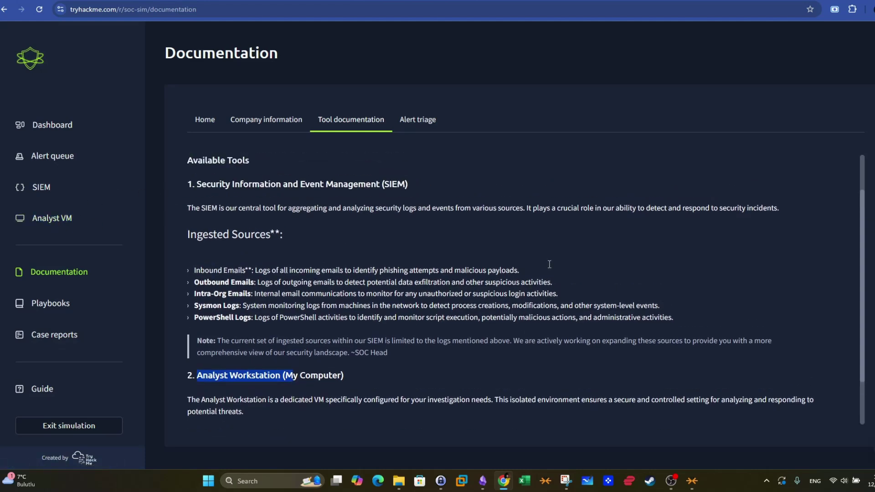
{"action": "scroll", "coordinate": [301, 253], "scroll_direction": "down", "scroll_amount": 1}
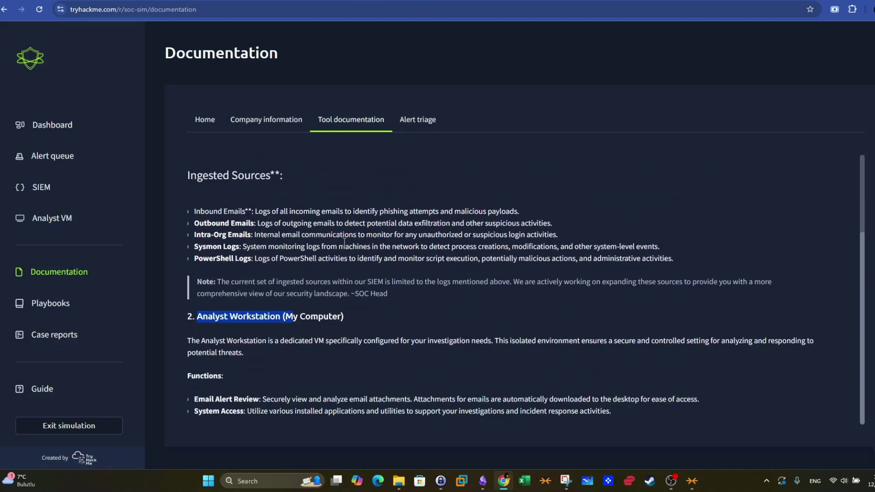
{"action": "left_click_drag", "start_coordinate": [194, 399], "coordinate": [228, 413]}
{"action": "left_click", "coordinate": [208, 412]}
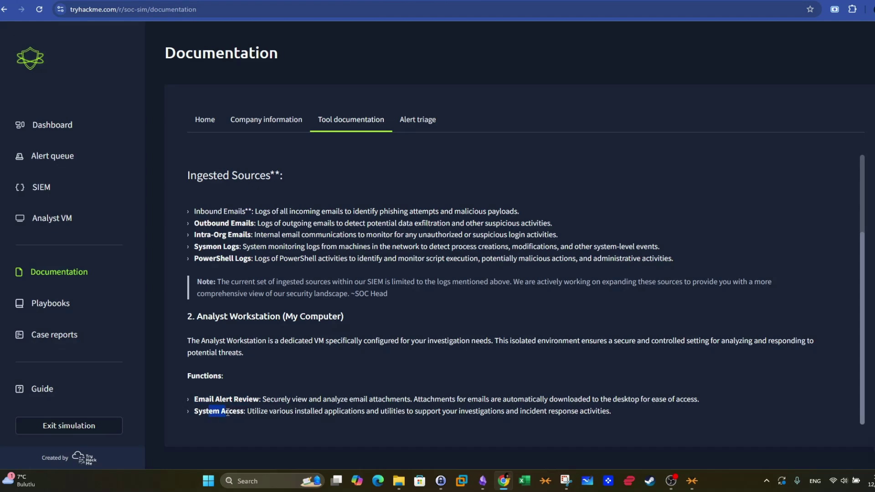
{"action": "scroll", "coordinate": [367, 283], "scroll_direction": "up", "scroll_amount": 1}
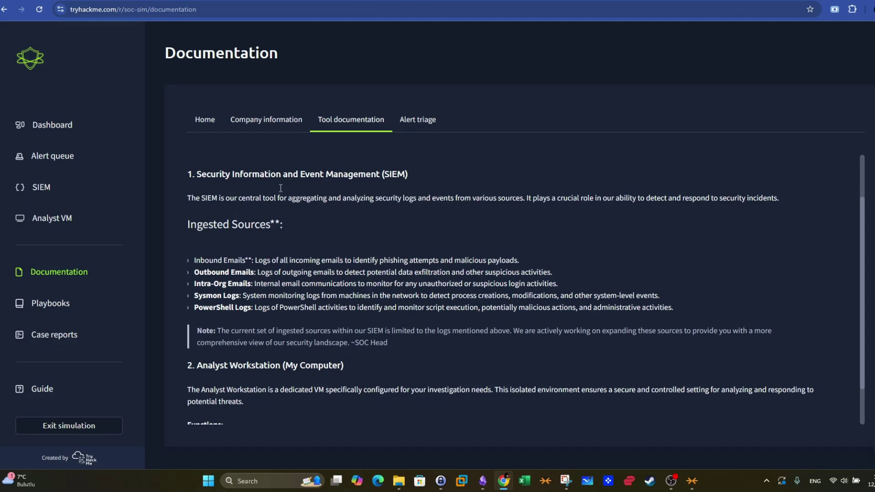
{"action": "left_click", "coordinate": [41, 187]}
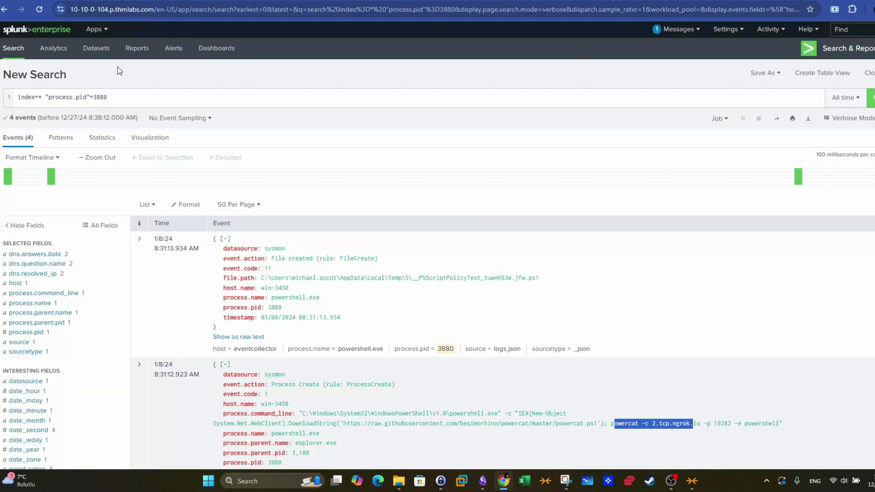
{"action": "key", "text": "ctrl+shift+Tab"}
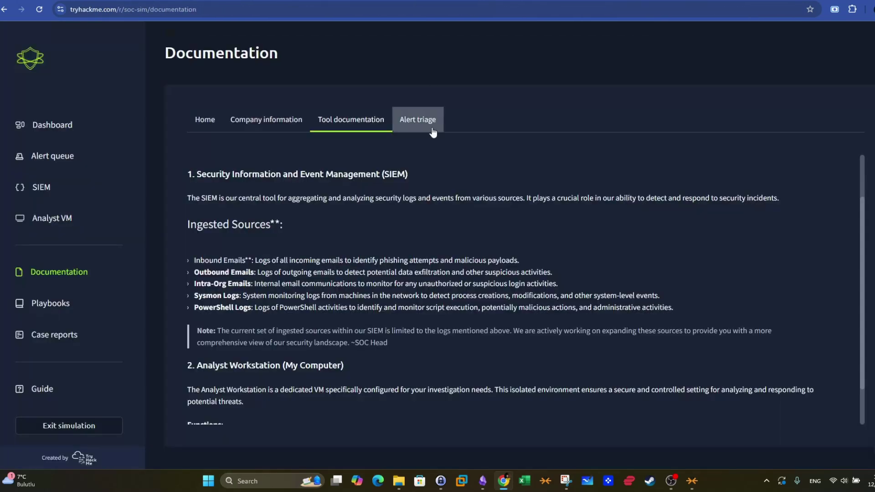
Step: Read the Alert triage steps: initial review, investigation, SIEM search, email alert handling, and resolution and closure
{"action": "left_click", "coordinate": [428, 129]}
{"action": "scroll", "coordinate": [675, 204], "scroll_direction": "up", "scroll_amount": 2}
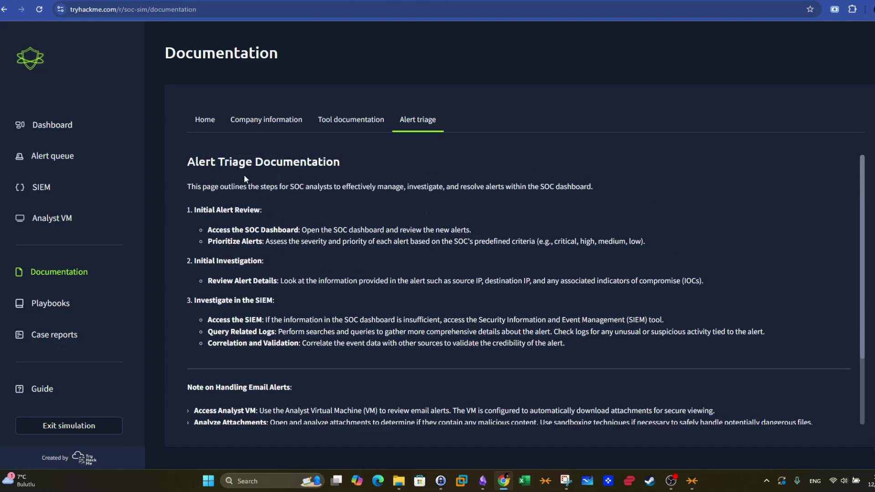
{"action": "left_click_drag", "start_coordinate": [187, 163], "coordinate": [343, 163]}
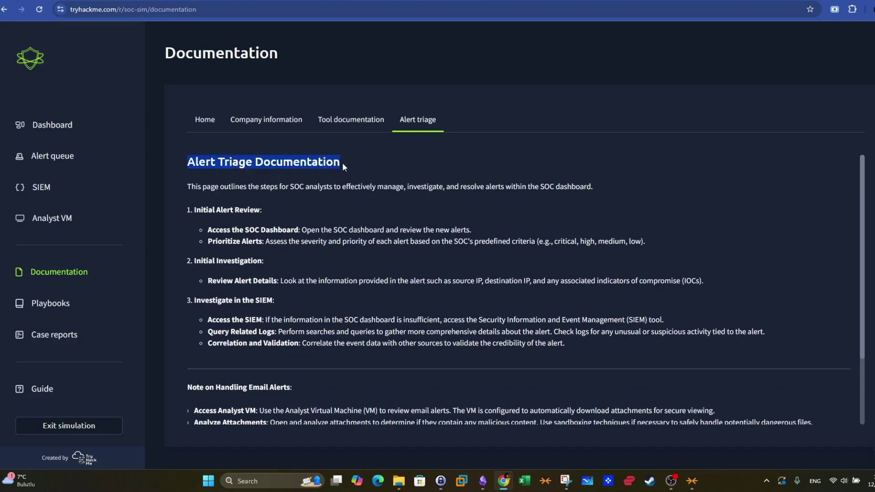
{"action": "left_click_drag", "start_coordinate": [270, 209], "coordinate": [194, 210]}
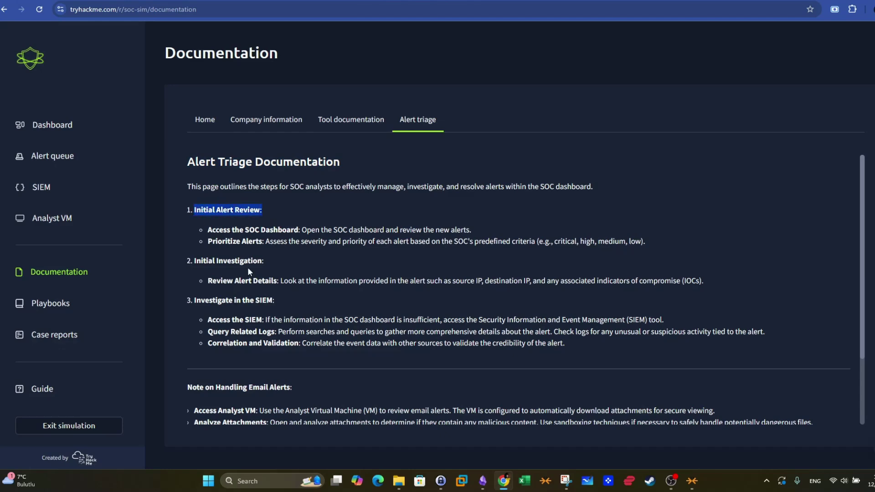
{"action": "left_click", "coordinate": [262, 264]}
{"action": "left_click_drag", "start_coordinate": [263, 263], "coordinate": [190, 265]}
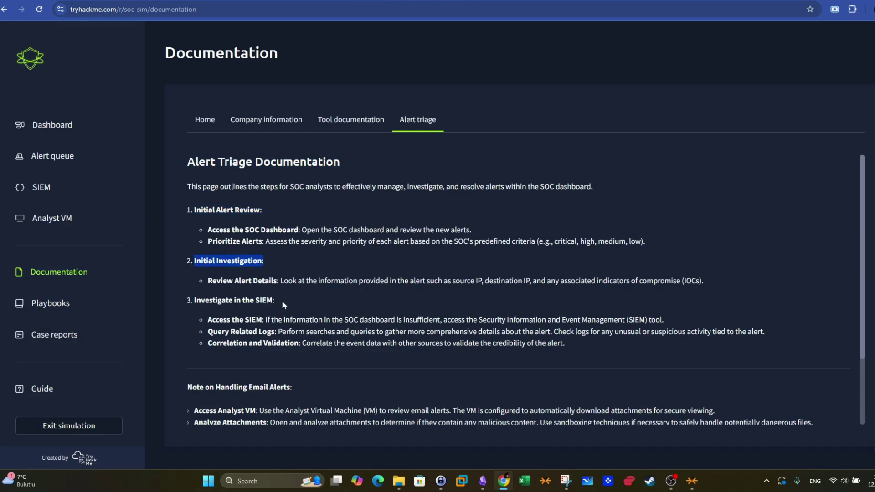
{"action": "left_click_drag", "start_coordinate": [281, 300], "coordinate": [210, 299]}
{"action": "scroll", "coordinate": [265, 268], "scroll_direction": "down", "scroll_amount": 2}
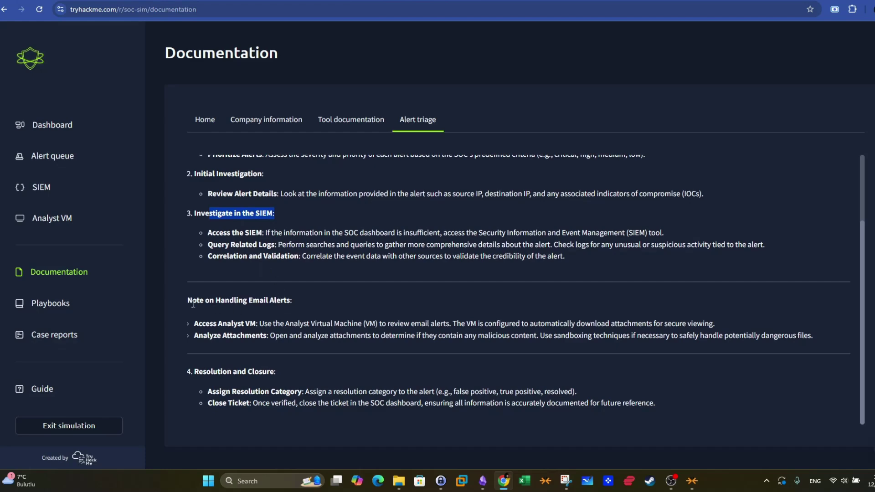
{"action": "left_click_drag", "start_coordinate": [187, 300], "coordinate": [281, 300]}
{"action": "left_click_drag", "start_coordinate": [281, 382], "coordinate": [191, 370]}
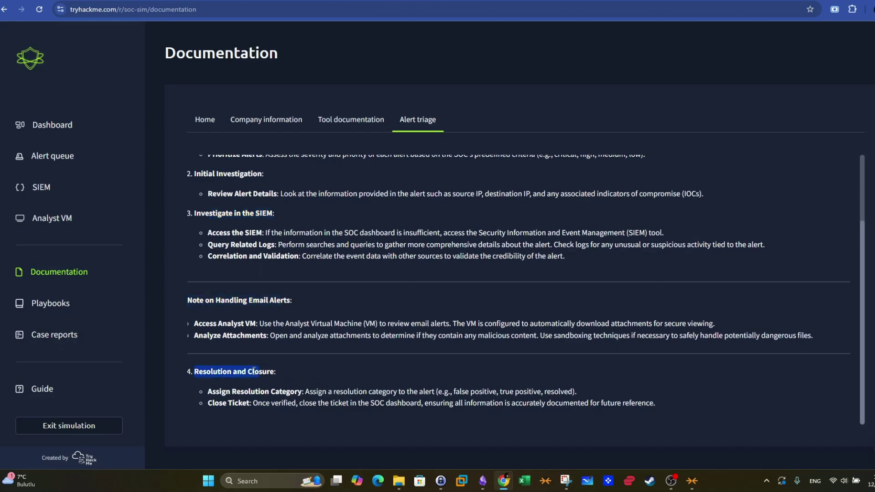
{"action": "left_click", "coordinate": [277, 371]}
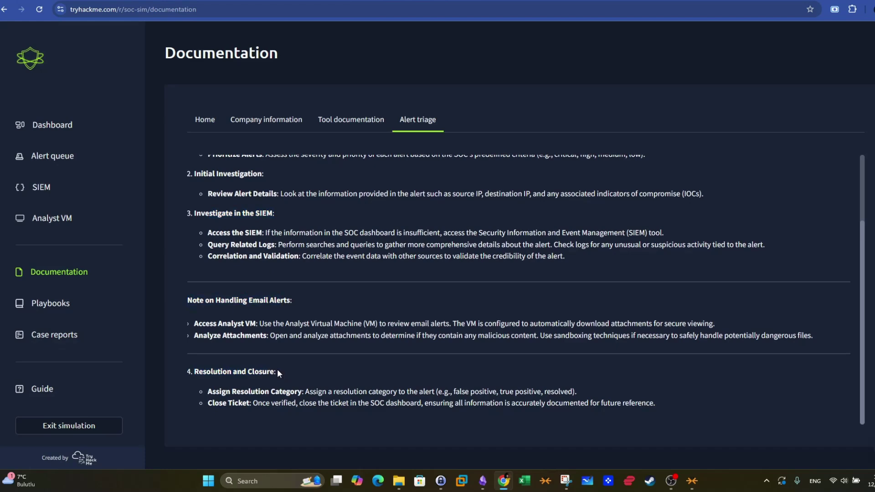
{"action": "left_click", "coordinate": [40, 126]}
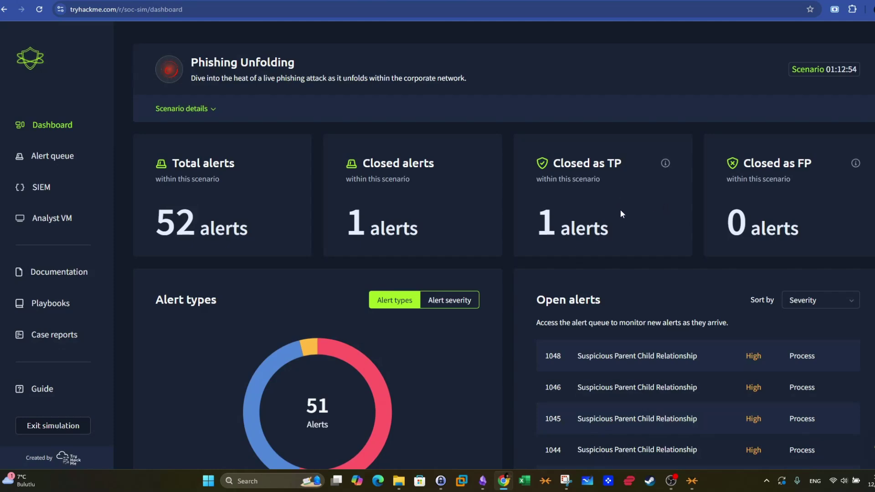
{"action": "left_click_drag", "start_coordinate": [246, 181], "coordinate": [172, 171]}
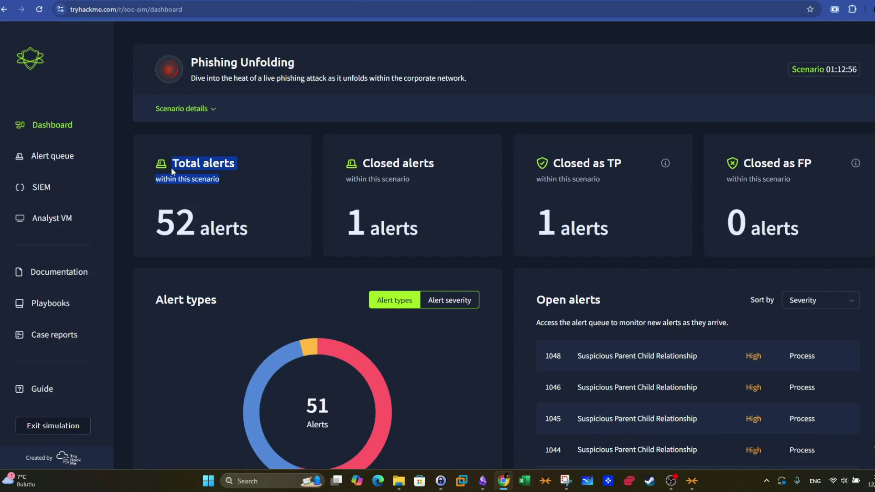
{"action": "left_click_drag", "start_coordinate": [249, 231], "coordinate": [155, 226]}
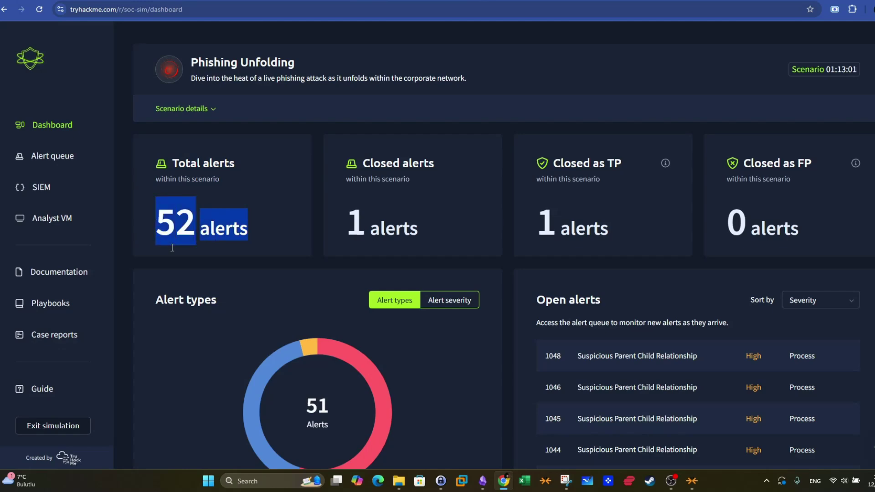
{"action": "left_click_drag", "start_coordinate": [435, 163], "coordinate": [364, 169]}
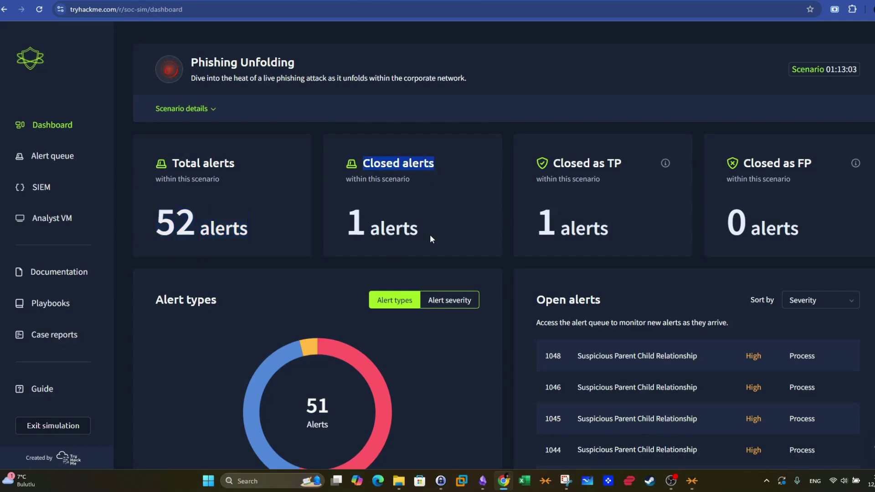
{"action": "left_click_drag", "start_coordinate": [431, 235], "coordinate": [347, 231]}
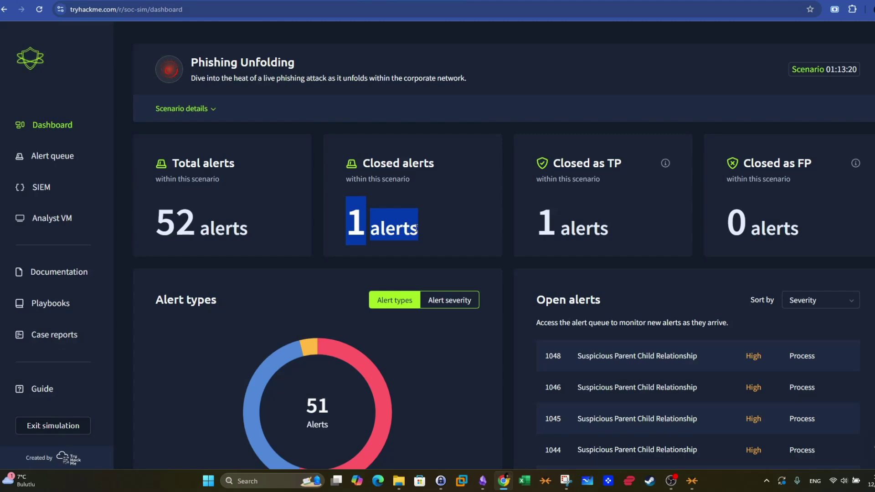
{"action": "triple_click", "coordinate": [613, 165]}
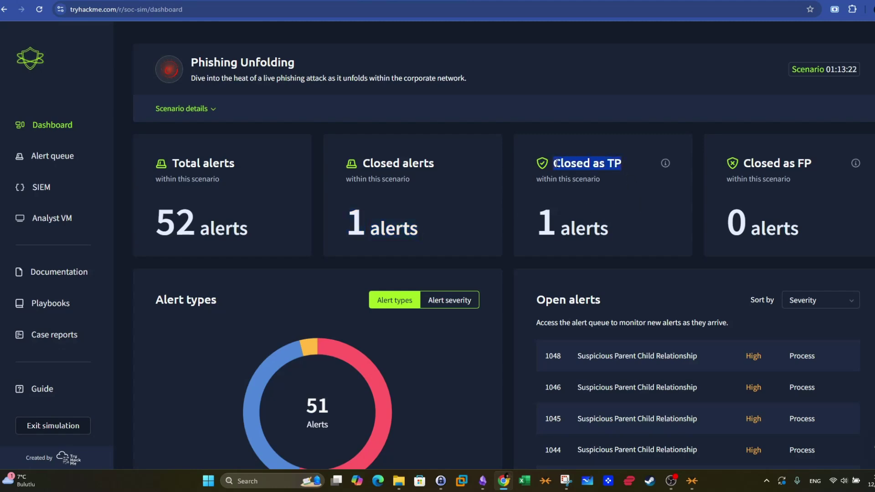
{"action": "left_click", "coordinate": [613, 166]}
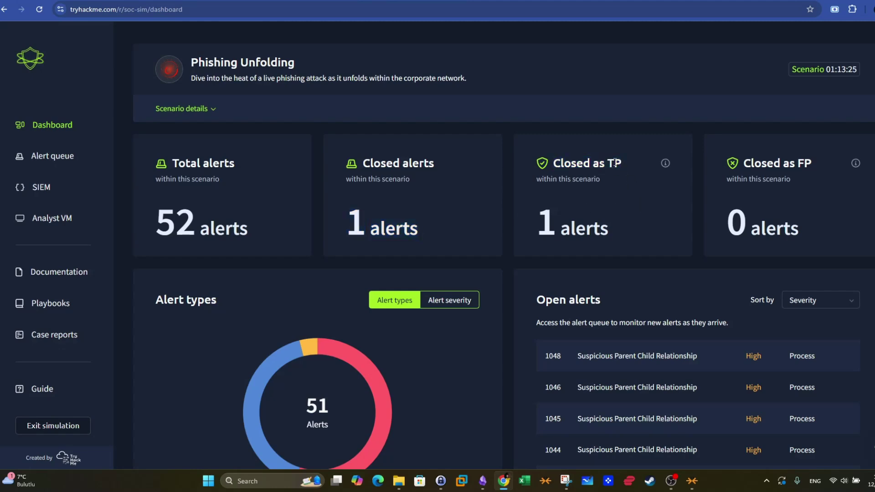
{"action": "left_click_drag", "start_coordinate": [800, 163], "coordinate": [808, 175]}
{"action": "left_click_drag", "start_coordinate": [538, 221], "coordinate": [618, 224]}
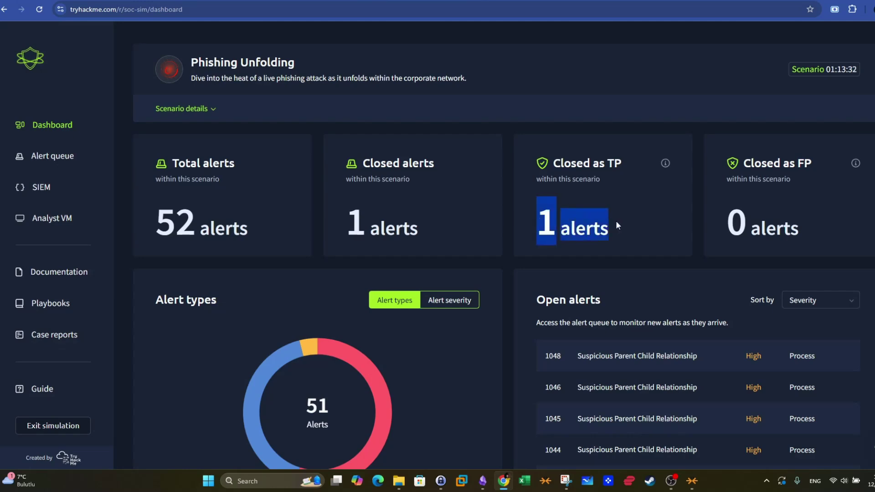
{"action": "scroll", "coordinate": [617, 220], "scroll_direction": "down", "scroll_amount": 2}
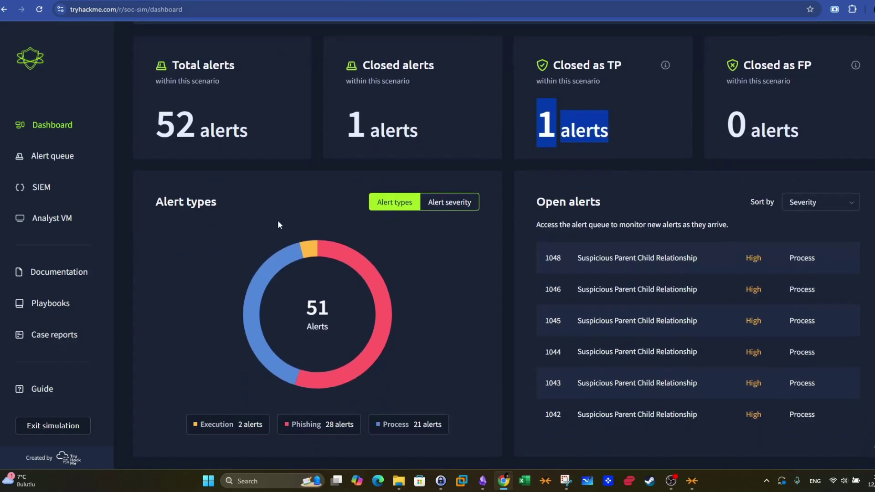
{"action": "left_click_drag", "start_coordinate": [218, 201], "coordinate": [156, 202]}
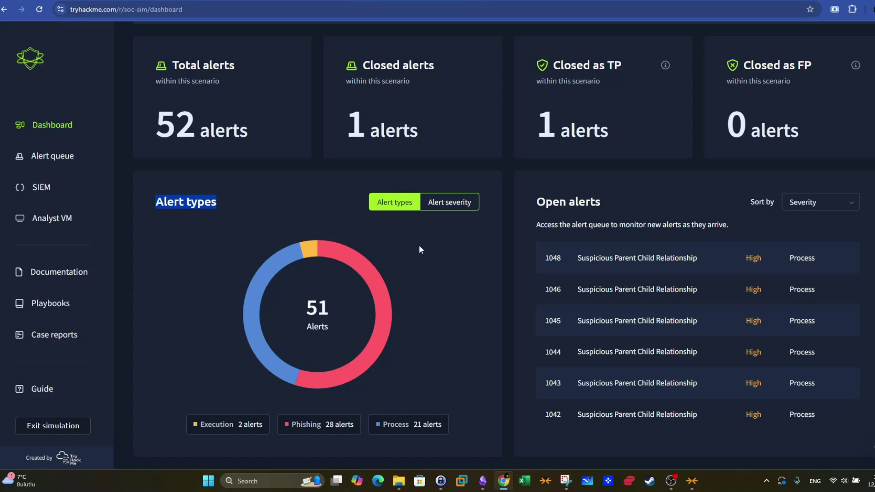
Step: Switch the donut chart to Alert severity and note the 9 High-severity open alerts
{"action": "left_click", "coordinate": [451, 203]}
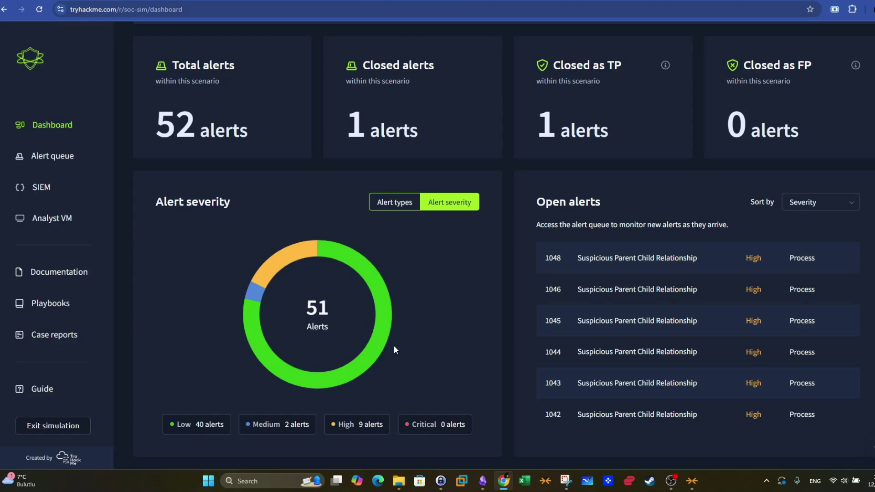
{"action": "left_click_drag", "start_coordinate": [361, 425], "coordinate": [382, 426]}
{"action": "left_click_drag", "start_coordinate": [537, 204], "coordinate": [612, 206]}
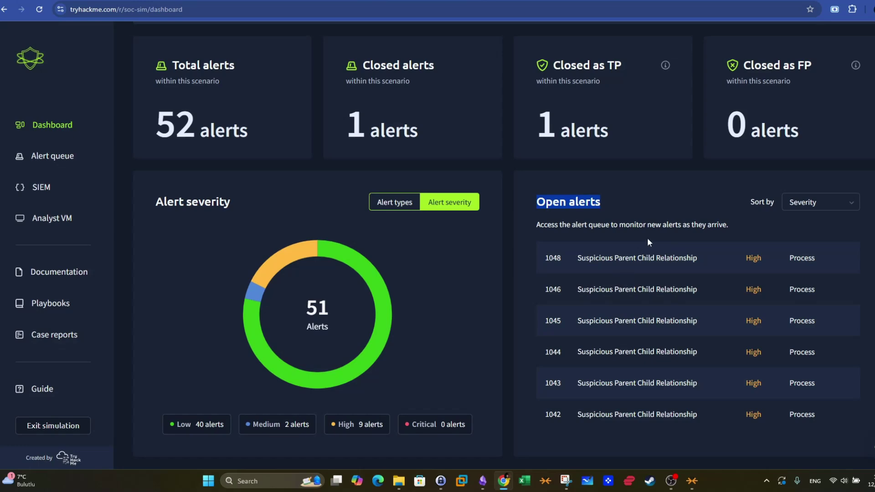
{"action": "scroll", "coordinate": [641, 236], "scroll_direction": "up", "scroll_amount": 2}
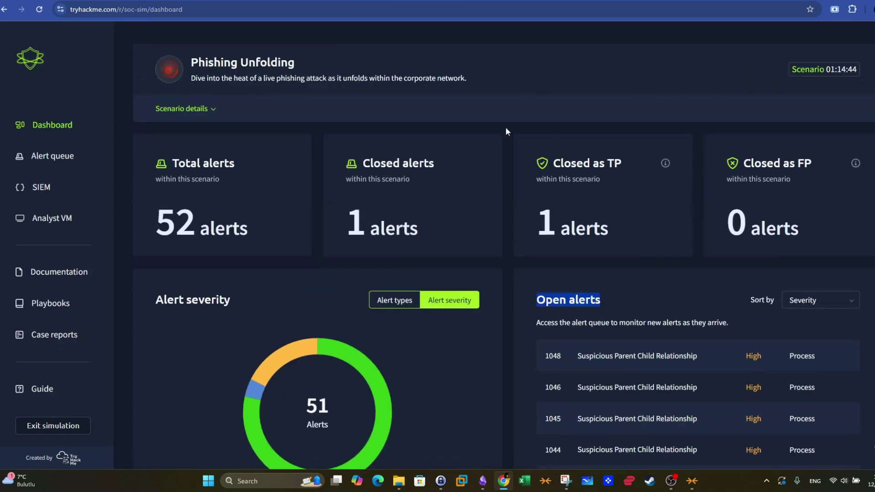
Step: Open the alert queue and look through the Severity, Status and Alert type filter choices
{"action": "left_click", "coordinate": [55, 157]}
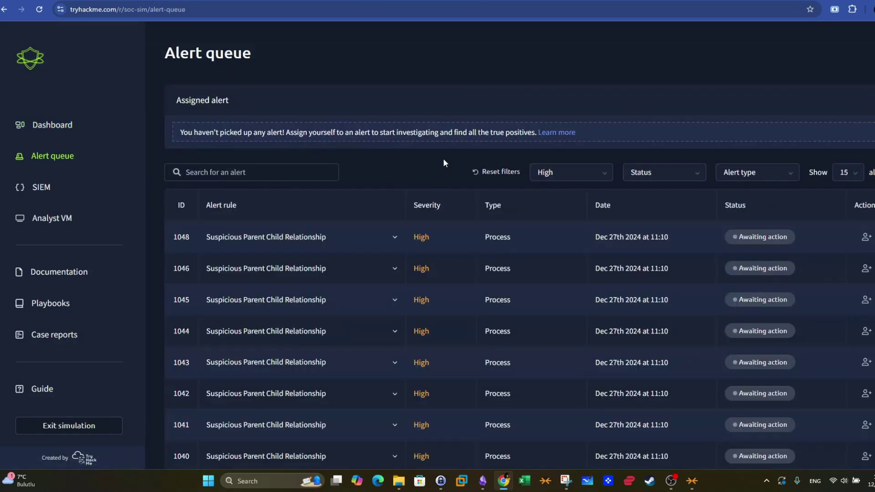
{"action": "left_click", "coordinate": [573, 172]}
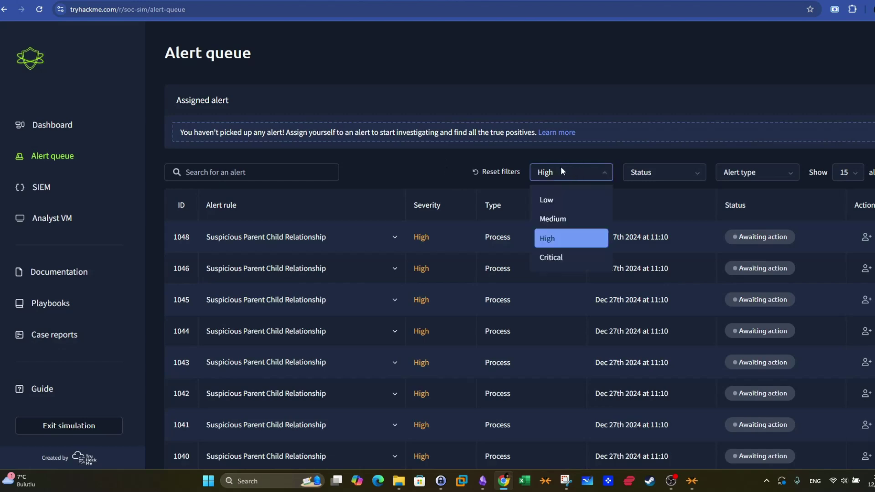
{"action": "left_click", "coordinate": [561, 167]}
{"action": "left_click", "coordinate": [670, 172]}
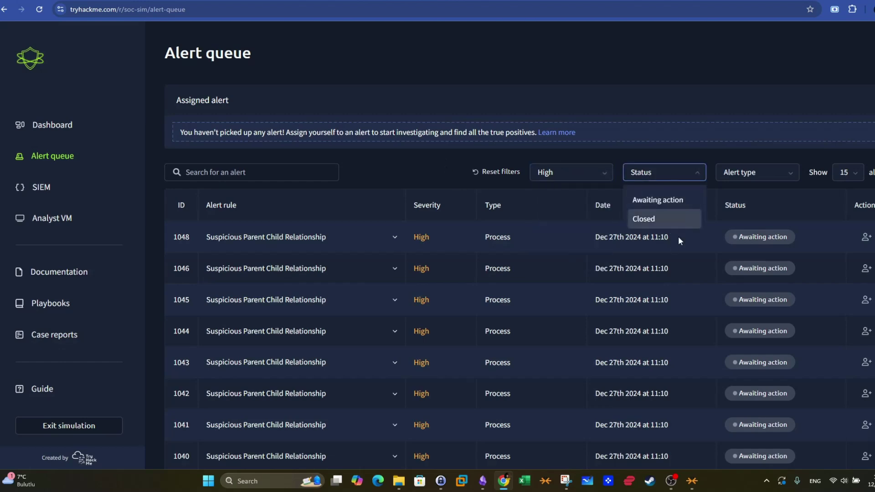
{"action": "left_click", "coordinate": [754, 168]}
{"action": "left_click", "coordinate": [758, 159]}
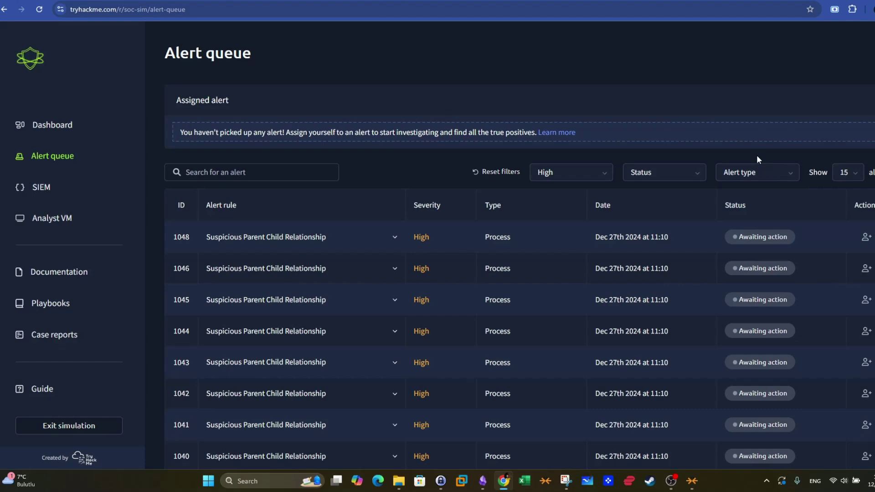
Step: Filter the queue to Critical alerts, then back to High alerts
{"action": "left_click", "coordinate": [547, 172]}
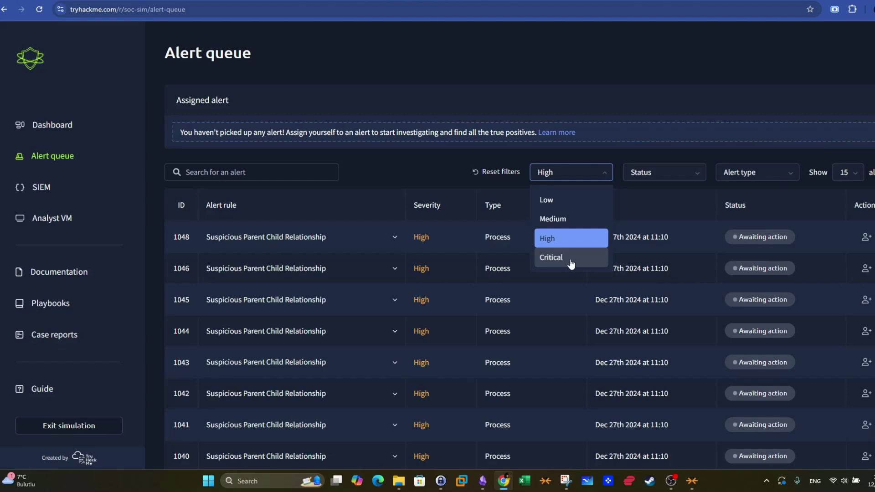
{"action": "left_click", "coordinate": [551, 258]}
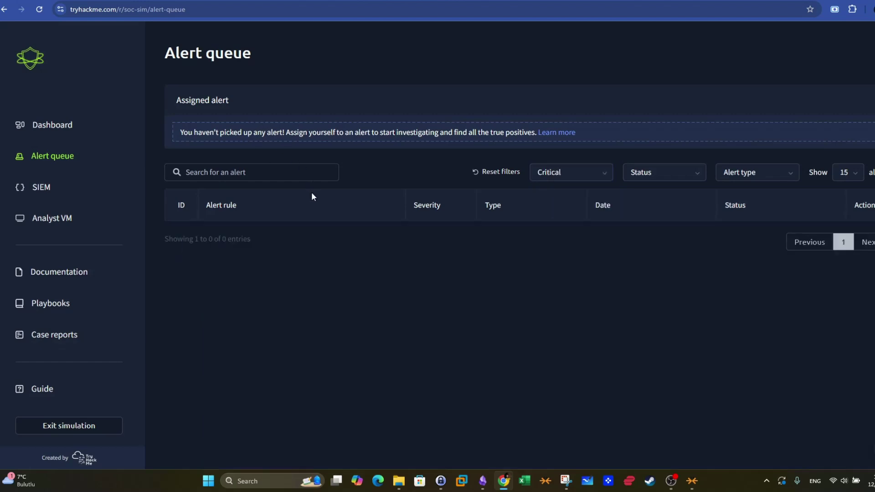
{"action": "left_click", "coordinate": [564, 177]}
{"action": "left_click", "coordinate": [549, 238]}
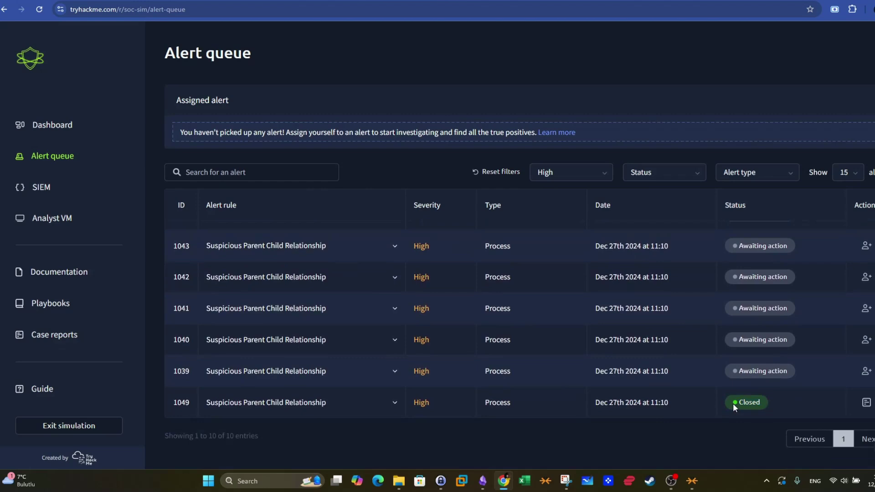
Step: Review the closed alert 1049 and the times of alerts 1048, 1046 and 1045
{"action": "left_click_drag", "start_coordinate": [732, 403], "coordinate": [249, 406]}
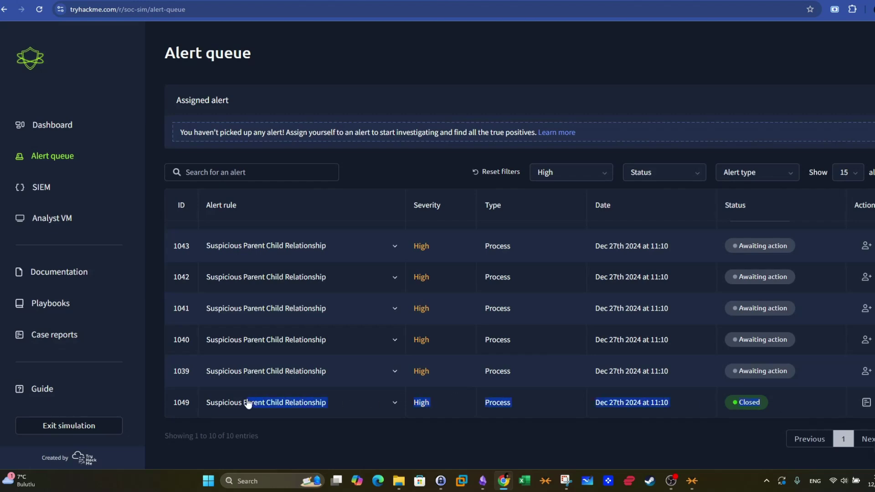
{"action": "left_click", "coordinate": [388, 436]}
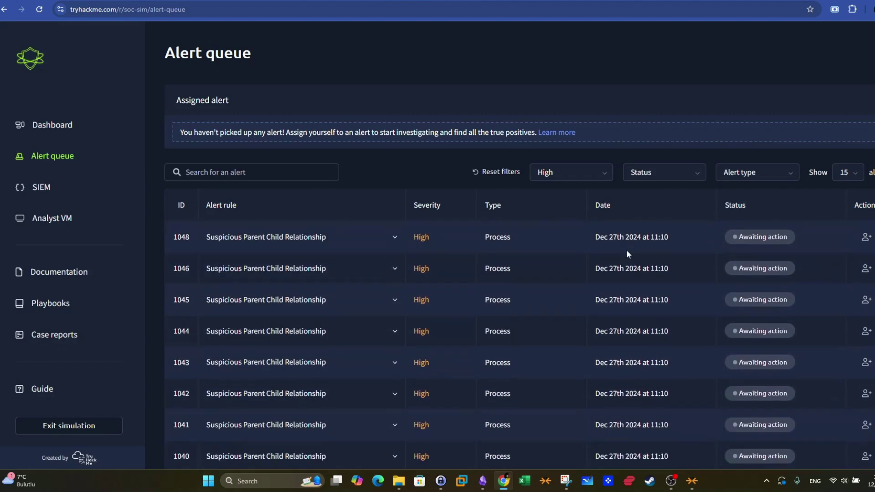
{"action": "left_click_drag", "start_coordinate": [673, 240], "coordinate": [651, 238]}
{"action": "left_click_drag", "start_coordinate": [668, 269], "coordinate": [658, 270]}
{"action": "left_click_drag", "start_coordinate": [672, 302], "coordinate": [635, 301]}
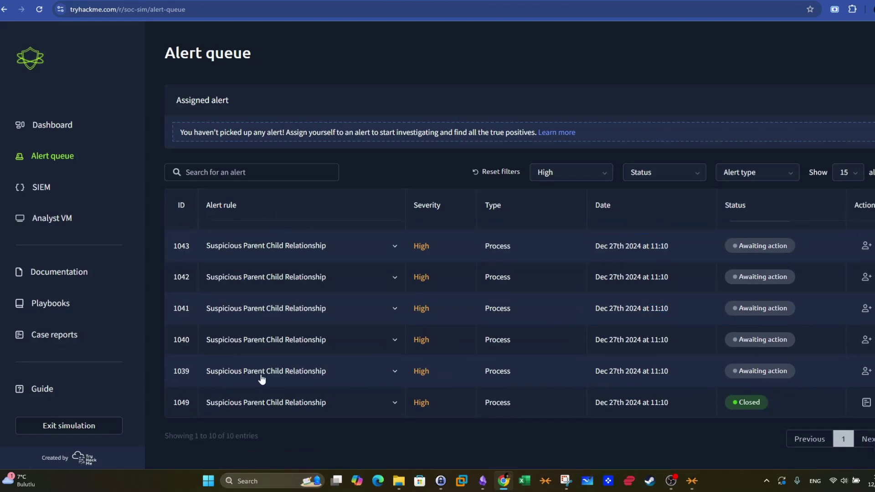
Step: Expand alert 1039 and read its description, process nslookup.exe, parent powershell.exe and command line
{"action": "left_click", "coordinate": [319, 377]}
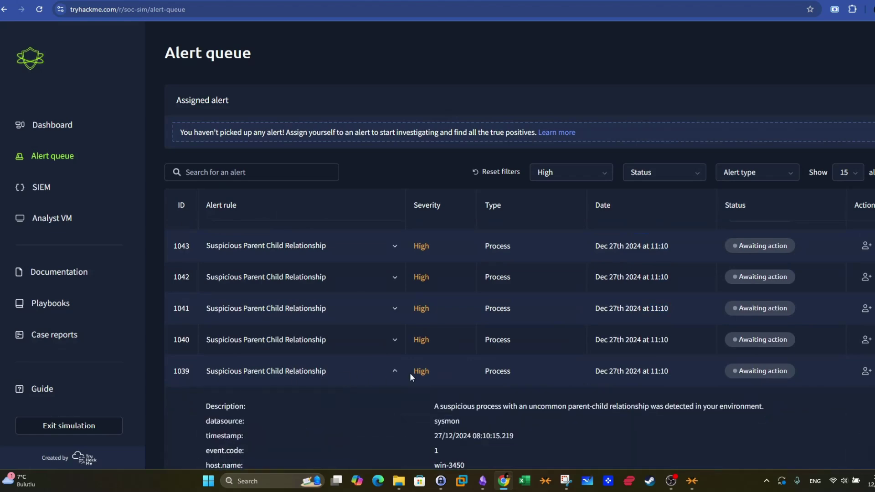
{"action": "scroll", "coordinate": [416, 326], "scroll_direction": "down", "scroll_amount": 3}
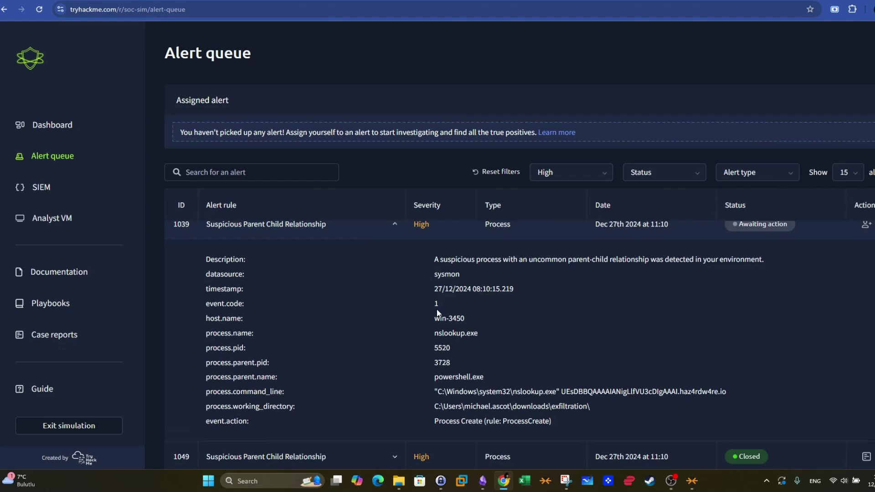
{"action": "left_click_drag", "start_coordinate": [433, 259], "coordinate": [760, 256]}
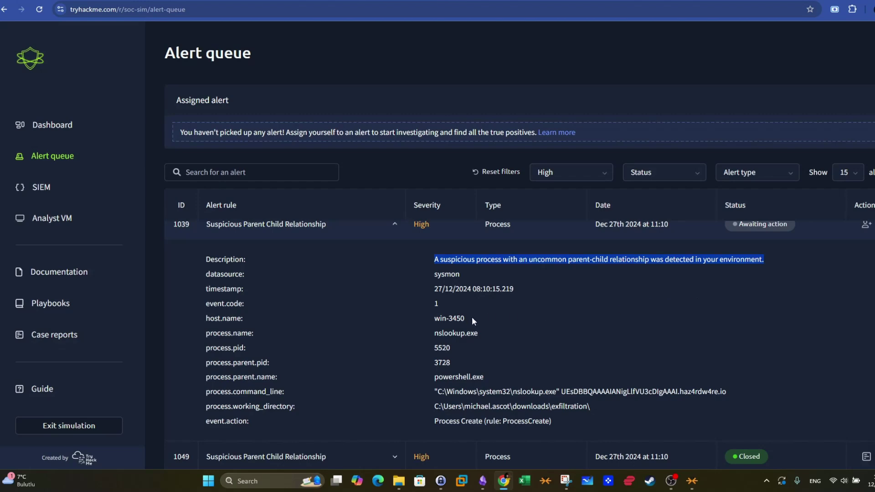
{"action": "left_click_drag", "start_coordinate": [205, 335], "coordinate": [251, 336]}
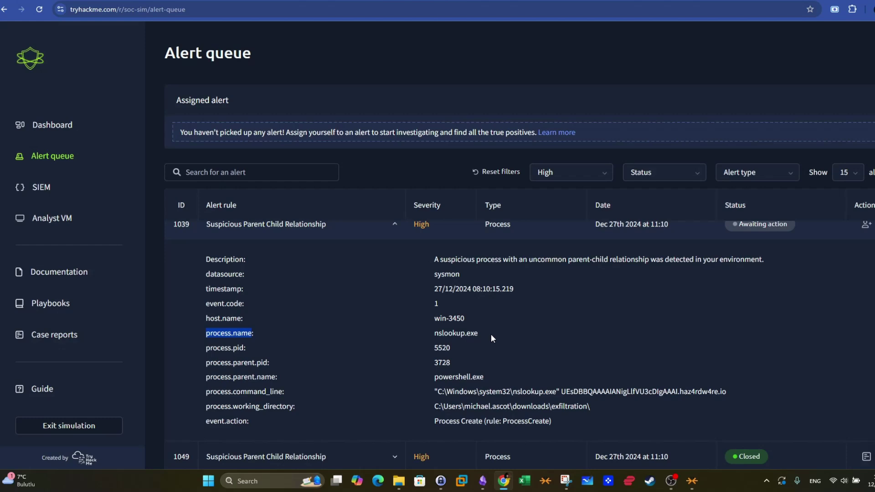
{"action": "left_click_drag", "start_coordinate": [491, 336], "coordinate": [423, 335]}
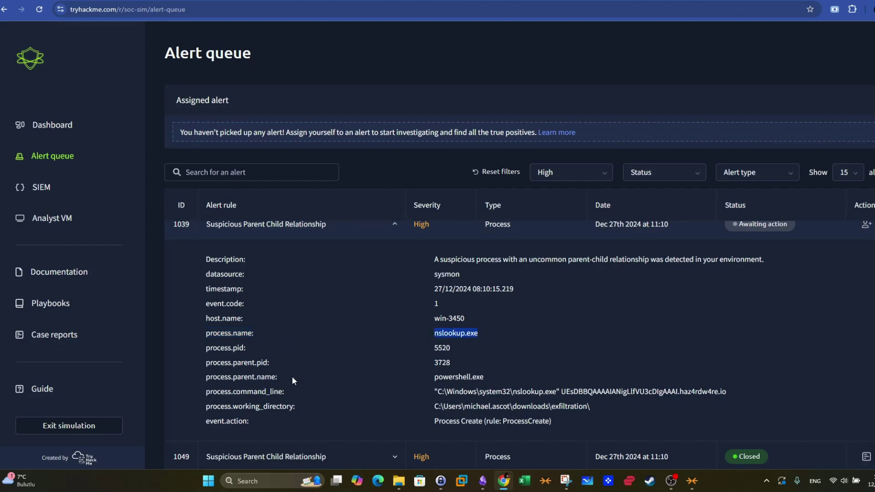
{"action": "left_click_drag", "start_coordinate": [206, 378], "coordinate": [279, 378]}
{"action": "left_click_drag", "start_coordinate": [488, 378], "coordinate": [424, 381]}
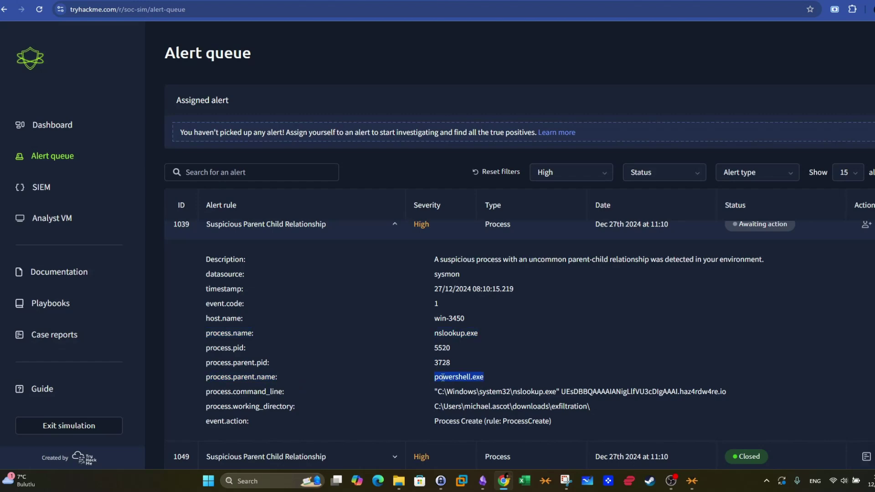
{"action": "left_click_drag", "start_coordinate": [493, 379], "coordinate": [451, 376]}
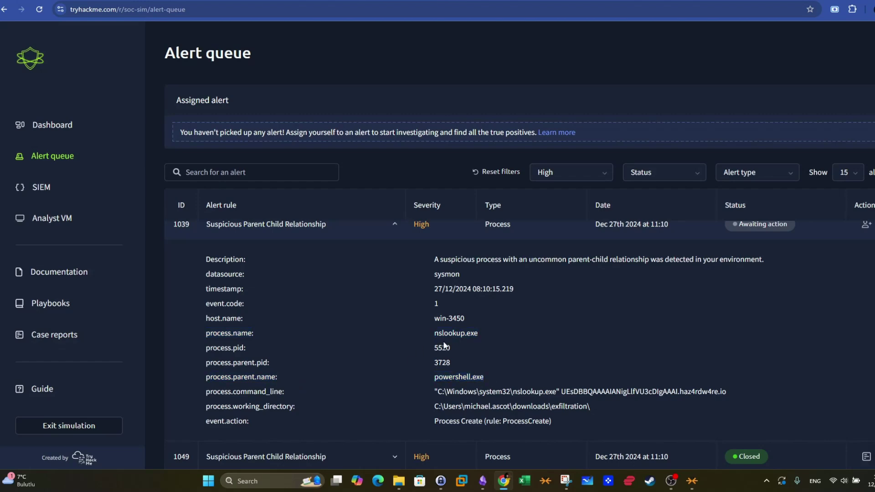
{"action": "left_click_drag", "start_coordinate": [434, 333], "coordinate": [476, 333]}
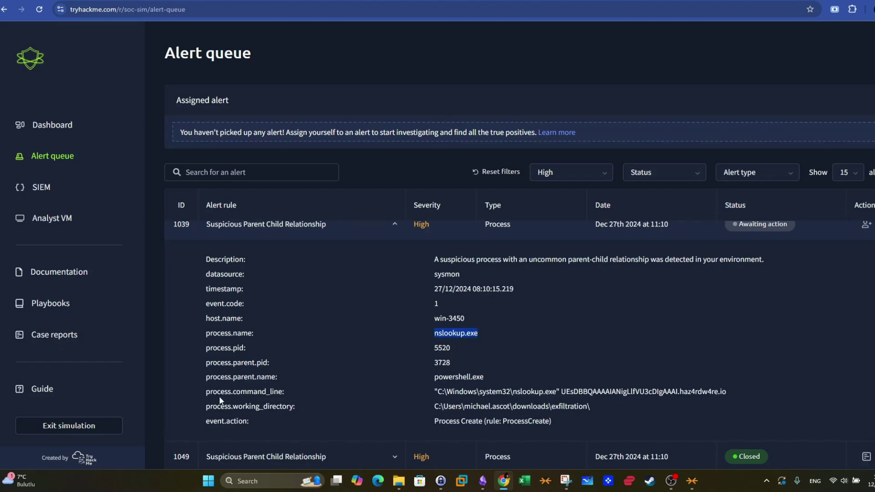
{"action": "left_click_drag", "start_coordinate": [206, 392], "coordinate": [288, 393]}
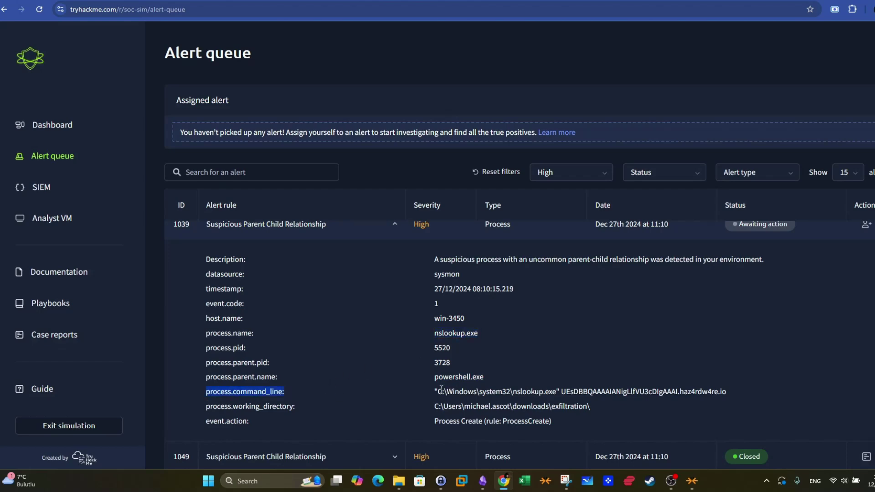
{"action": "scroll", "coordinate": [556, 393], "scroll_direction": "down", "scroll_amount": 2}
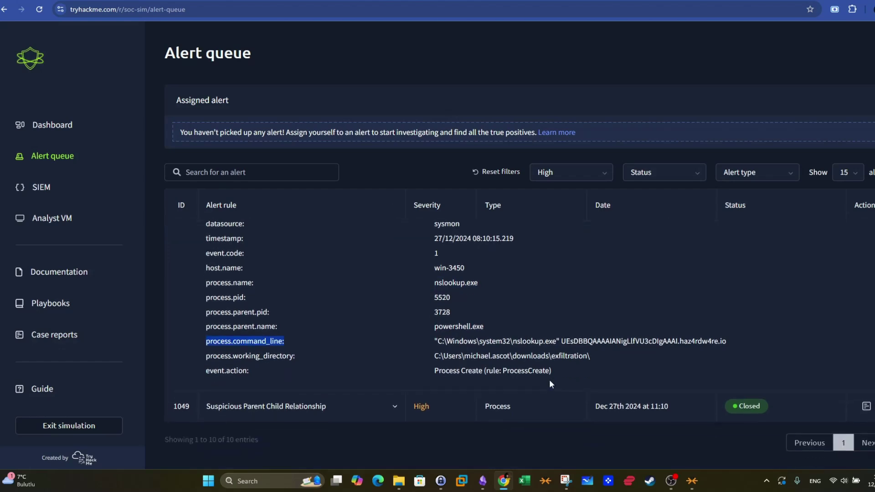
{"action": "left_click_drag", "start_coordinate": [556, 337], "coordinate": [437, 337]}
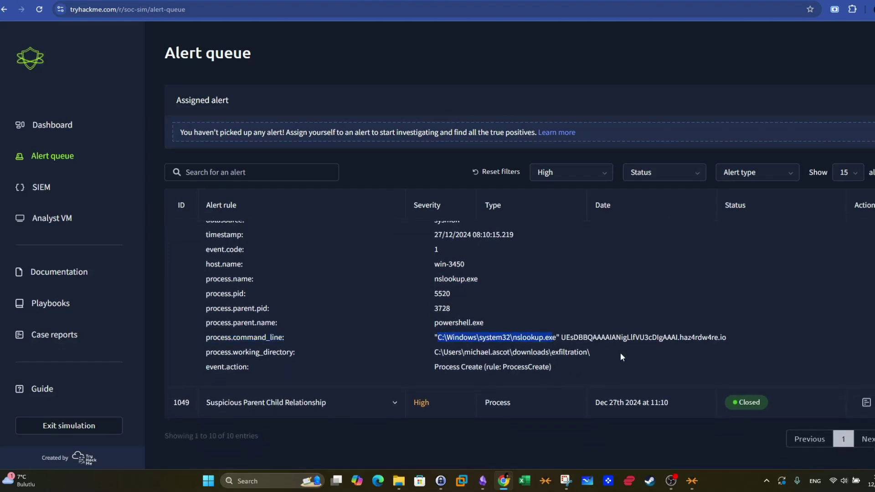
{"action": "left_click_drag", "start_coordinate": [561, 337], "coordinate": [726, 338]}
{"action": "left_click", "coordinate": [696, 348]}
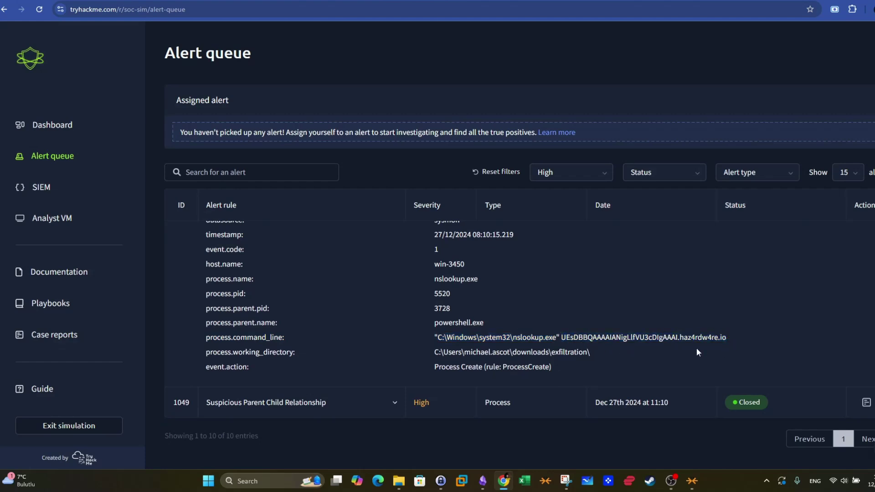
{"action": "left_click_drag", "start_coordinate": [561, 337], "coordinate": [678, 338]}
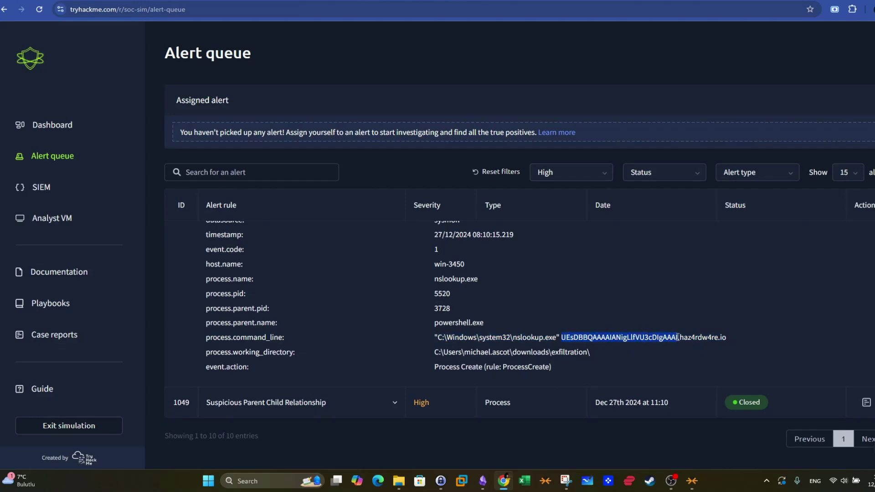
{"action": "left_click", "coordinate": [686, 361]}
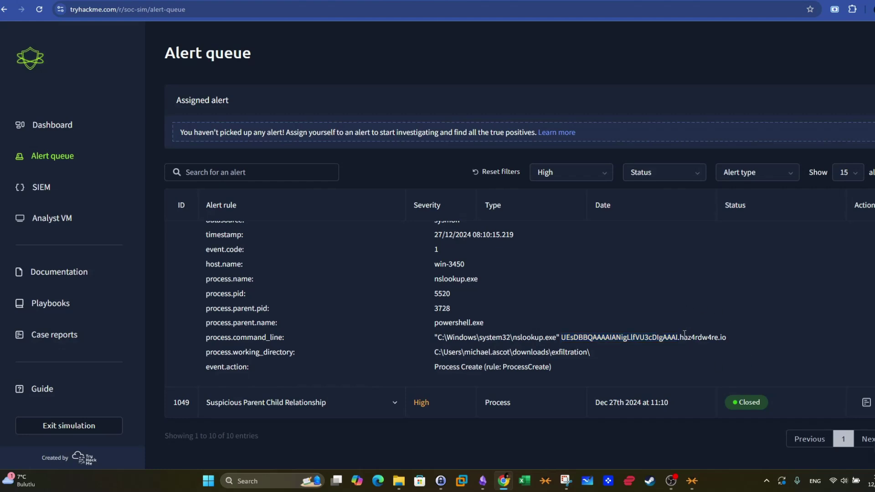
{"action": "left_click_drag", "start_coordinate": [679, 337], "coordinate": [729, 337]}
{"action": "left_click", "coordinate": [727, 354]}
{"action": "left_click_drag", "start_coordinate": [727, 338], "coordinate": [568, 337]}
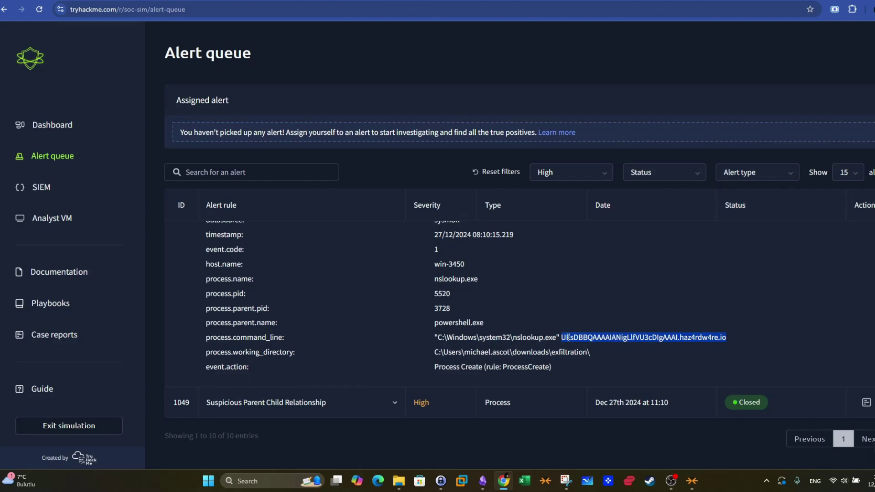
{"action": "left_click", "coordinate": [681, 349]}
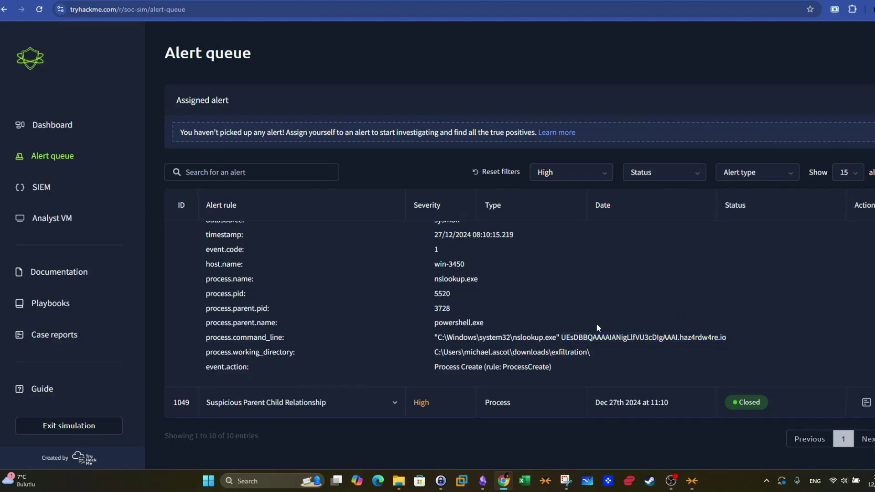
{"action": "left_click_drag", "start_coordinate": [485, 323], "coordinate": [432, 323]}
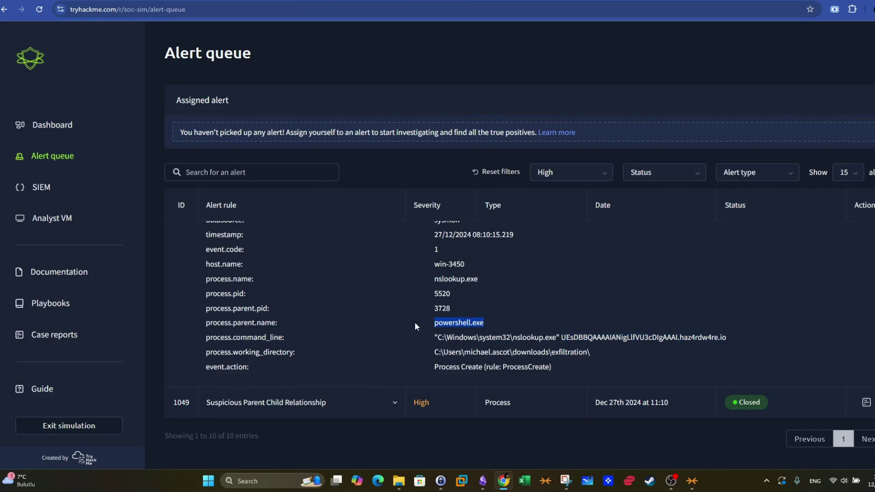
{"action": "left_click", "coordinate": [492, 325]}
{"action": "left_click_drag", "start_coordinate": [491, 324], "coordinate": [432, 323]}
{"action": "left_click_drag", "start_coordinate": [557, 337], "coordinate": [511, 338]}
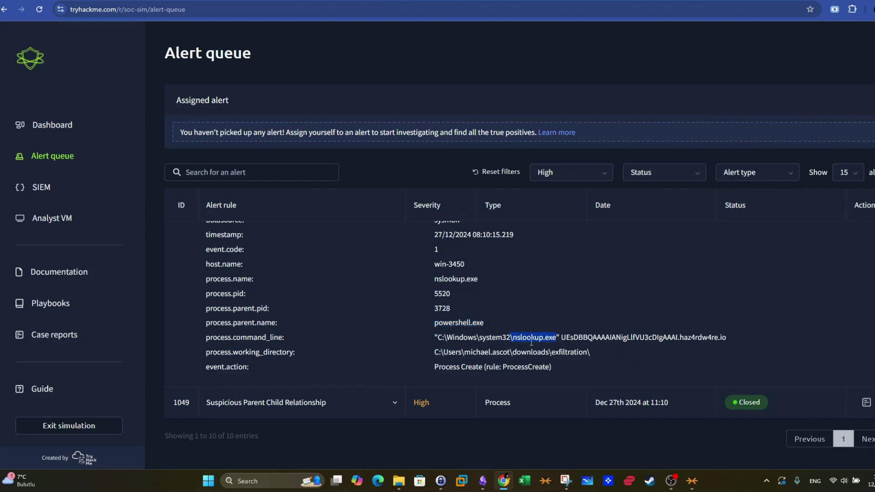
{"action": "left_click", "coordinate": [538, 341]}
{"action": "left_click_drag", "start_coordinate": [557, 337], "coordinate": [423, 326]}
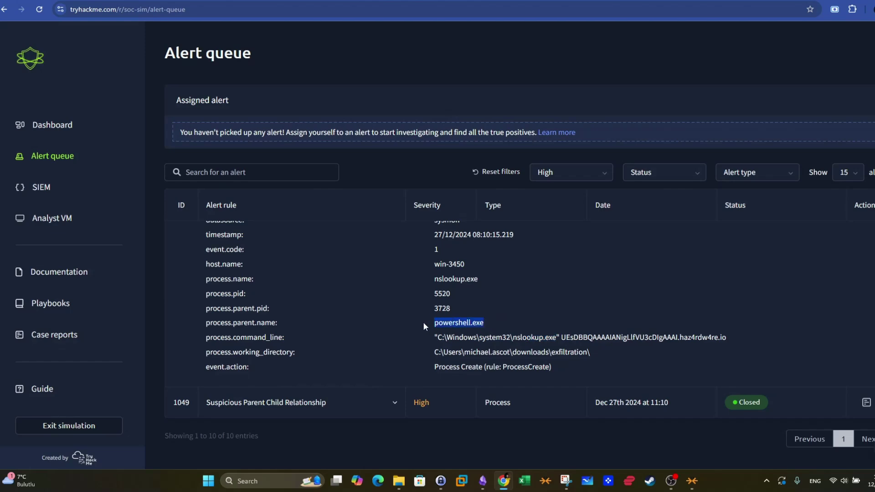
{"action": "scroll", "coordinate": [423, 326], "scroll_direction": "up", "scroll_amount": 1}
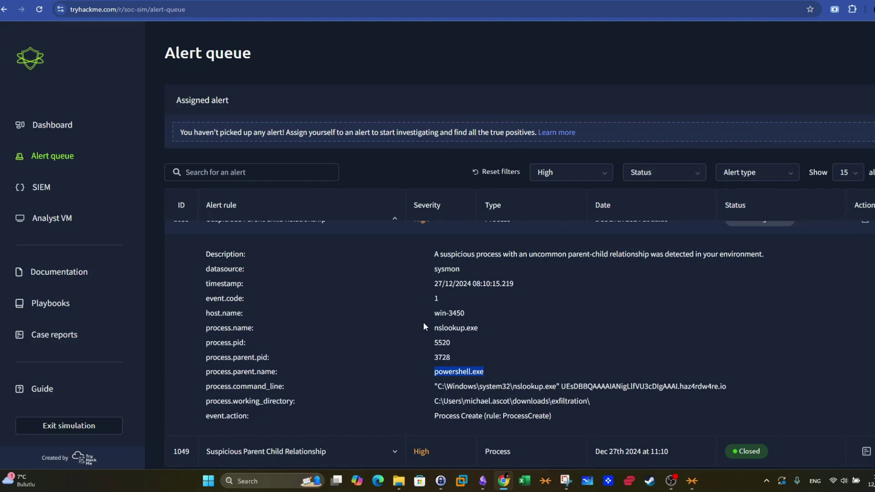
{"action": "scroll", "coordinate": [424, 326], "scroll_direction": "up", "scroll_amount": 2}
{"action": "scroll", "coordinate": [424, 326], "scroll_direction": "down", "scroll_amount": 1}
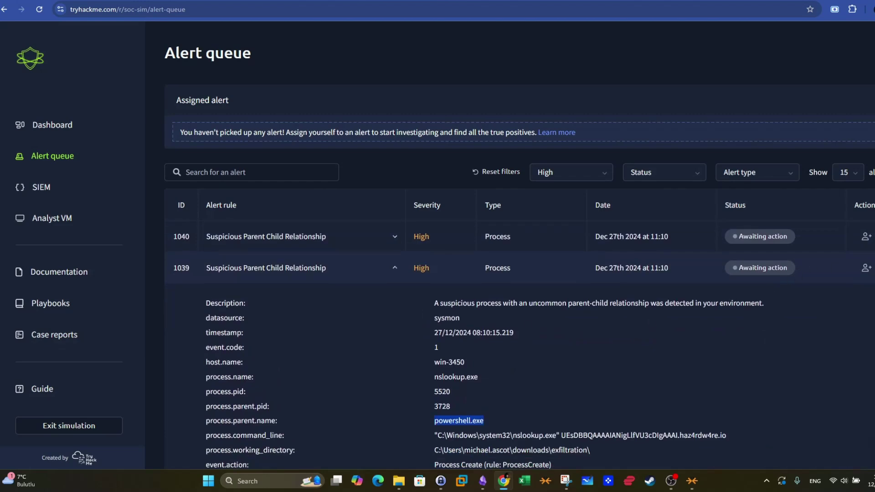
Step: Assign alert 1039 to yourself and expand its process details in the Assigned alert panel
{"action": "left_click", "coordinate": [866, 270]}
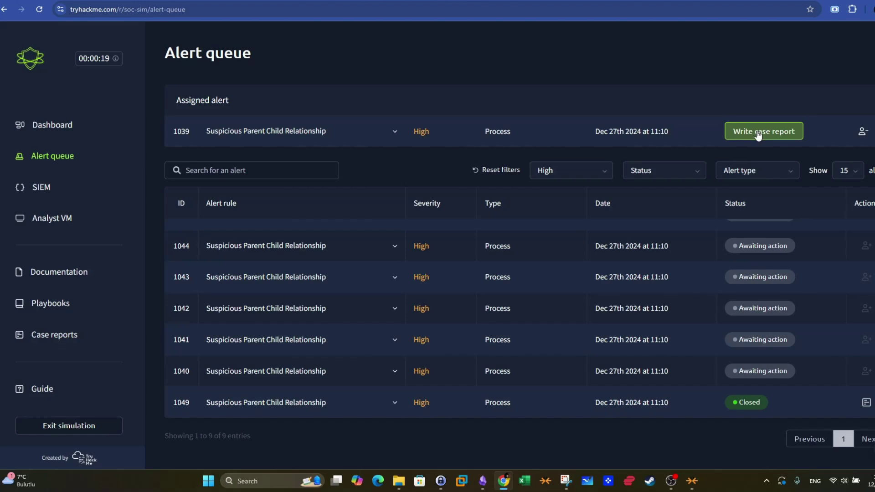
{"action": "left_click", "coordinate": [391, 135]}
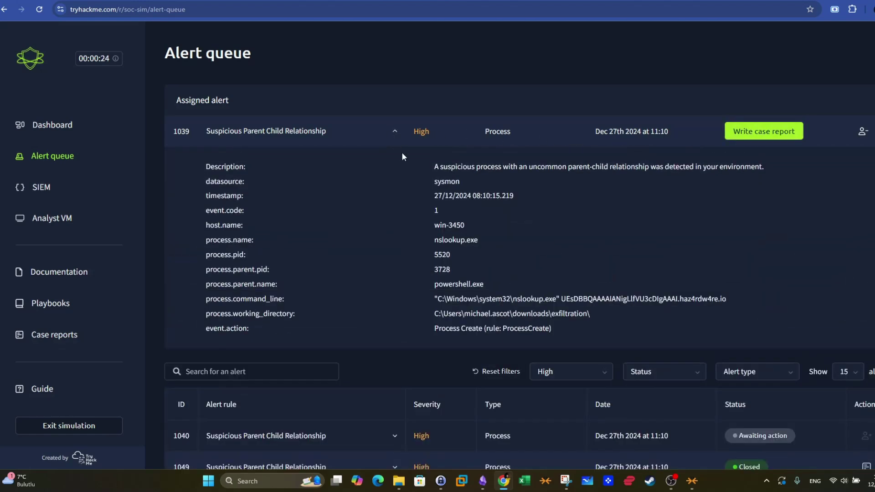
Step: Remove the process.pid filter from the Splunk query and run index=* across all events
{"action": "key", "text": "ctrl+Tab"}
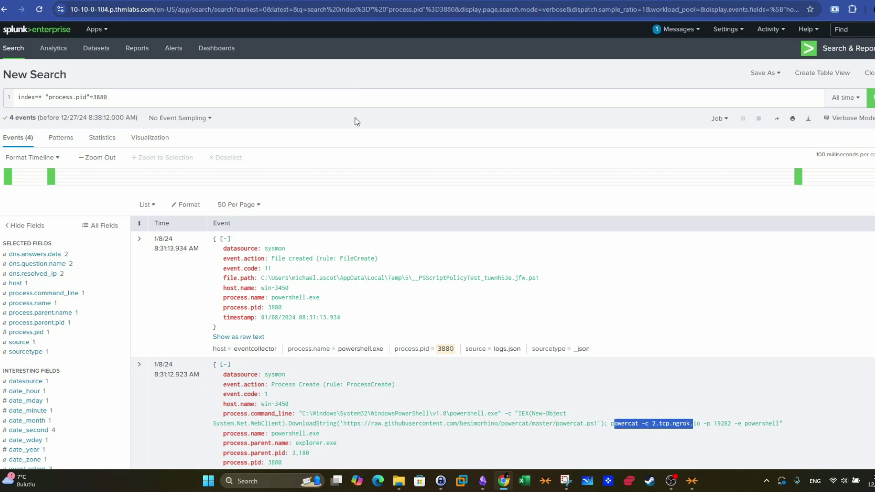
{"action": "key", "text": "ctrl+Tab"}
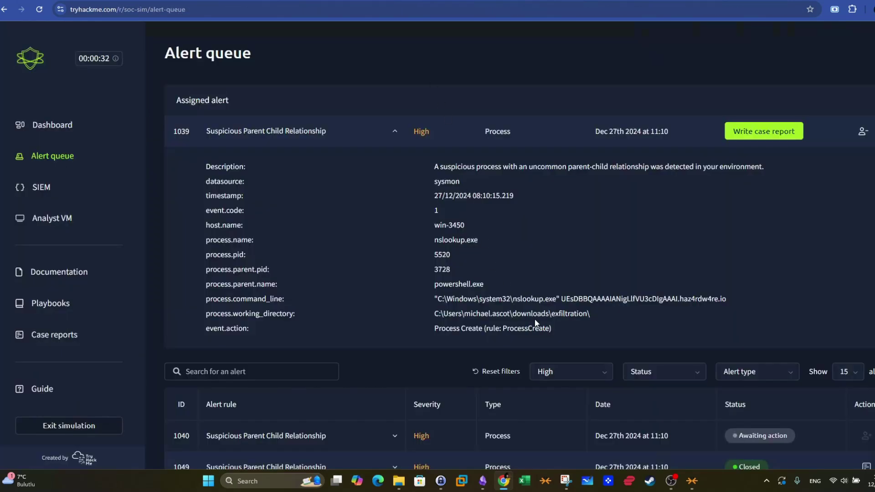
{"action": "key", "text": "ctrl+Tab"}
{"action": "left_click_drag", "start_coordinate": [43, 98], "coordinate": [205, 97]}
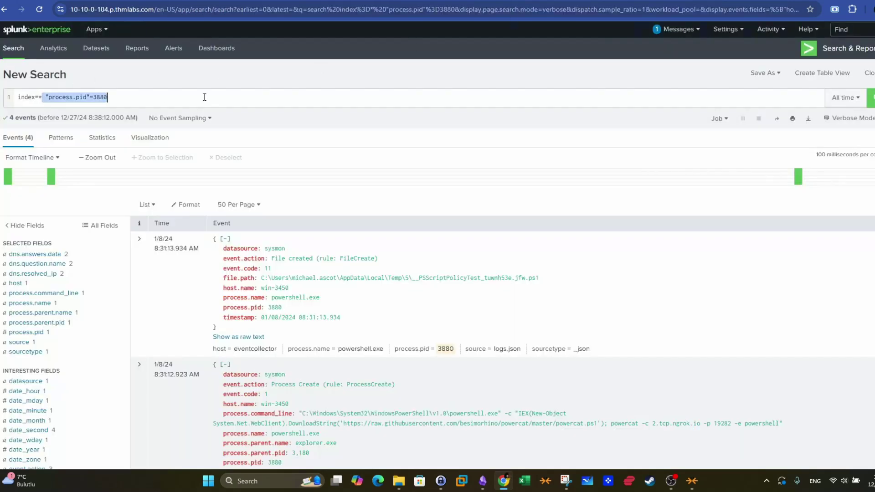
{"action": "key", "text": "BackSpace"}
{"action": "key", "text": "ctrl+Tab"}
{"action": "left_click_drag", "start_coordinate": [477, 239], "coordinate": [439, 240]}
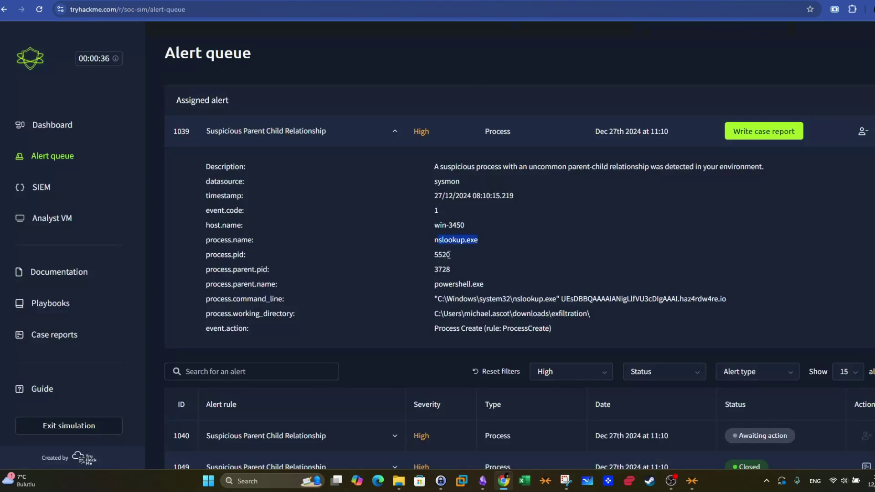
{"action": "left_click_drag", "start_coordinate": [492, 299], "coordinate": [446, 297]}
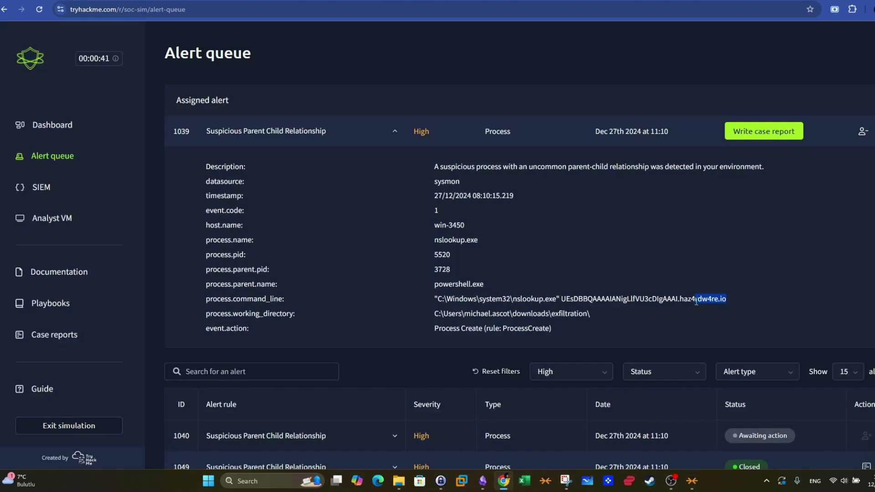
{"action": "key", "text": "ctrl+Tab"}
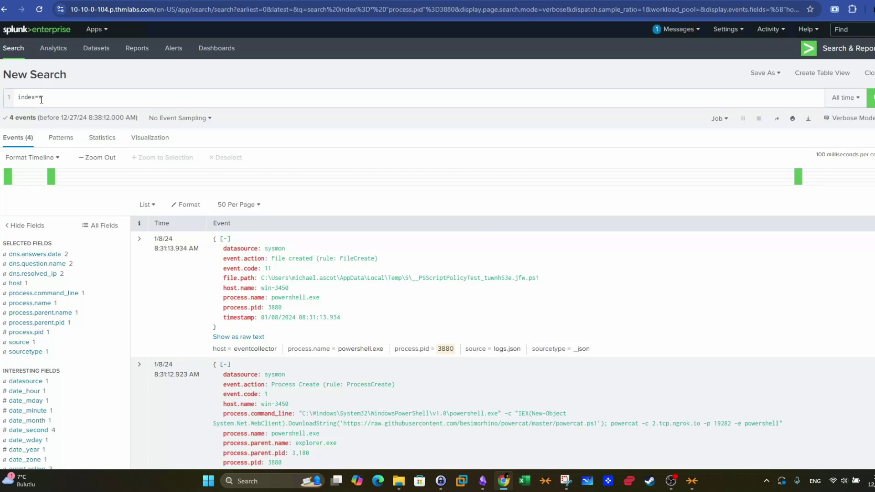
{"action": "double_click", "coordinate": [40, 98]}
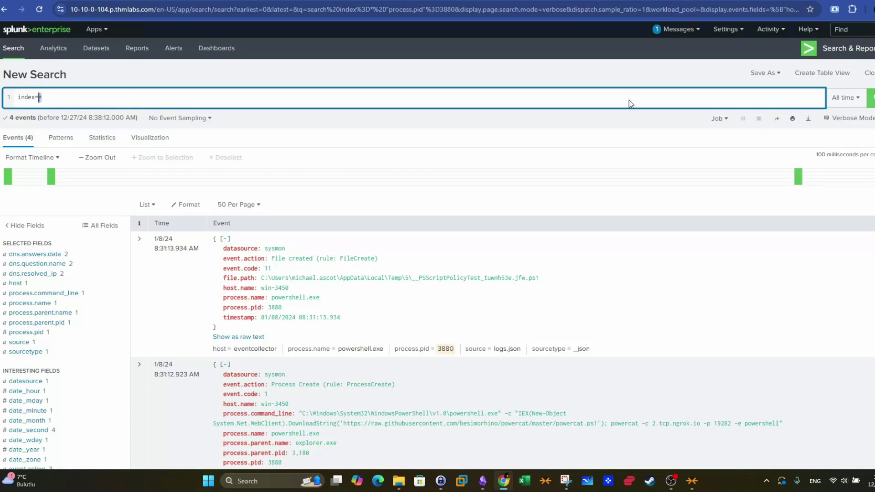
{"action": "key", "text": "Return"}
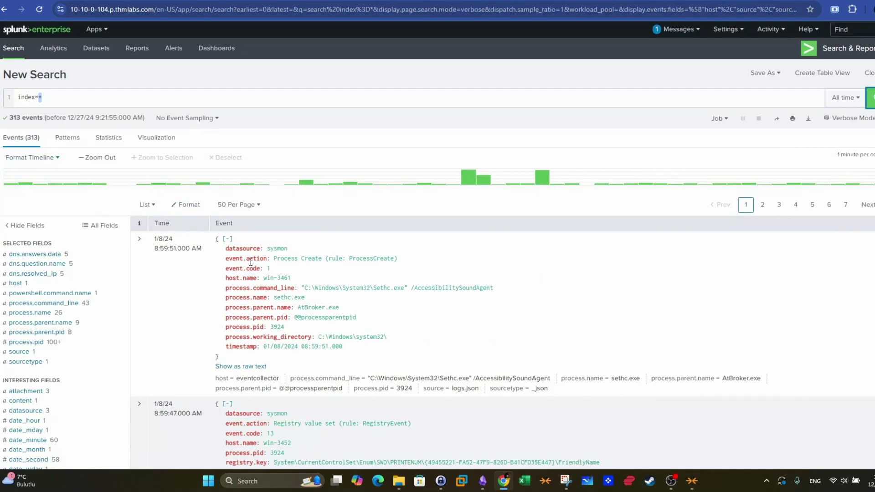
{"action": "scroll", "coordinate": [65, 272], "scroll_direction": "down", "scroll_amount": 4}
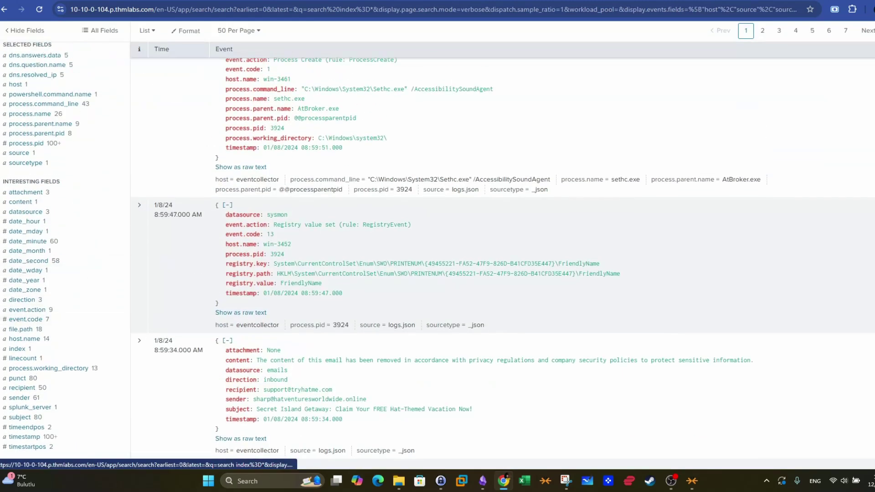
Step: Copy nslookup.exe from alert 1039's details and return to the Splunk query to extend it
{"action": "key", "text": "ctrl+Tab"}
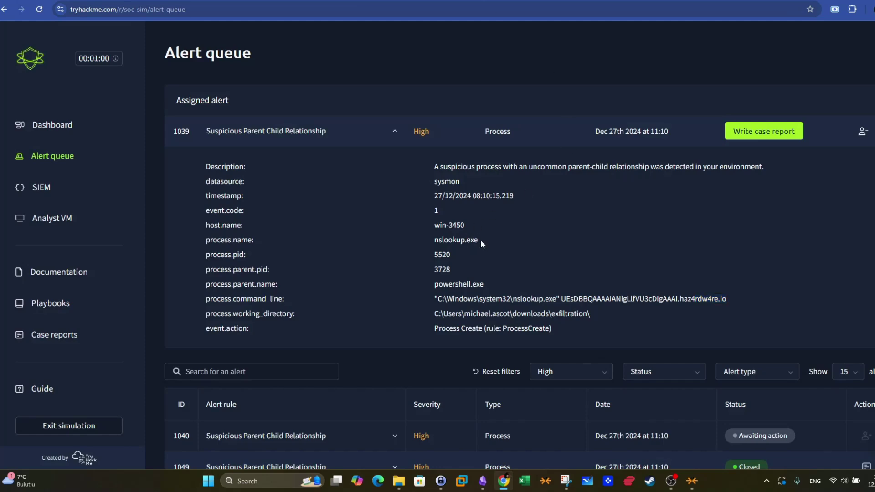
{"action": "left_click_drag", "start_coordinate": [480, 240], "coordinate": [434, 240]}
{"action": "key", "text": "ctrl+c"}
{"action": "right_click", "coordinate": [448, 239]}
{"action": "left_click", "coordinate": [461, 250]}
{"action": "key", "text": "ctrl+Tab"}
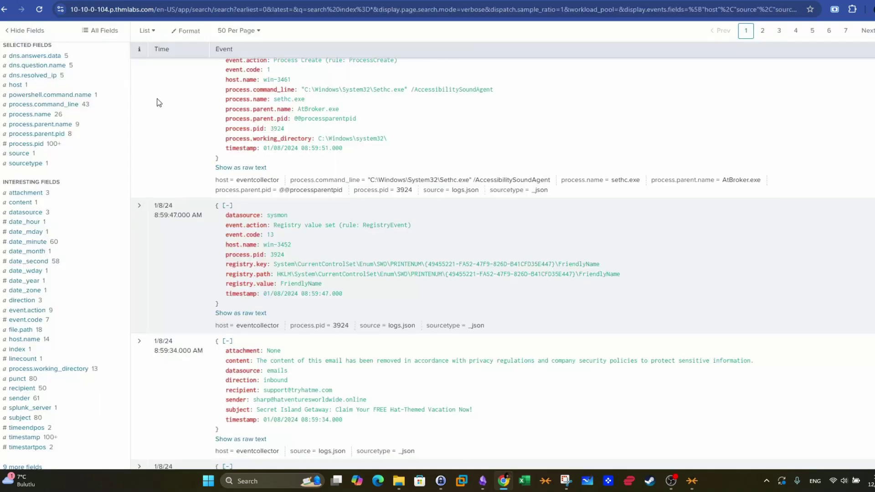
{"action": "scroll", "coordinate": [157, 103], "scroll_direction": "up", "scroll_amount": 4}
{"action": "left_click", "coordinate": [108, 101]}
{"action": "key", "text": "ctrl+v"}
{"action": "key", "text": "Return"}
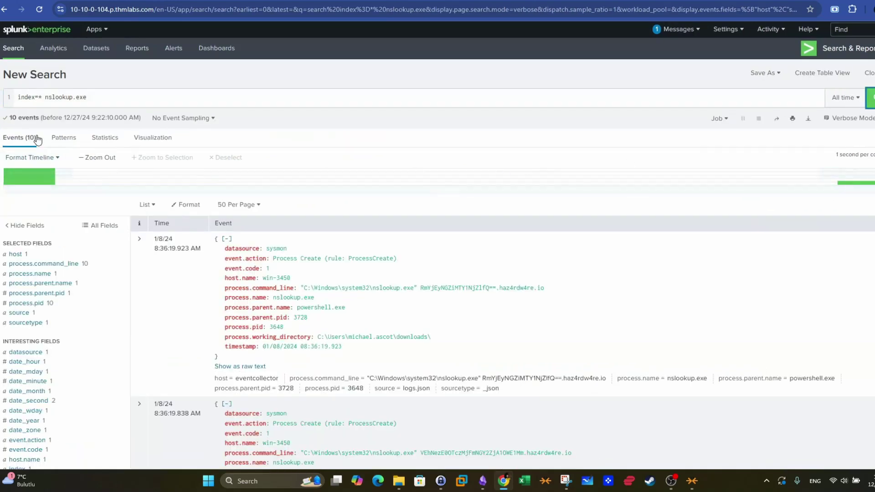
{"action": "scroll", "coordinate": [321, 254], "scroll_direction": "down", "scroll_amount": 15}
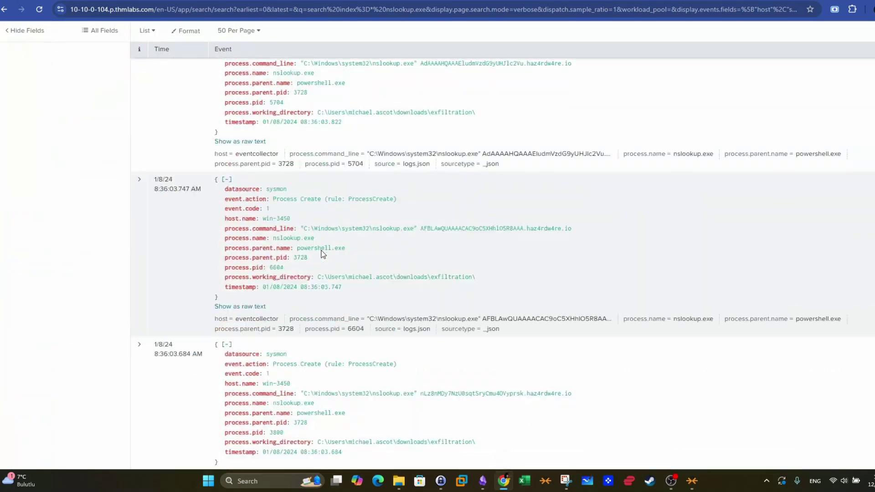
{"action": "scroll", "coordinate": [321, 250], "scroll_direction": "up", "scroll_amount": 10}
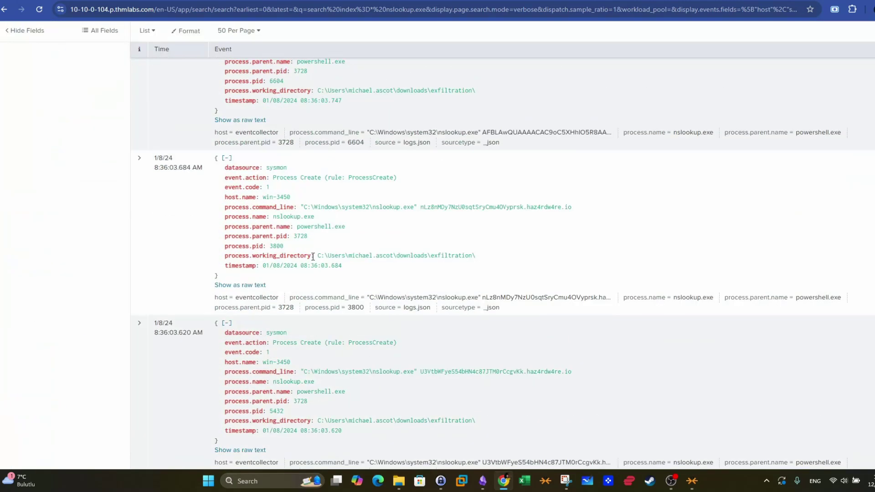
{"action": "scroll", "coordinate": [313, 257], "scroll_direction": "up", "scroll_amount": 5}
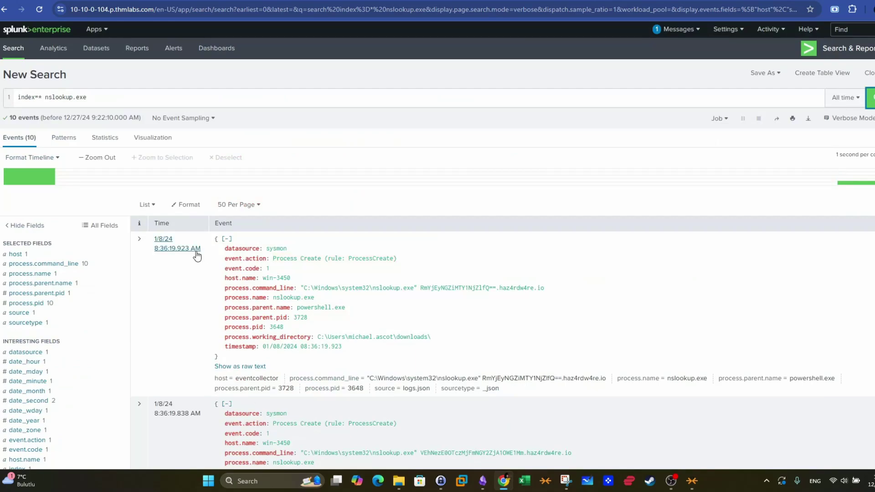
{"action": "scroll", "coordinate": [196, 250], "scroll_direction": "down", "scroll_amount": 15}
{"action": "scroll", "coordinate": [195, 251], "scroll_direction": "down", "scroll_amount": 9}
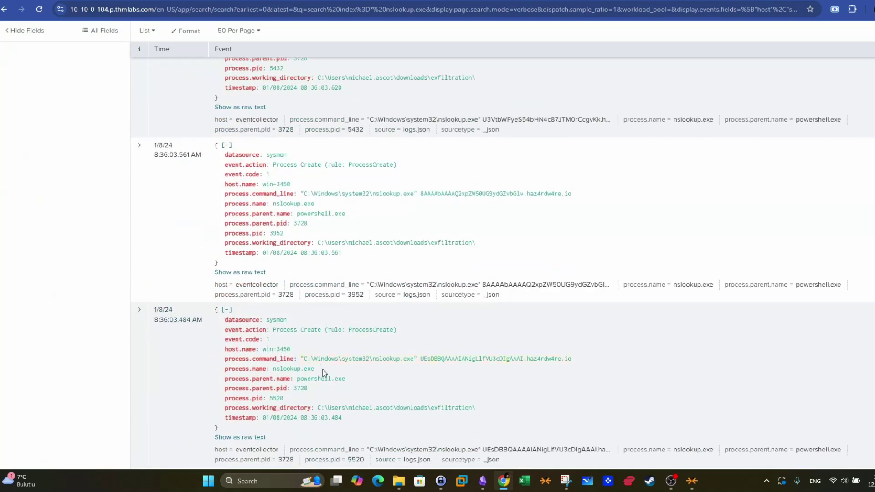
{"action": "left_click_drag", "start_coordinate": [307, 361], "coordinate": [574, 360]}
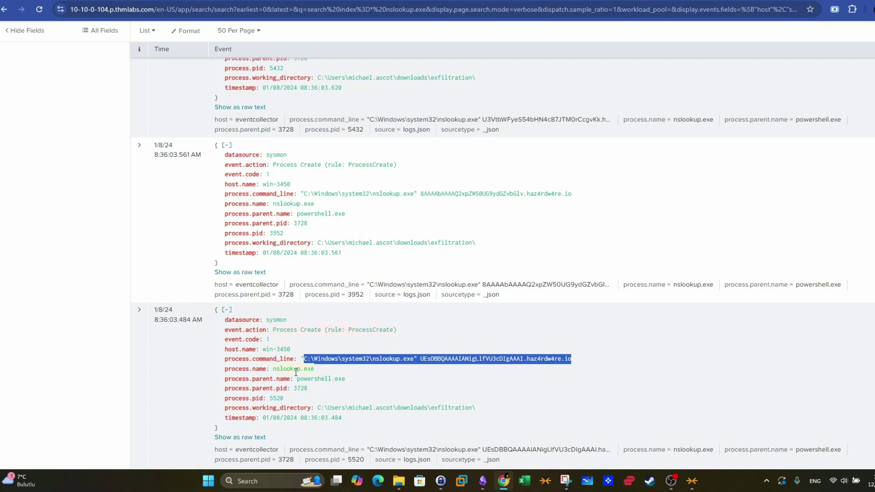
{"action": "left_click_drag", "start_coordinate": [345, 378], "coordinate": [296, 379]}
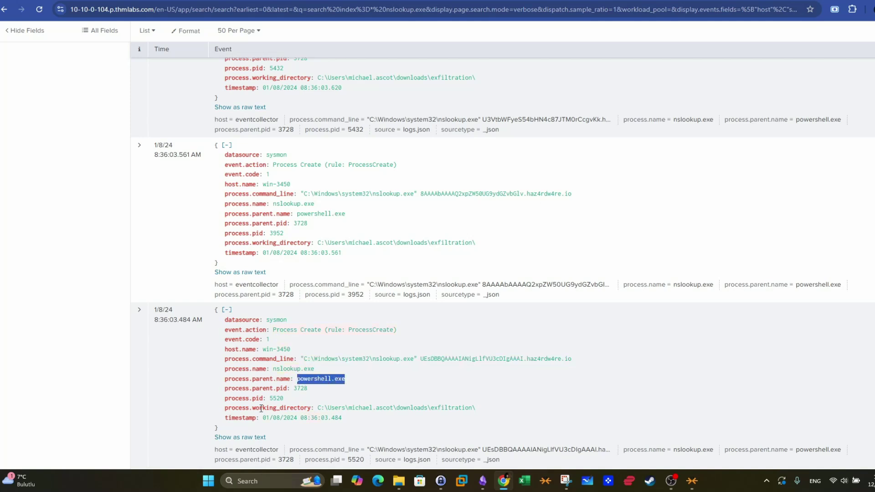
{"action": "left_click_drag", "start_coordinate": [219, 408], "coordinate": [364, 408]}
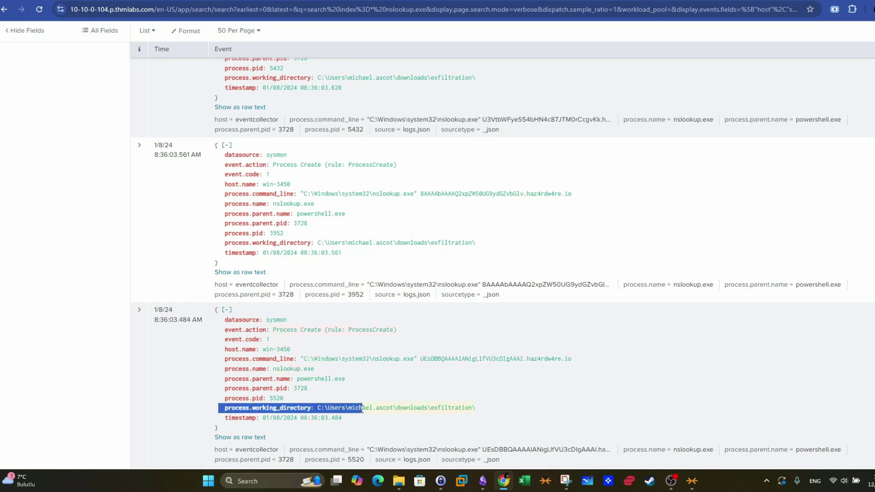
{"action": "left_click", "coordinate": [393, 408]}
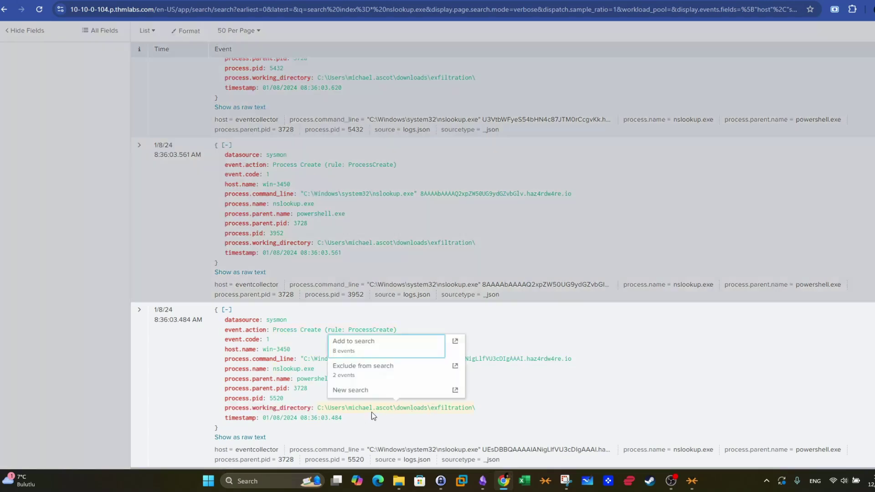
{"action": "left_click", "coordinate": [374, 416]}
{"action": "left_click_drag", "start_coordinate": [349, 409], "coordinate": [392, 409]}
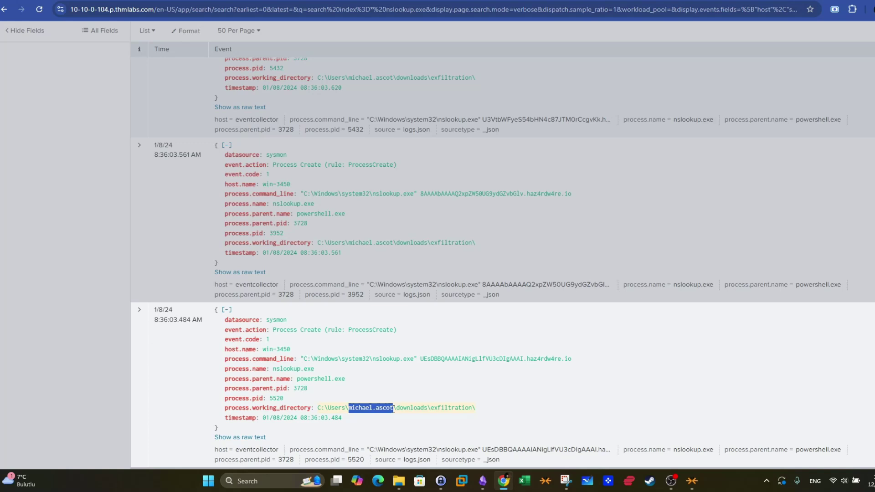
{"action": "left_click_drag", "start_coordinate": [472, 409], "coordinate": [324, 409]}
{"action": "left_click", "coordinate": [113, 411]}
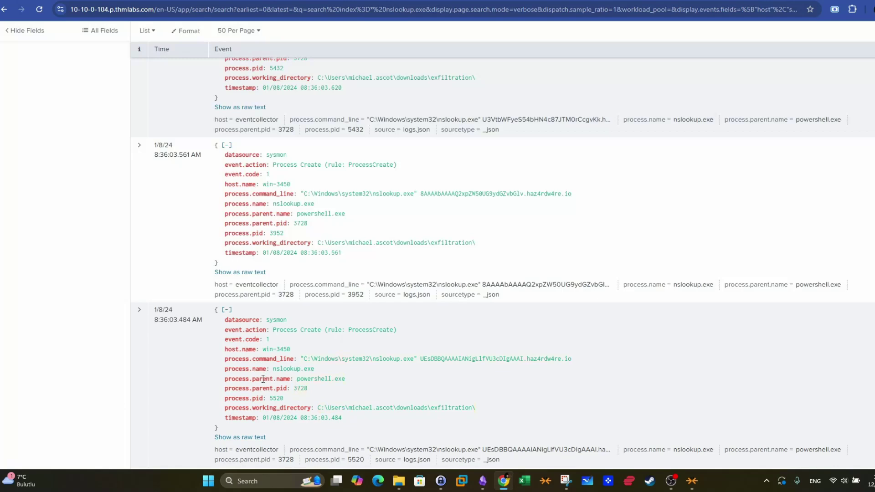
{"action": "left_click_drag", "start_coordinate": [227, 388], "coordinate": [345, 379]}
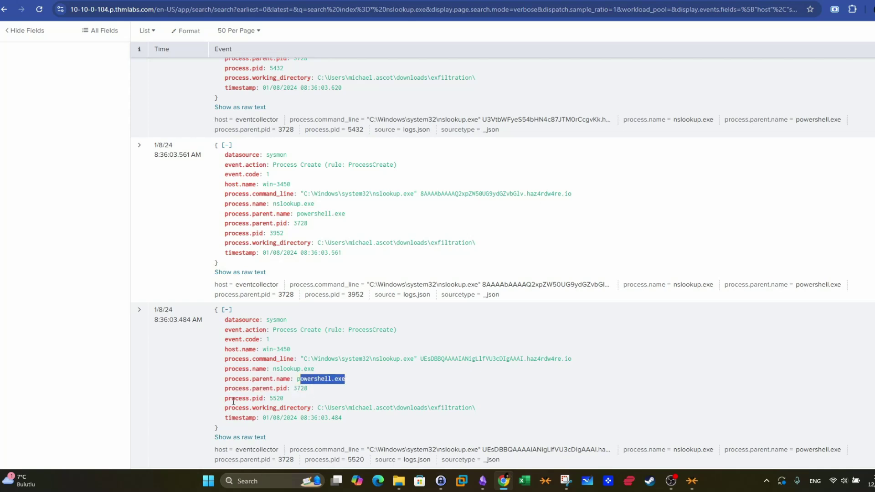
{"action": "left_click_drag", "start_coordinate": [267, 398], "coordinate": [282, 399]}
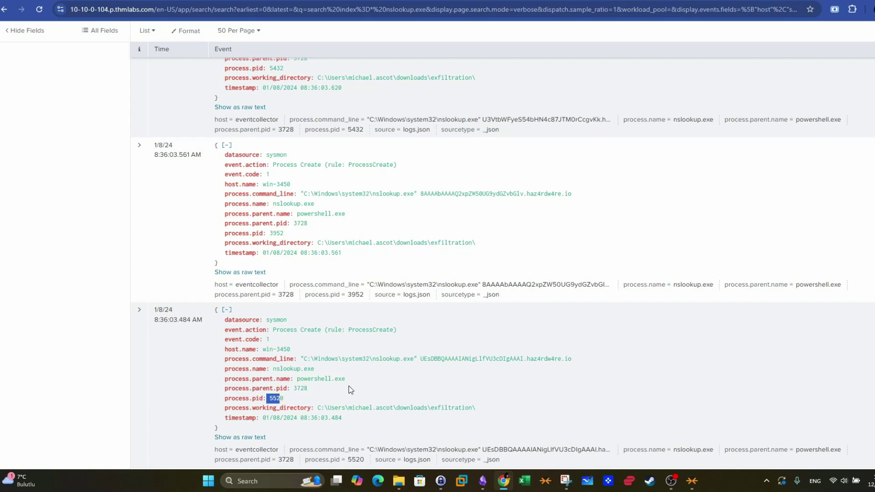
{"action": "left_click_drag", "start_coordinate": [316, 369], "coordinate": [272, 369]}
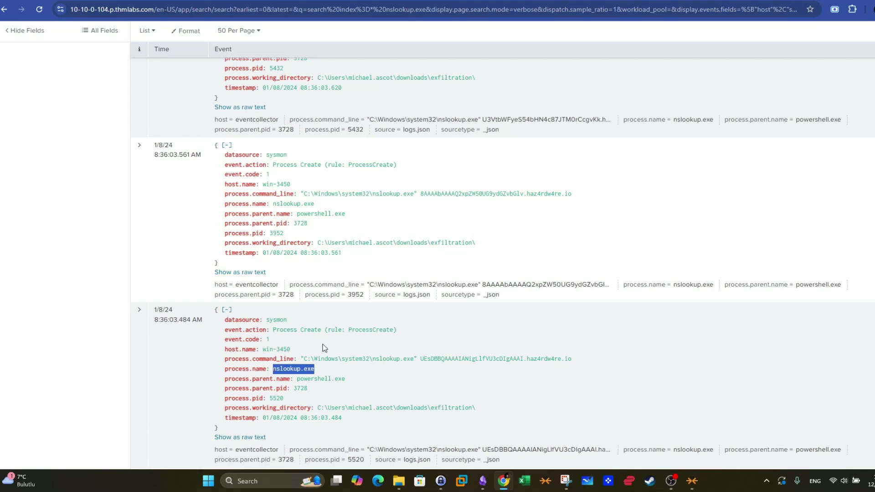
{"action": "scroll", "coordinate": [323, 345], "scroll_direction": "up", "scroll_amount": 2}
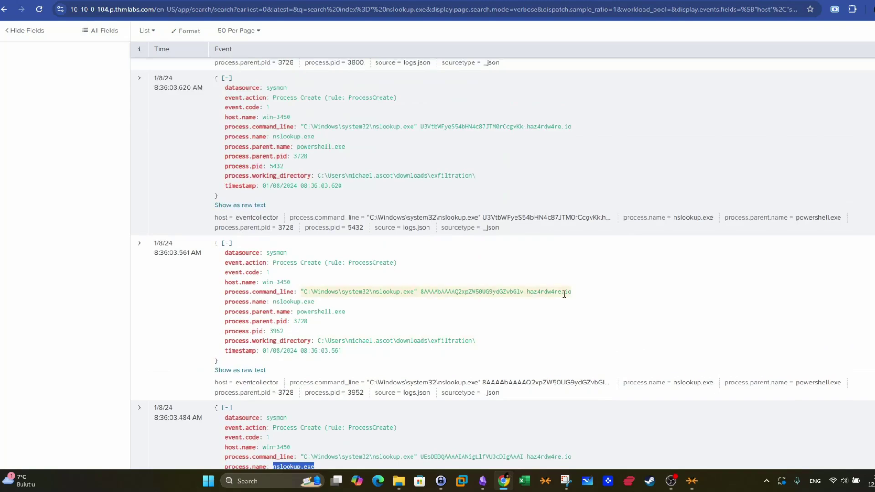
{"action": "left_click_drag", "start_coordinate": [572, 292], "coordinate": [412, 302]}
{"action": "left_click", "coordinate": [410, 299]}
{"action": "scroll", "coordinate": [392, 279], "scroll_direction": "up", "scroll_amount": 10}
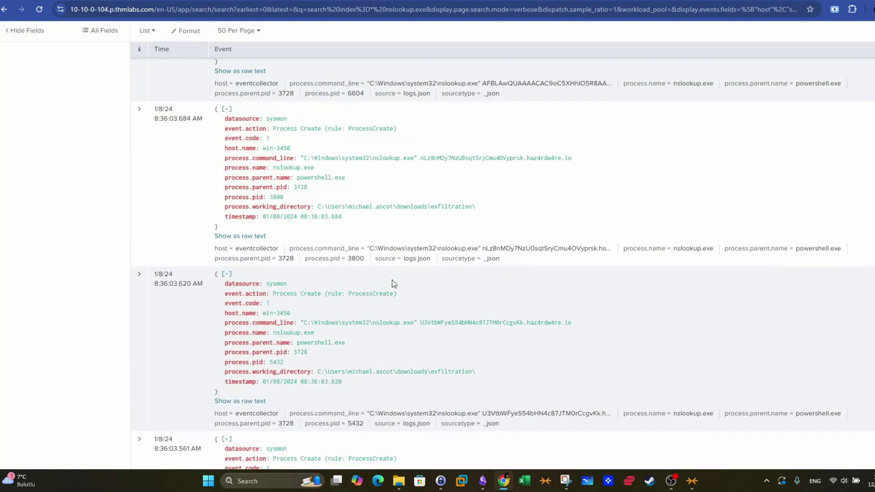
{"action": "scroll", "coordinate": [394, 290], "scroll_direction": "up", "scroll_amount": 10}
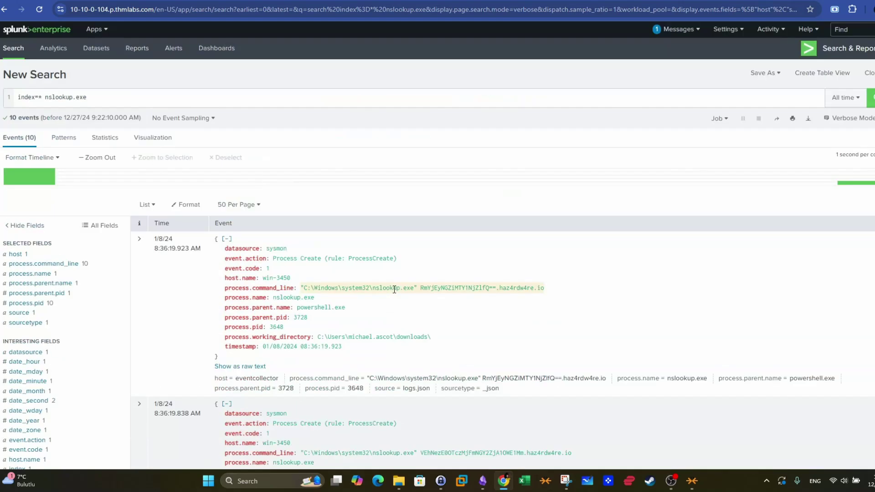
{"action": "scroll", "coordinate": [394, 290], "scroll_direction": "down", "scroll_amount": 10}
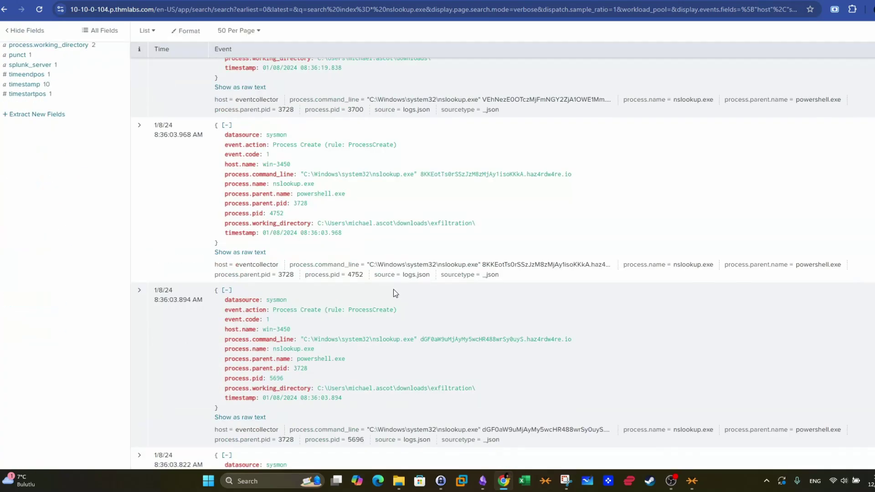
{"action": "scroll", "coordinate": [395, 293], "scroll_direction": "up", "scroll_amount": 8}
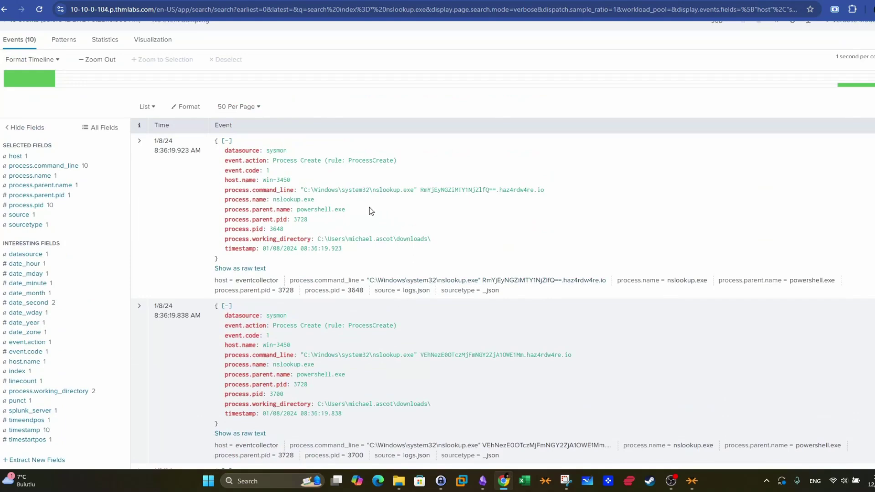
{"action": "left_click_drag", "start_coordinate": [350, 209], "coordinate": [297, 208]}
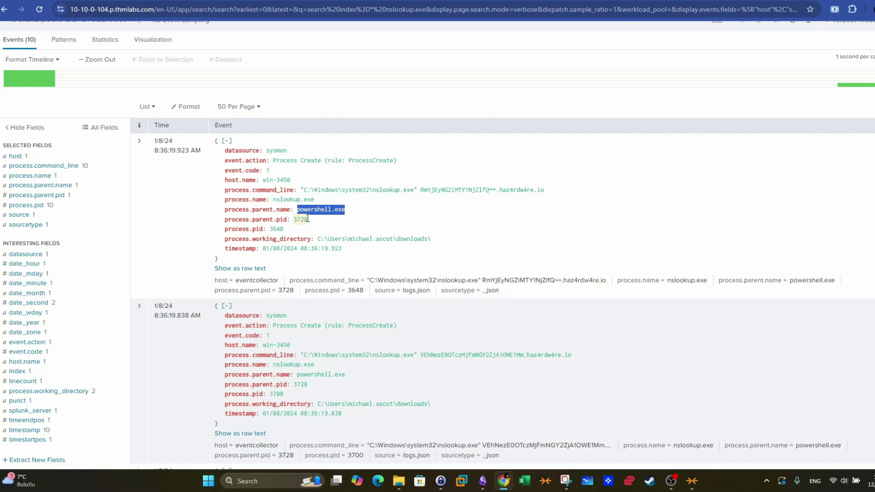
{"action": "left_click_drag", "start_coordinate": [314, 219], "coordinate": [296, 234]}
{"action": "scroll", "coordinate": [296, 220], "scroll_direction": "down", "scroll_amount": 3}
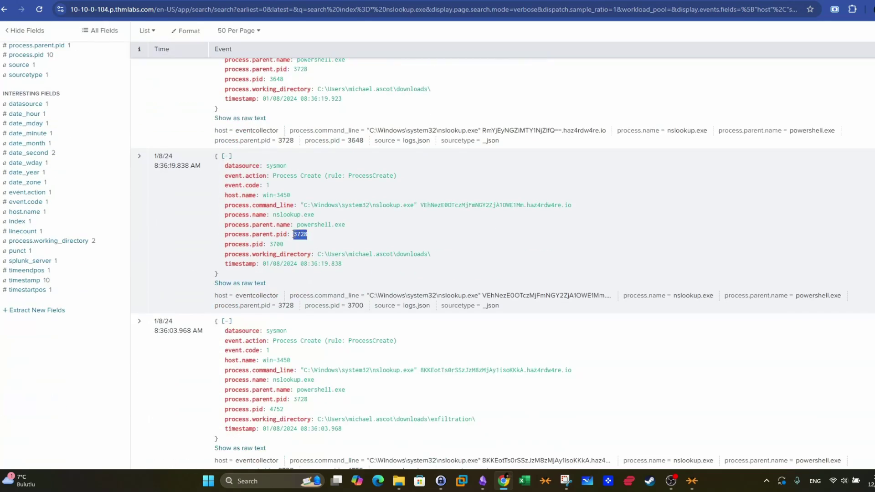
{"action": "left_click_drag", "start_coordinate": [313, 399], "coordinate": [295, 399]}
{"action": "scroll", "coordinate": [304, 372], "scroll_direction": "down", "scroll_amount": 2}
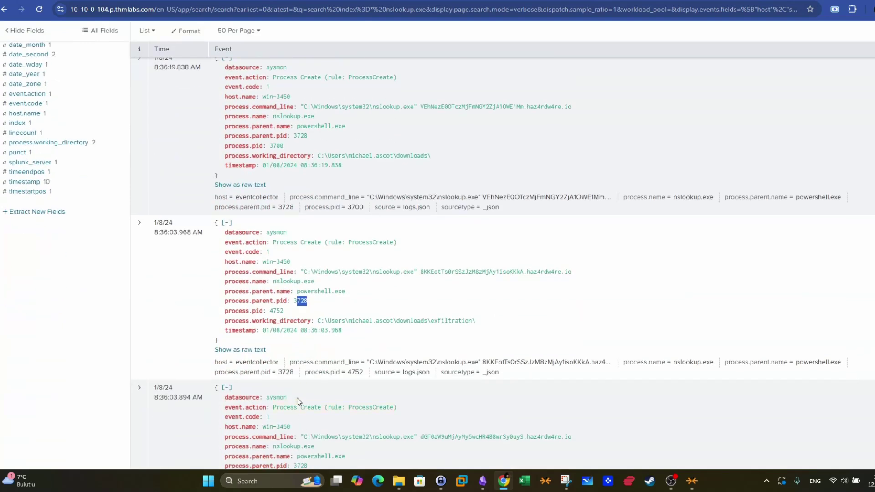
{"action": "scroll", "coordinate": [304, 373], "scroll_direction": "down", "scroll_amount": 2}
{"action": "left_click_drag", "start_coordinate": [312, 369], "coordinate": [292, 369]}
{"action": "left_click_drag", "start_coordinate": [345, 359], "coordinate": [301, 359]}
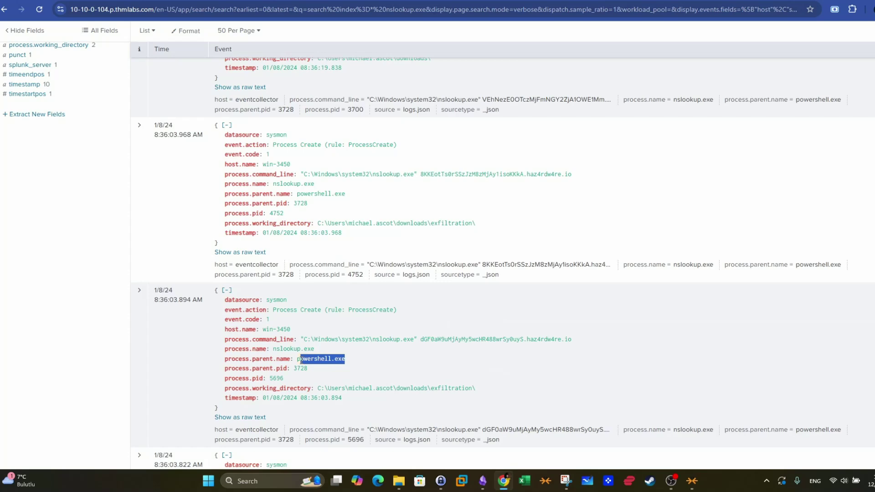
{"action": "scroll", "coordinate": [316, 369], "scroll_direction": "up", "scroll_amount": 5}
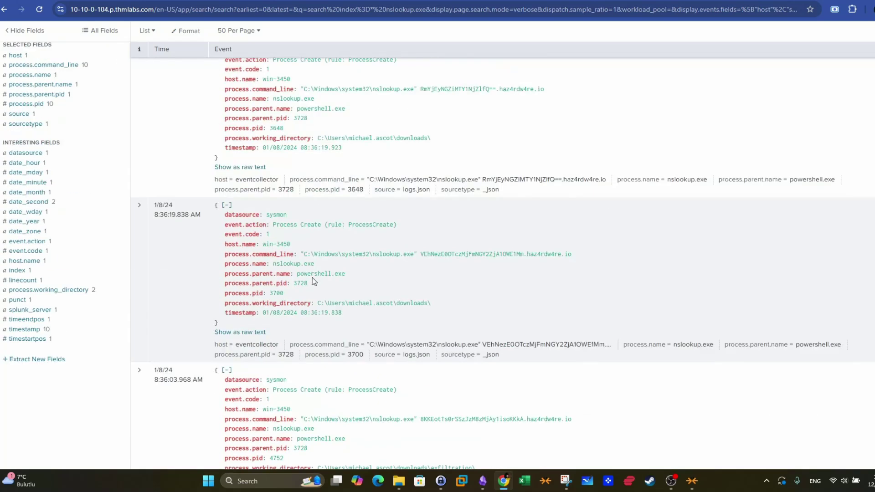
{"action": "scroll", "coordinate": [313, 282], "scroll_direction": "up", "scroll_amount": 4}
Step: Drop nslookup.exe from the query, rerun index=*, and filter to process.parent.pid 3728
{"action": "left_click_drag", "start_coordinate": [41, 99], "coordinate": [123, 97]}
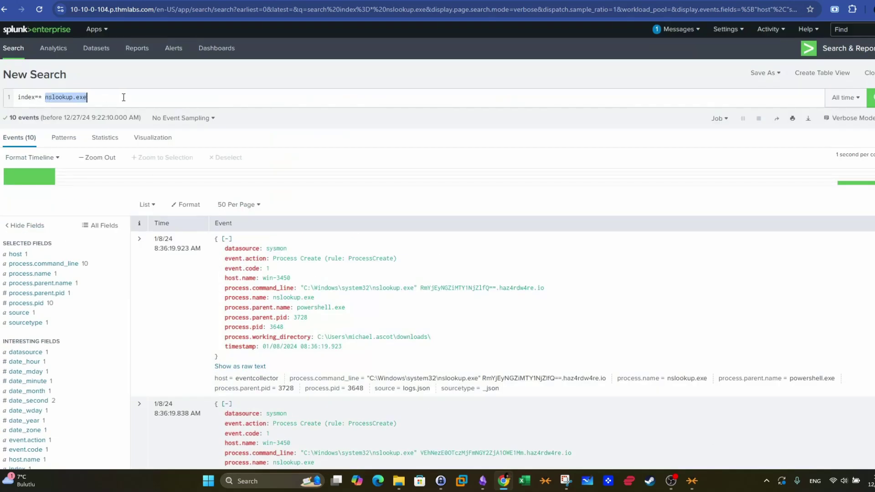
{"action": "key", "text": "BackSpace"}
{"action": "key", "text": "Return"}
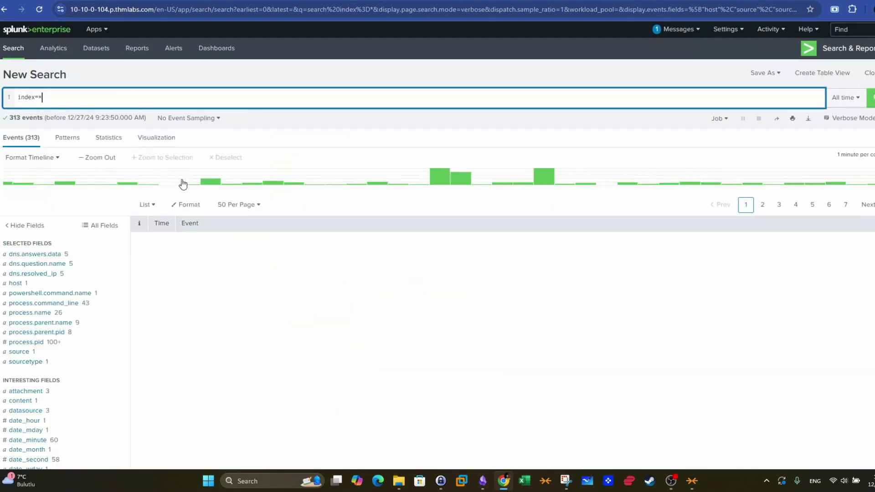
{"action": "left_click", "coordinate": [44, 333]}
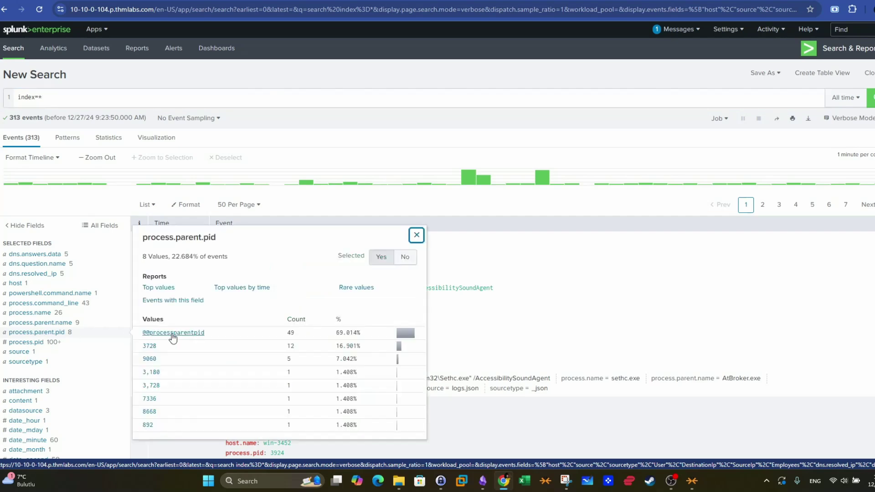
{"action": "left_click", "coordinate": [145, 346]}
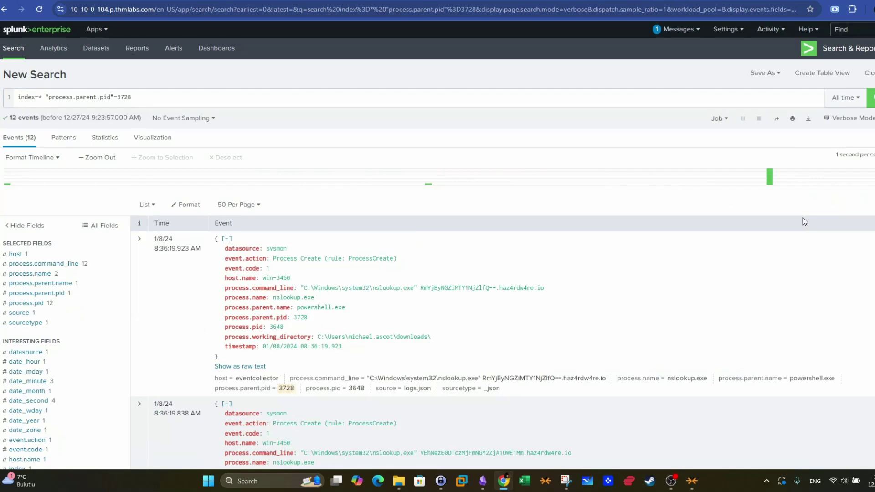
Step: Examine the powershell.exe parent and the net.exe command mapping the financial records share
{"action": "left_click_drag", "start_coordinate": [346, 308], "coordinate": [299, 310]}
{"action": "scroll", "coordinate": [501, 309], "scroll_direction": "down", "scroll_amount": 15}
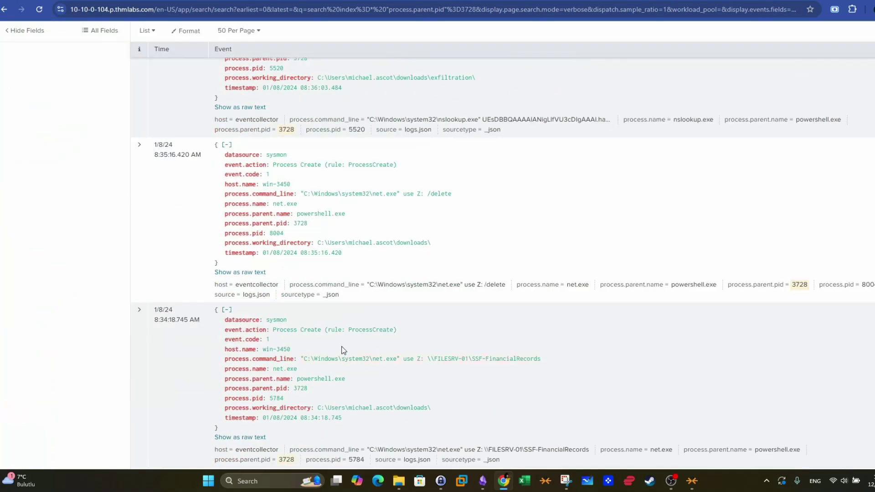
{"action": "left_click_drag", "start_coordinate": [349, 378], "coordinate": [297, 378]}
{"action": "left_click_drag", "start_coordinate": [372, 359], "coordinate": [398, 361]}
{"action": "left_click_drag", "start_coordinate": [550, 362], "coordinate": [299, 358]}
{"action": "left_click_drag", "start_coordinate": [474, 359], "coordinate": [537, 362]}
{"action": "scroll", "coordinate": [517, 368], "scroll_direction": "down", "scroll_amount": 1}
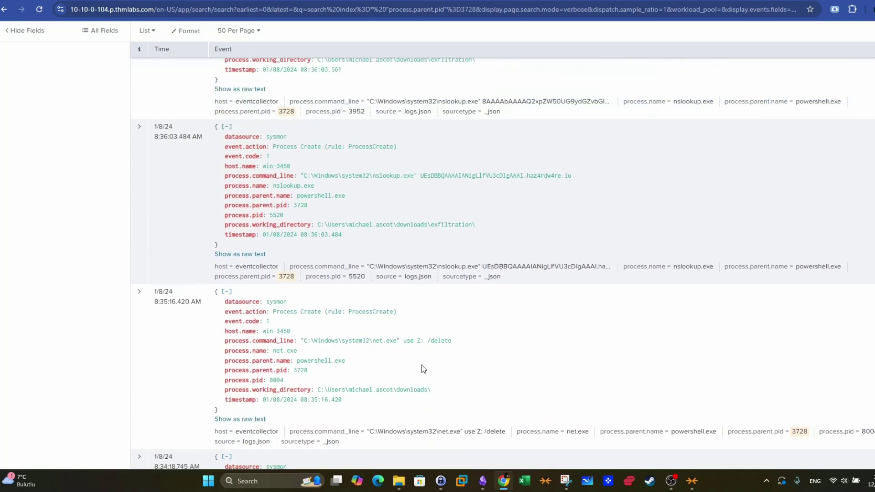
{"action": "scroll", "coordinate": [422, 367], "scroll_direction": "up", "scroll_amount": 1}
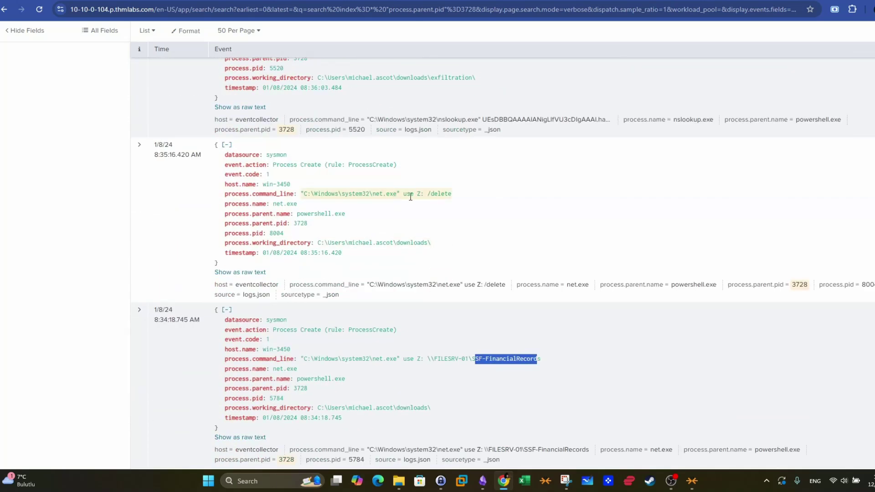
Step: Review the net use delete command and the \\FILESRV-01\SSF-FinancialRecords share path in the results
{"action": "double_click", "coordinate": [438, 194]}
{"action": "scroll", "coordinate": [345, 283], "scroll_direction": "up", "scroll_amount": 5}
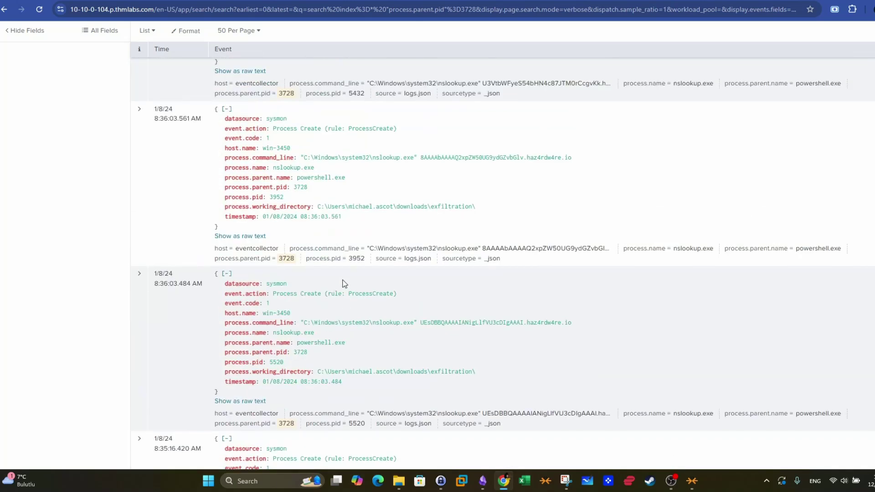
{"action": "scroll", "coordinate": [418, 352], "scroll_direction": "up", "scroll_amount": 6}
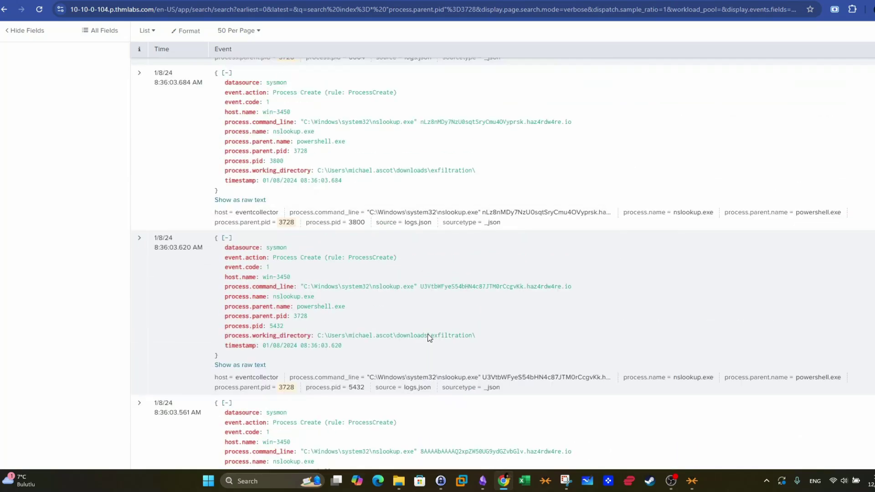
{"action": "scroll", "coordinate": [429, 337], "scroll_direction": "down", "scroll_amount": 10}
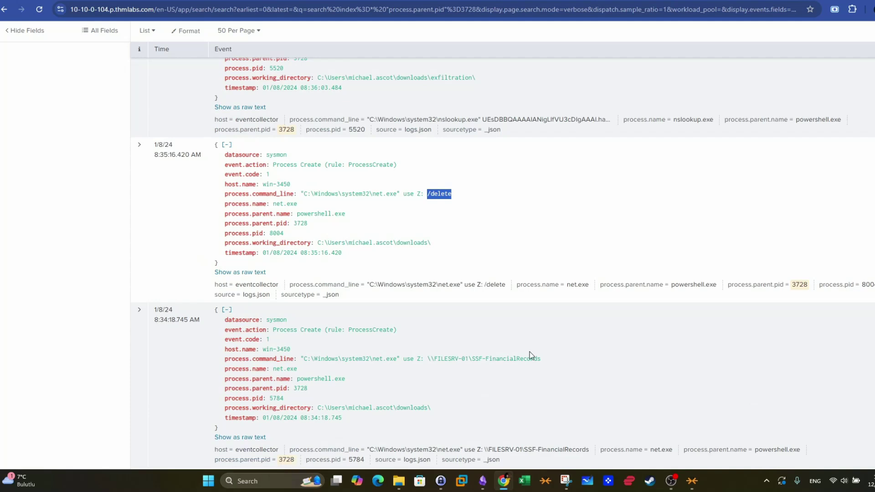
{"action": "left_click_drag", "start_coordinate": [540, 358], "coordinate": [417, 361]}
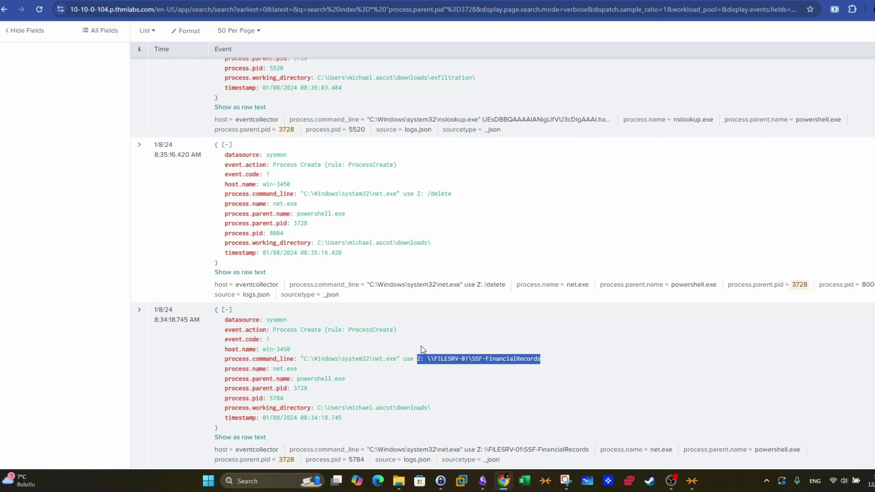
{"action": "scroll", "coordinate": [379, 319], "scroll_direction": "up", "scroll_amount": 5}
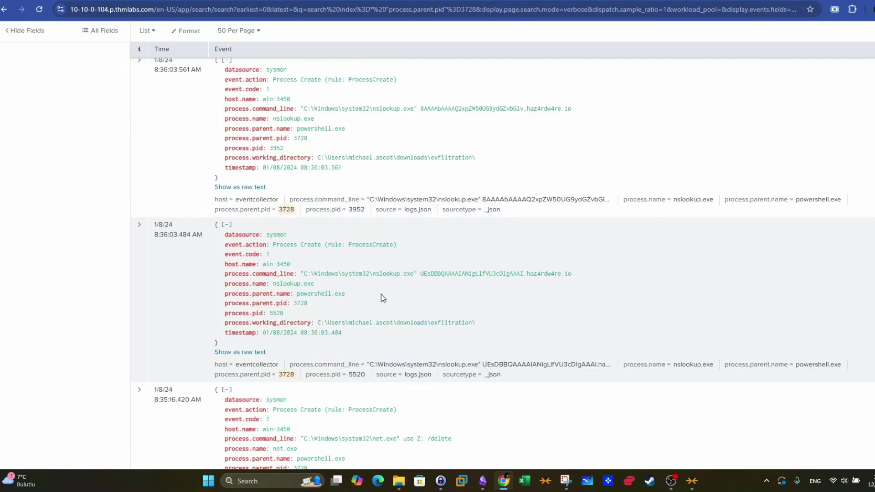
{"action": "left_click_drag", "start_coordinate": [373, 274], "coordinate": [569, 274]}
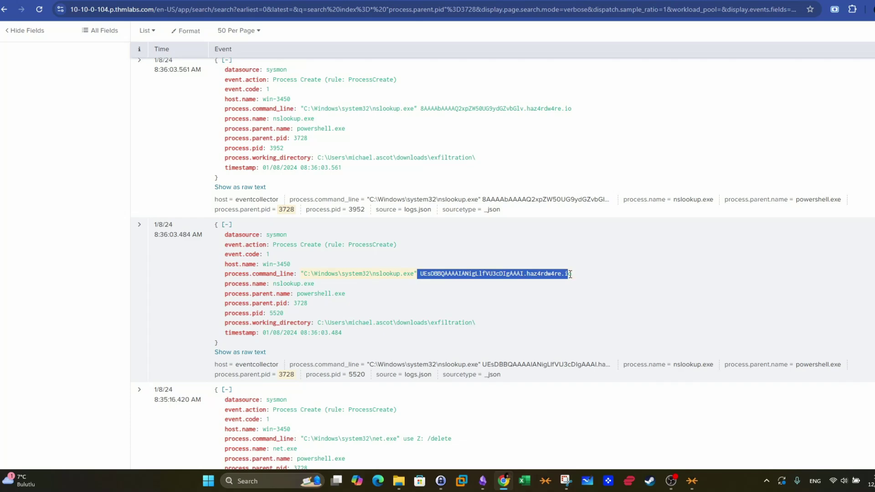
{"action": "scroll", "coordinate": [552, 285], "scroll_direction": "down", "scroll_amount": 5}
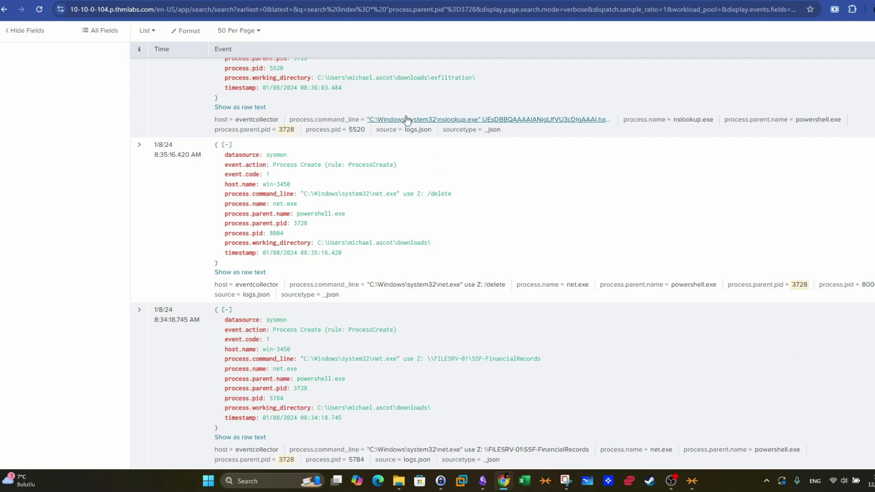
{"action": "scroll", "coordinate": [502, 151], "scroll_direction": "up", "scroll_amount": 3}
{"action": "left_click", "coordinate": [349, 272]}
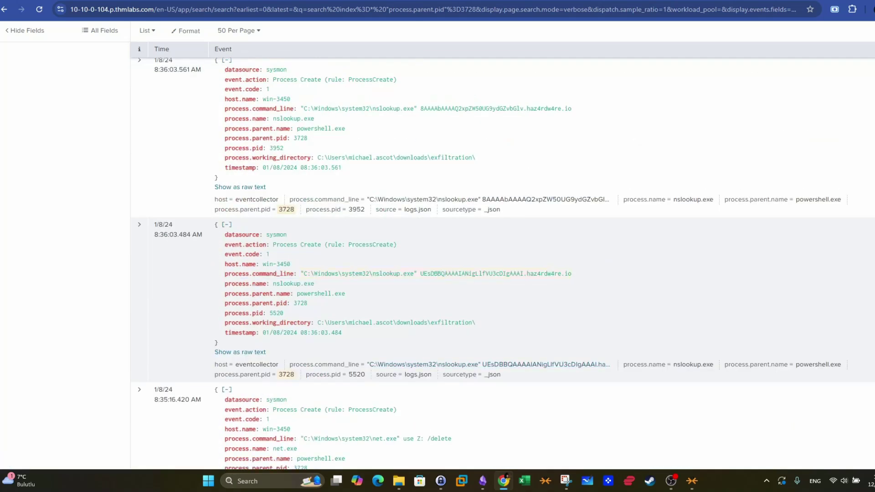
{"action": "scroll", "coordinate": [502, 256], "scroll_direction": "up", "scroll_amount": 10}
{"action": "scroll", "coordinate": [501, 255], "scroll_direction": "down", "scroll_amount": 10}
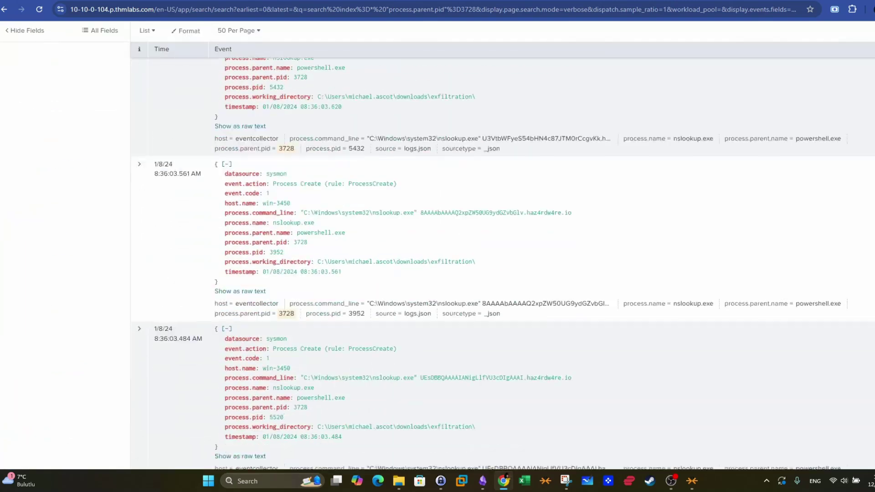
{"action": "scroll", "coordinate": [355, 315], "scroll_direction": "up", "scroll_amount": 10}
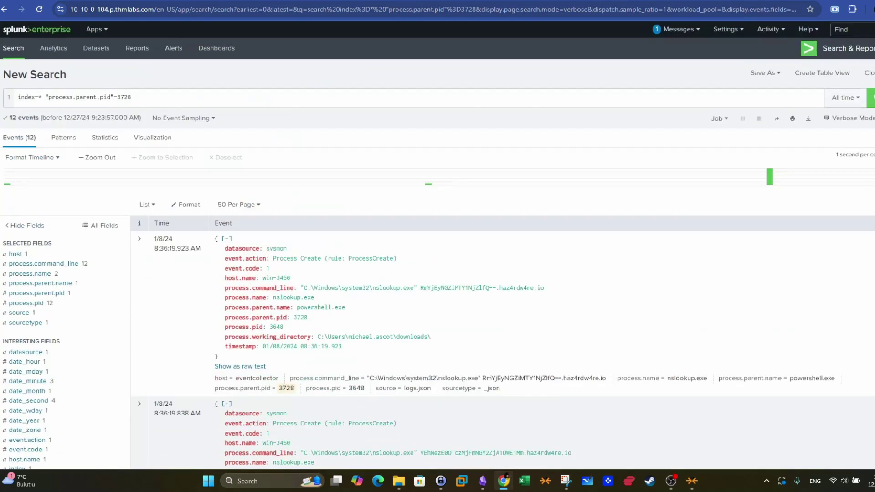
{"action": "mouse_move", "coordinate": [354, 311]}
{"action": "left_mouse_down"}
{"action": "mouse_move", "coordinate": [294, 310]}
{"action": "mouse_move", "coordinate": [345, 308]}
{"action": "left_mouse_up"}
Step: Search Splunk for powershell.exe events and highlight the command line that downloads powercat.ps1
{"action": "right_click", "coordinate": [336, 309]}
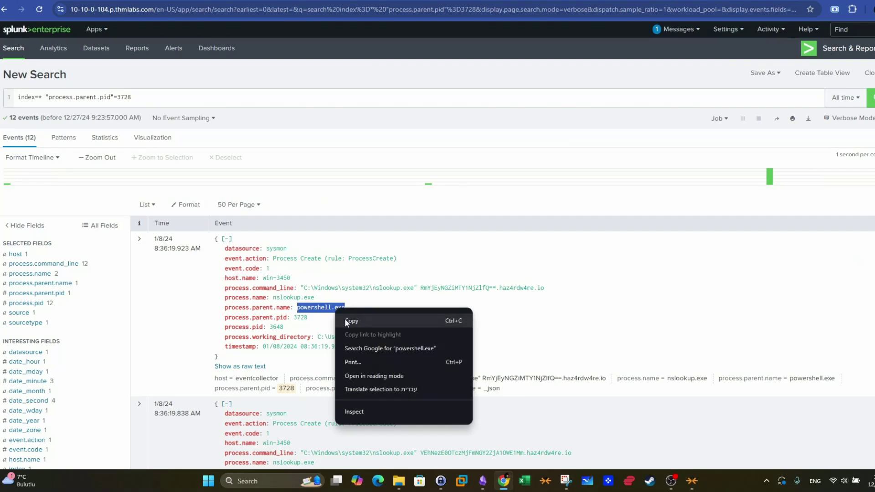
{"action": "left_click", "coordinate": [354, 314]}
{"action": "left_click_drag", "start_coordinate": [46, 96], "coordinate": [198, 93]}
{"action": "key", "text": "ctrl+v"}
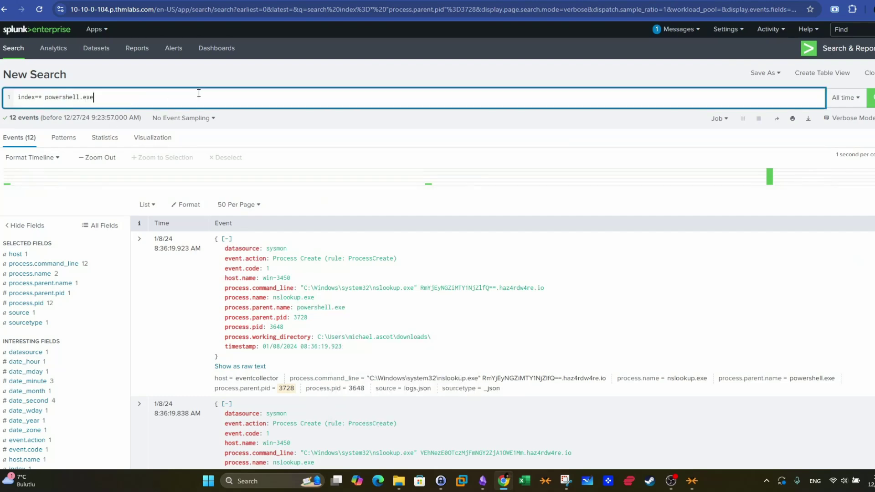
{"action": "key", "text": "Return"}
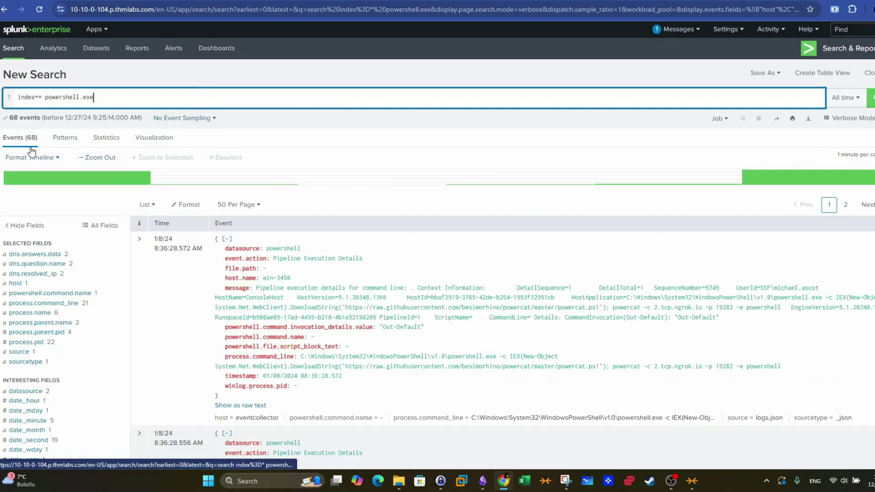
{"action": "scroll", "coordinate": [603, 135], "scroll_direction": "down", "scroll_amount": 20}
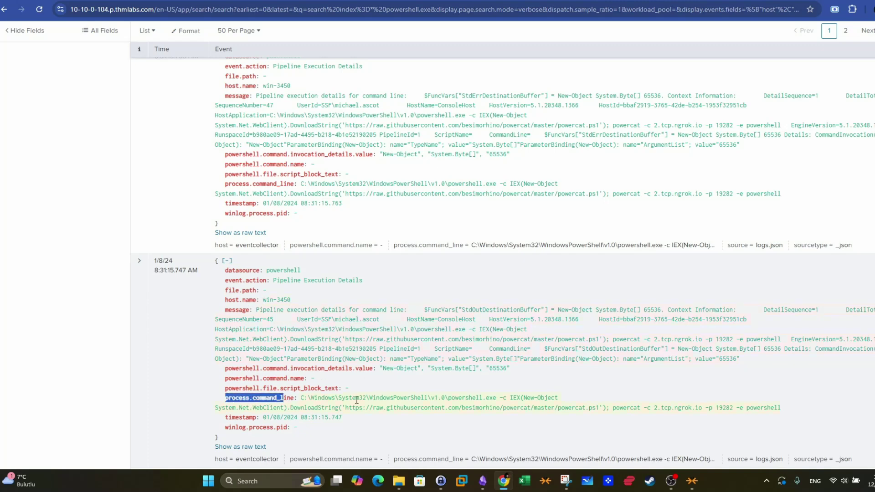
{"action": "left_click_drag", "start_coordinate": [225, 398], "coordinate": [558, 408]}
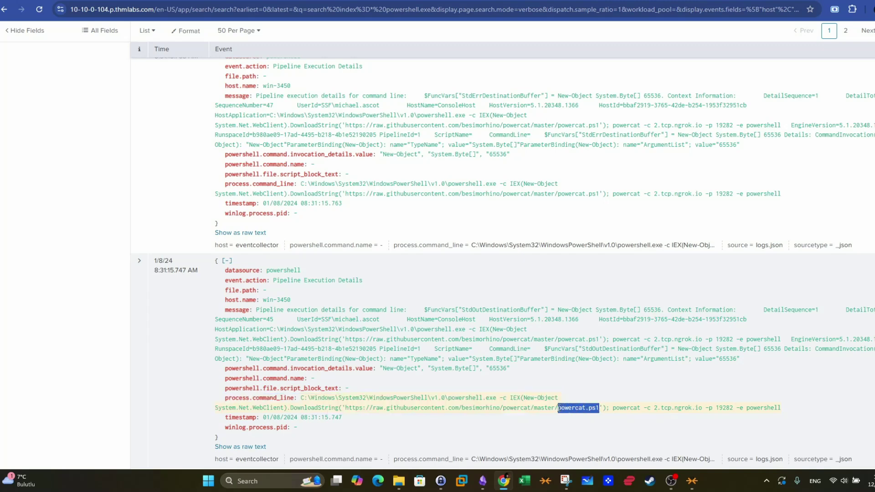
Step: Search Google for powercat and open the PowerCat TCP/IP swiss army knife GitHub repository
{"action": "key", "text": "ctrl+t"}
{"action": "type", "text": "powercat"}
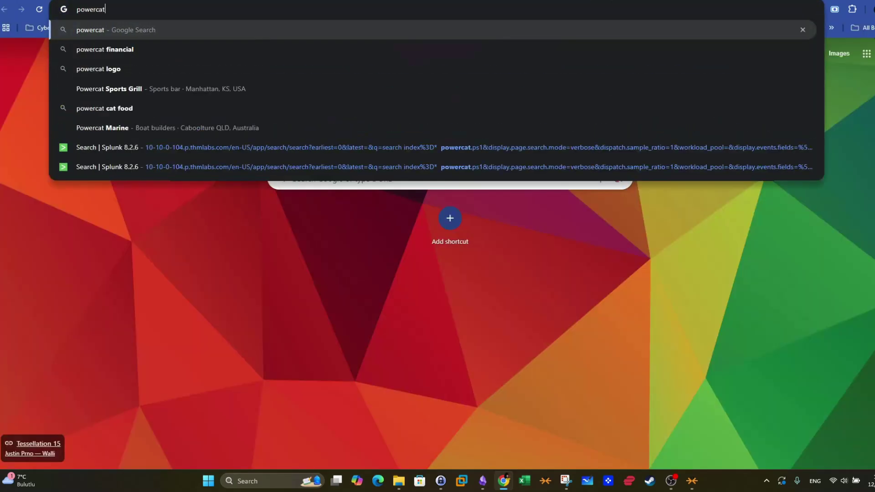
{"action": "key", "text": "Return"}
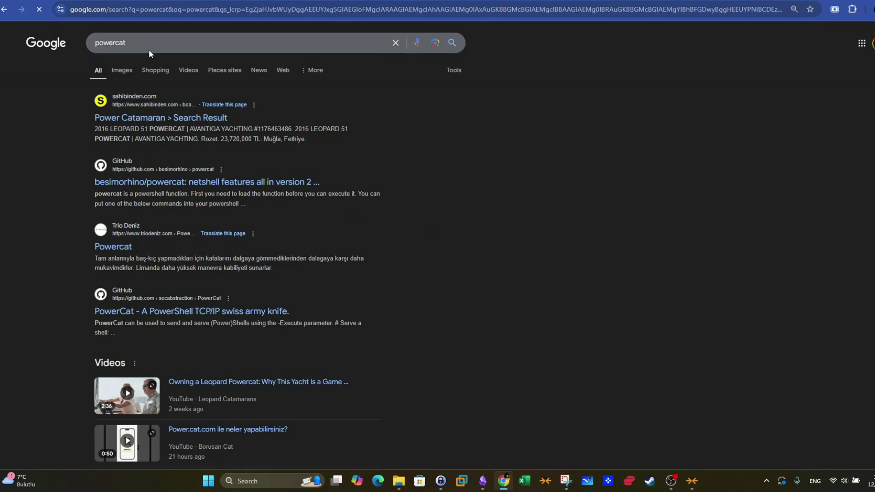
{"action": "left_click", "coordinate": [176, 42]}
{"action": "left_click", "coordinate": [235, 311]}
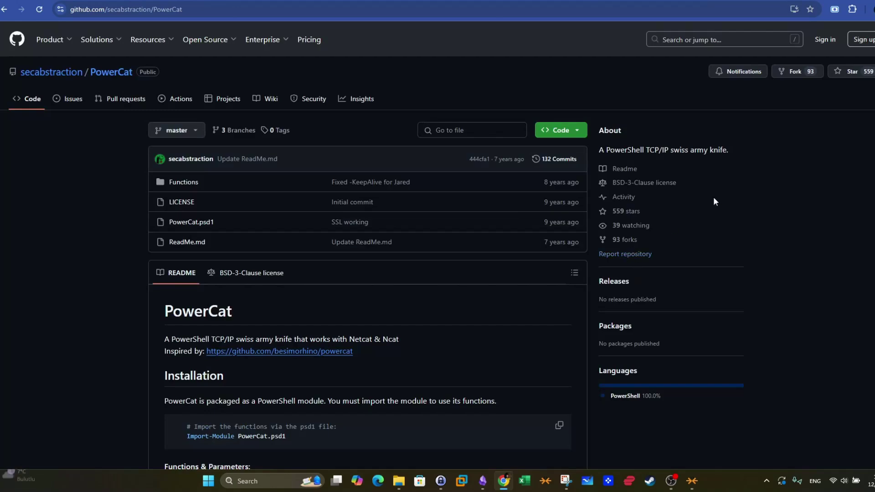
Step: Read through the PowerCat README, then return to the SOC Simulator alert queue
{"action": "scroll", "coordinate": [713, 197], "scroll_direction": "down", "scroll_amount": 2}
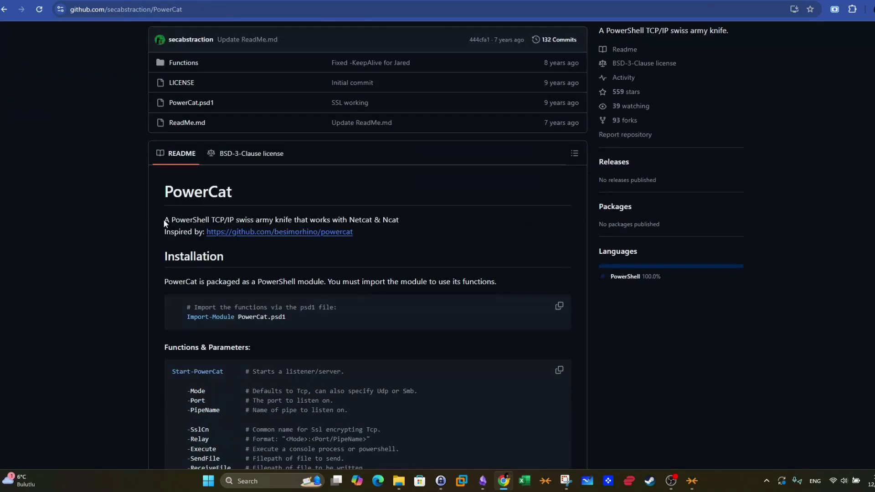
{"action": "left_click_drag", "start_coordinate": [165, 222], "coordinate": [376, 220]}
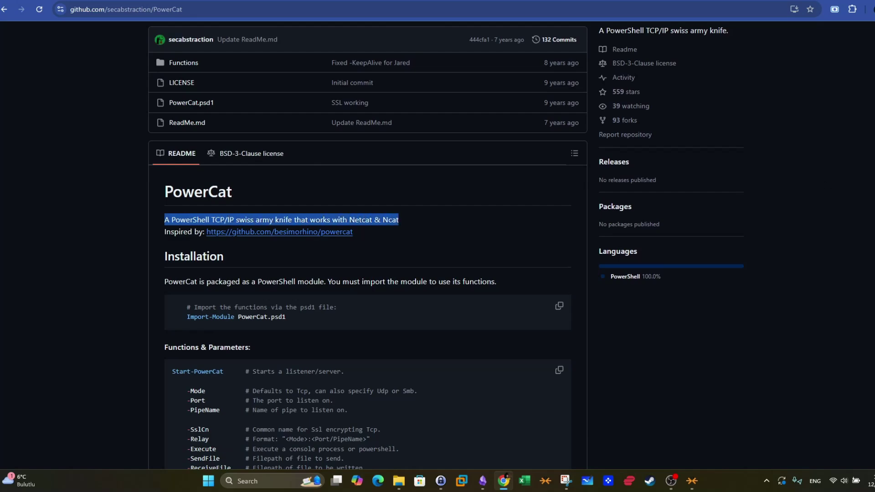
{"action": "scroll", "coordinate": [401, 222], "scroll_direction": "down", "scroll_amount": 15}
{"action": "scroll", "coordinate": [592, 347], "scroll_direction": "down", "scroll_amount": 10}
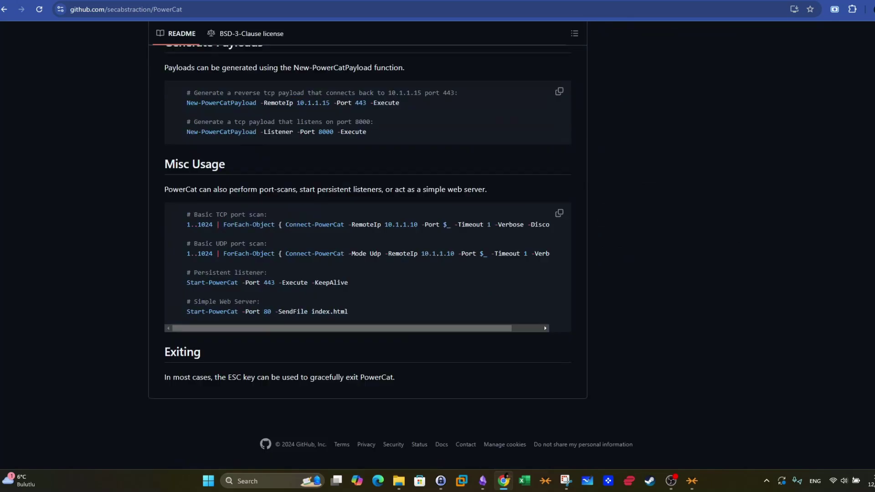
{"action": "scroll", "coordinate": [593, 347], "scroll_direction": "up", "scroll_amount": 8}
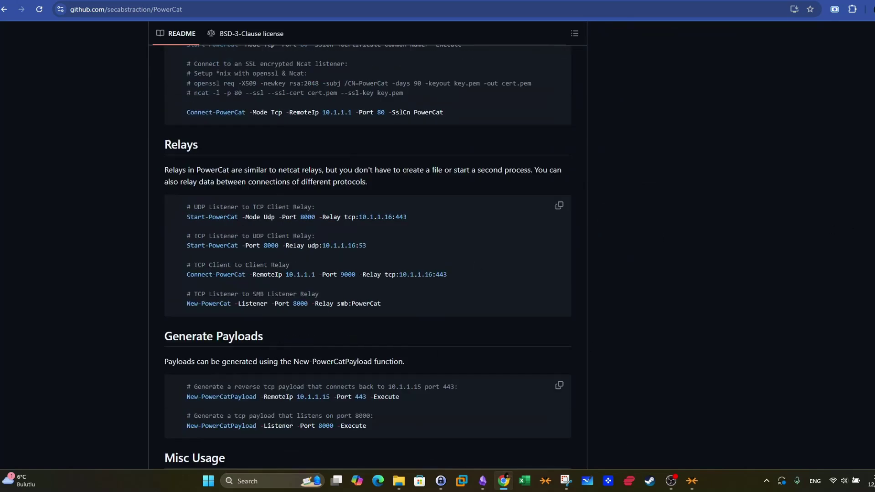
{"action": "scroll", "coordinate": [292, 347], "scroll_direction": "up", "scroll_amount": 3}
{"action": "scroll", "coordinate": [368, 258], "scroll_direction": "up", "scroll_amount": 9}
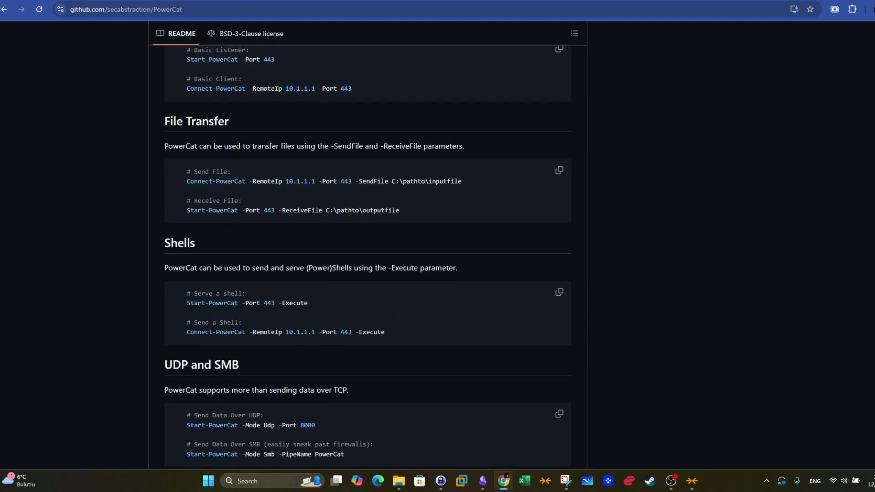
{"action": "scroll", "coordinate": [368, 257], "scroll_direction": "up", "scroll_amount": 20}
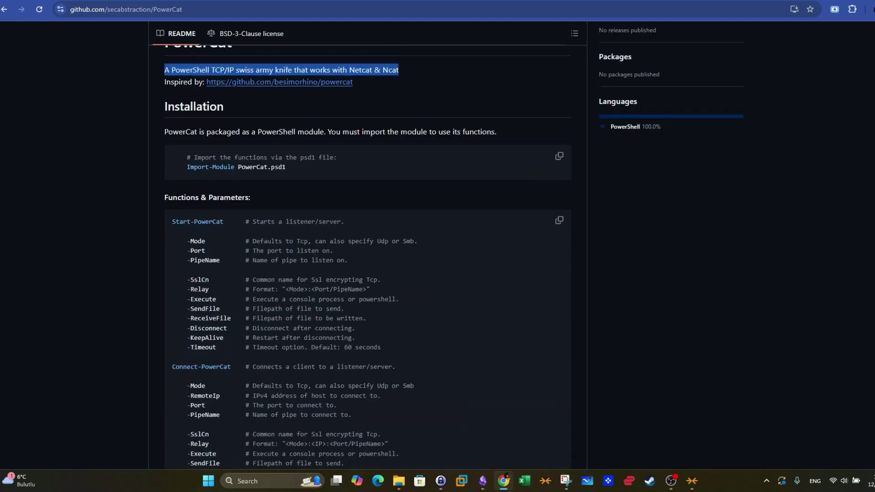
{"action": "scroll", "coordinate": [368, 258], "scroll_direction": "up", "scroll_amount": 1}
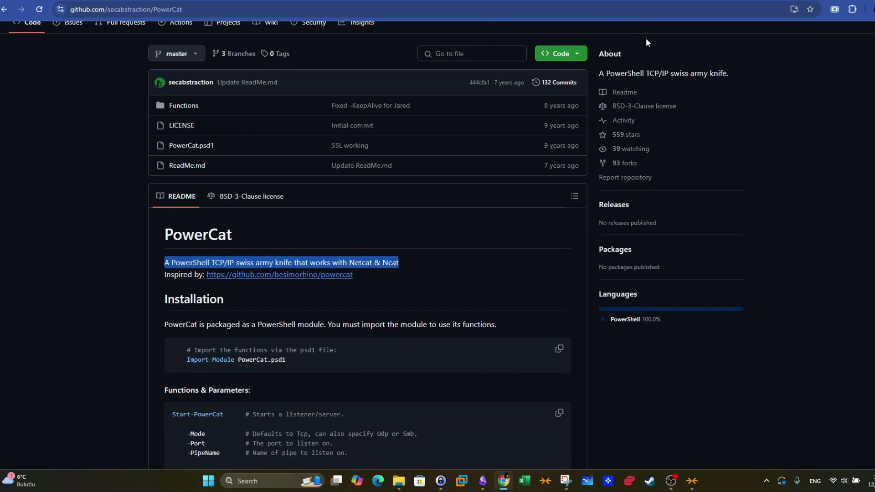
{"action": "key", "text": "ctrl+Tab"}
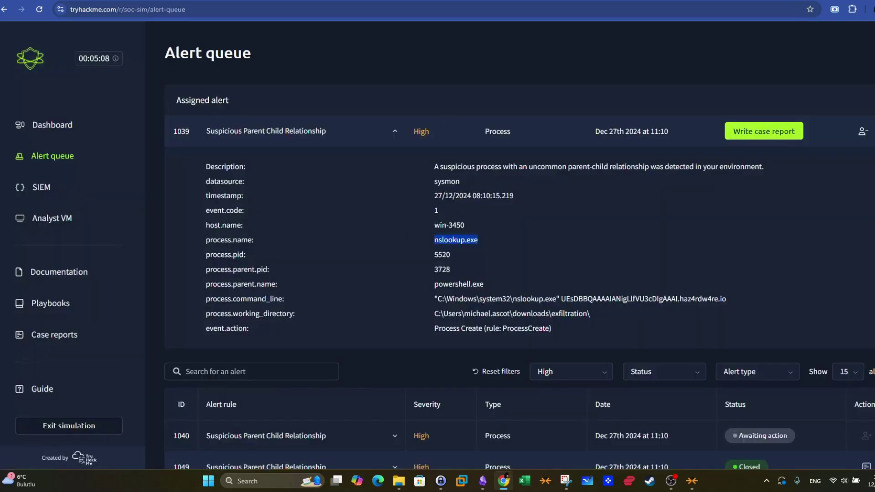
Step: In Splunk, highlight powercat, the tcp.ngrok.io callback domain and powercat.ps1 in the PowerShell command line
{"action": "key", "text": "ctrl+Tab"}
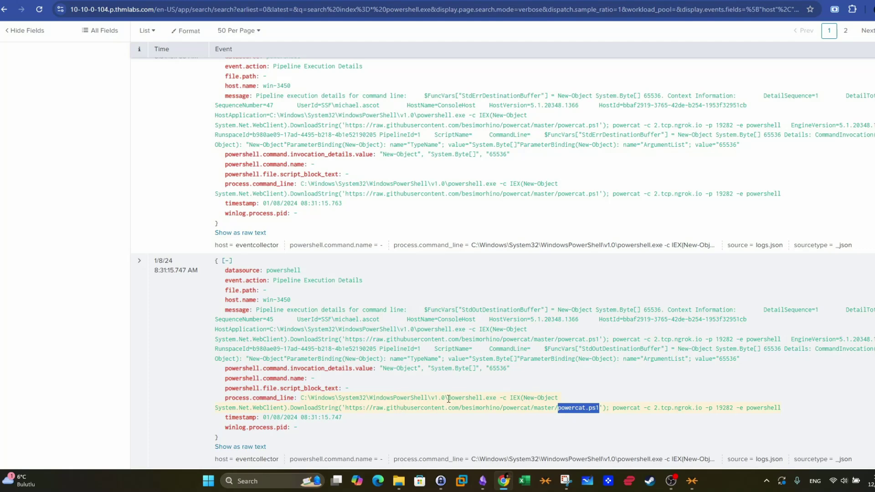
{"action": "left_click_drag", "start_coordinate": [448, 399], "coordinate": [496, 399]}
{"action": "left_click_drag", "start_coordinate": [599, 408], "coordinate": [299, 399]}
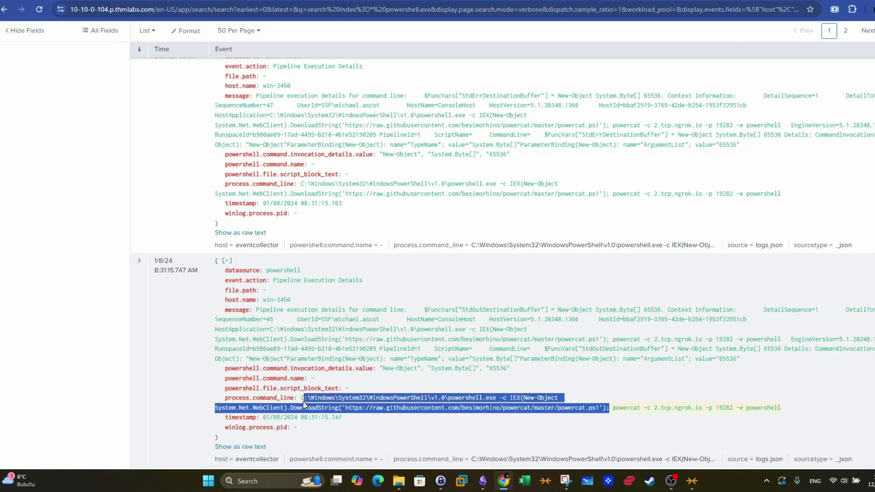
{"action": "left_click", "coordinate": [615, 409]}
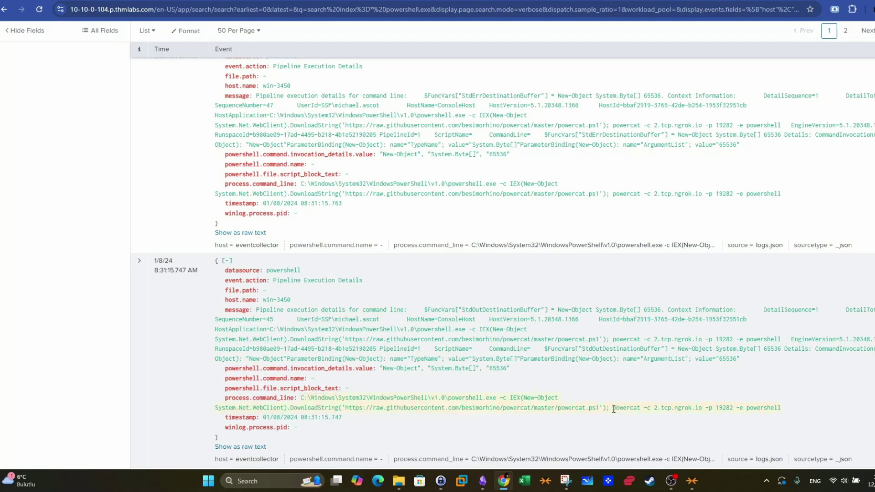
{"action": "left_click_drag", "start_coordinate": [613, 409], "coordinate": [640, 408]}
{"action": "left_click_drag", "start_coordinate": [661, 409], "coordinate": [704, 407]}
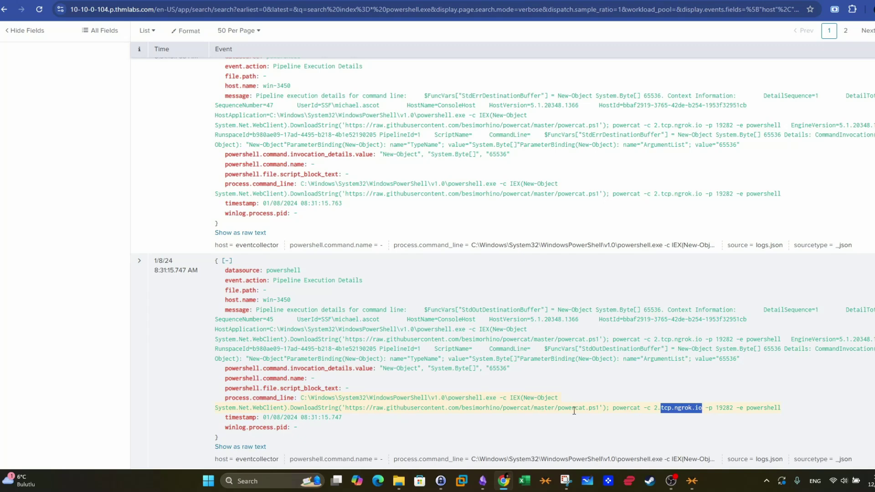
{"action": "left_click_drag", "start_coordinate": [599, 407], "coordinate": [551, 409]}
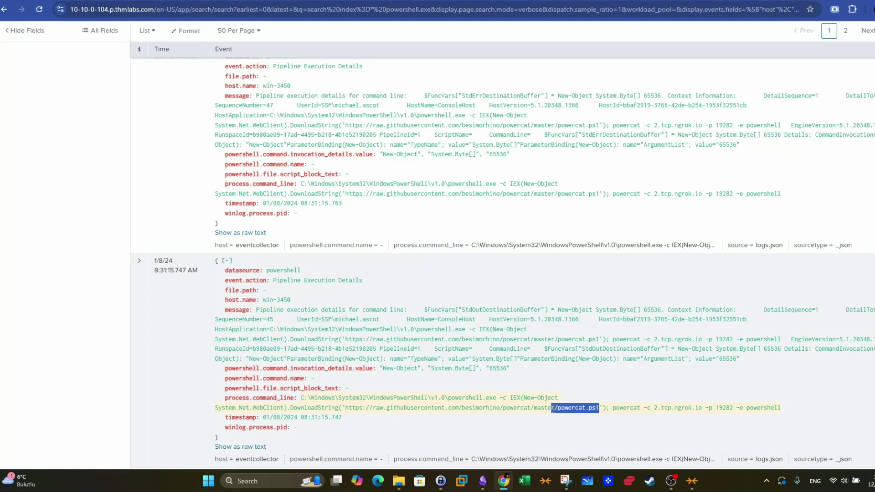
{"action": "scroll", "coordinate": [490, 388], "scroll_direction": "up", "scroll_amount": 10}
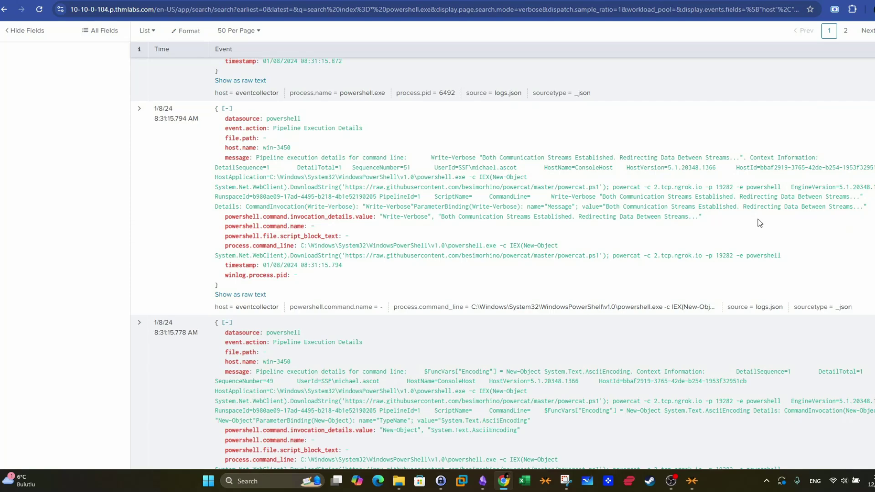
Step: Highlight systeminfo.exe and its parent process, powershell.exe, in the Splunk events
{"action": "scroll", "coordinate": [570, 269], "scroll_direction": "down", "scroll_amount": 10}
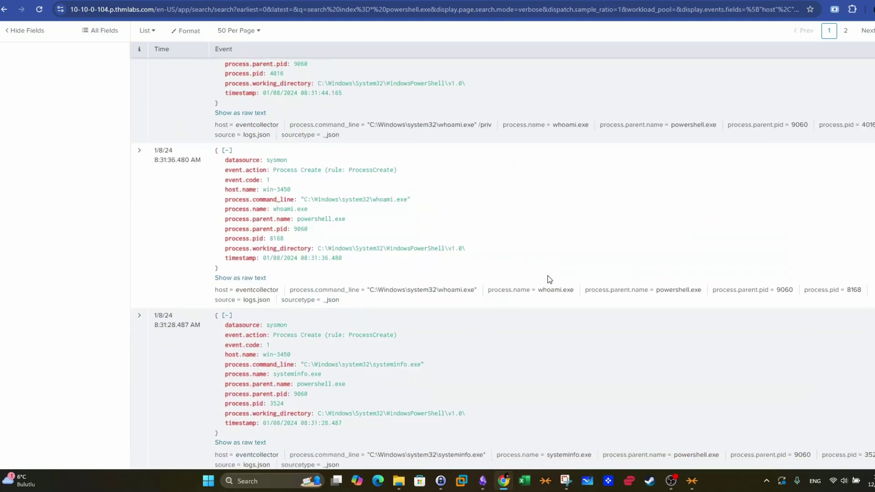
{"action": "scroll", "coordinate": [591, 297], "scroll_direction": "up", "scroll_amount": 10}
{"action": "scroll", "coordinate": [503, 264], "scroll_direction": "up", "scroll_amount": 10}
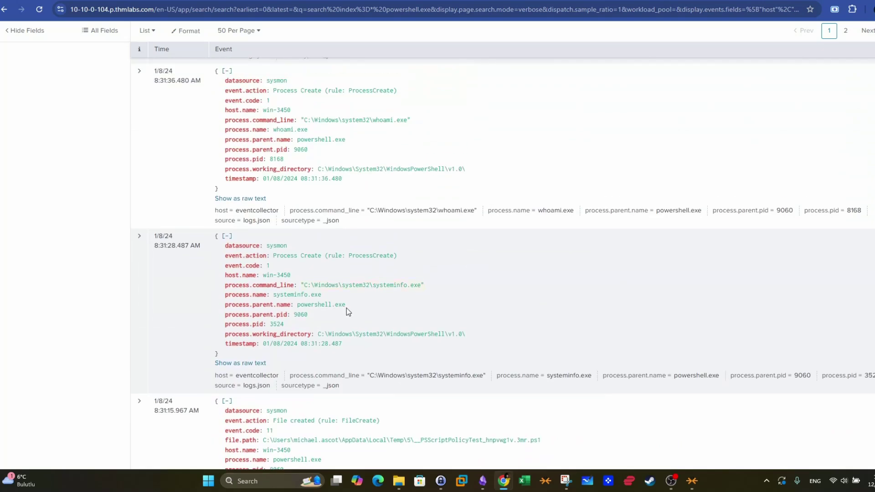
{"action": "left_click_drag", "start_coordinate": [298, 305], "coordinate": [344, 305]}
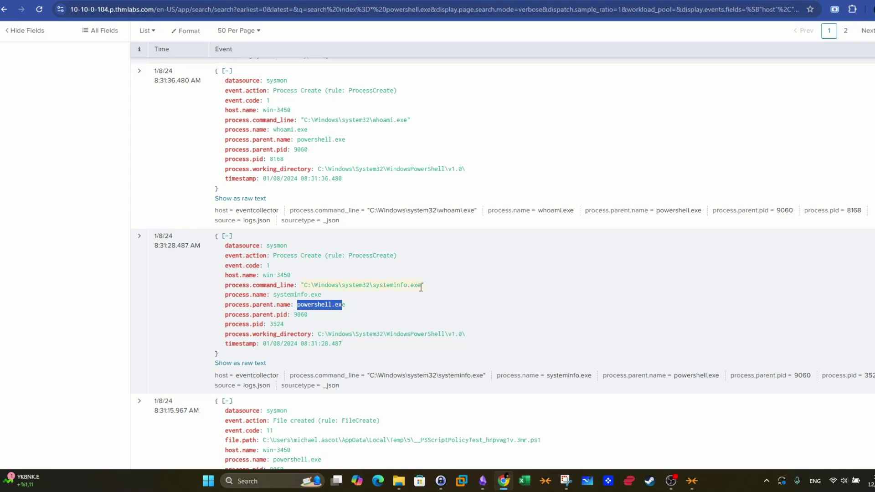
{"action": "left_click_drag", "start_coordinate": [421, 284], "coordinate": [373, 285]}
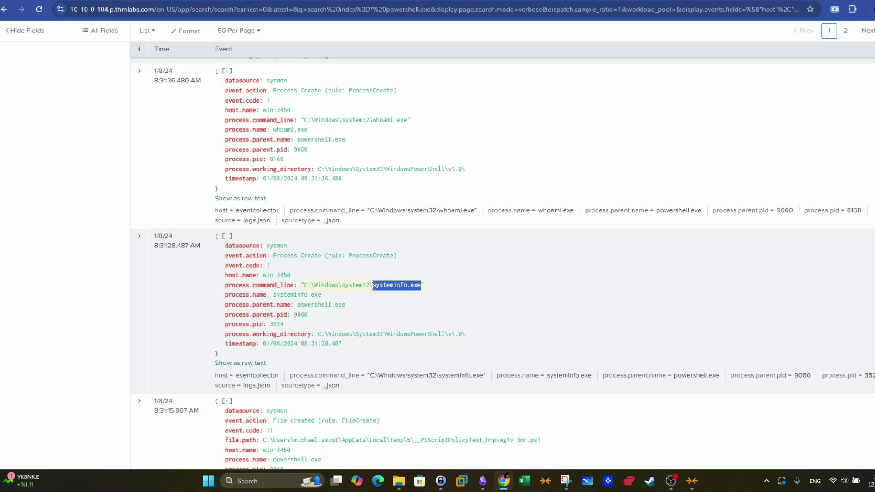
Step: Go through the whoami, net user, net localgroup and PowerView.ps1 events, highlighting each value
{"action": "scroll", "coordinate": [346, 289], "scroll_direction": "up", "scroll_amount": 3}
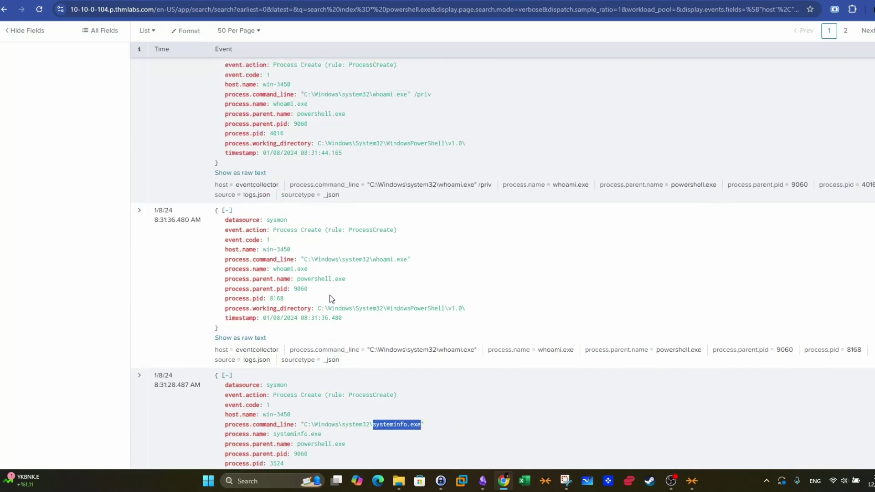
{"action": "left_click_drag", "start_coordinate": [409, 267], "coordinate": [373, 266]}
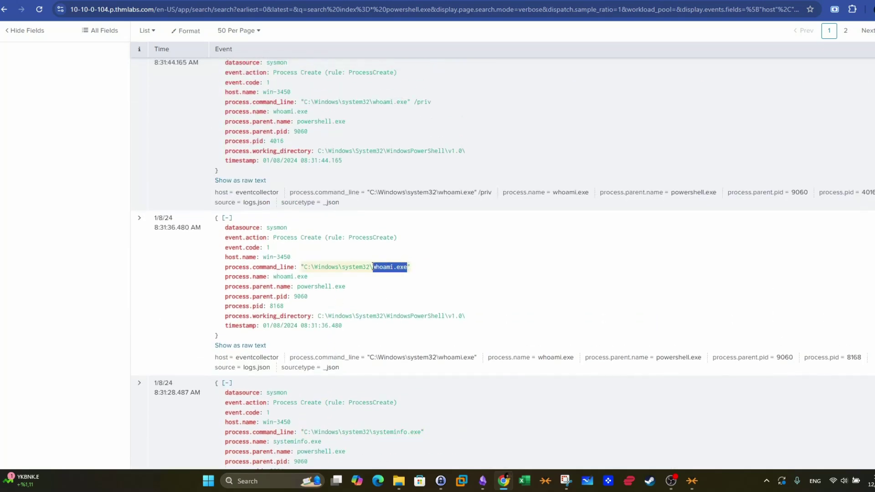
{"action": "scroll", "coordinate": [385, 293], "scroll_direction": "up", "scroll_amount": 4}
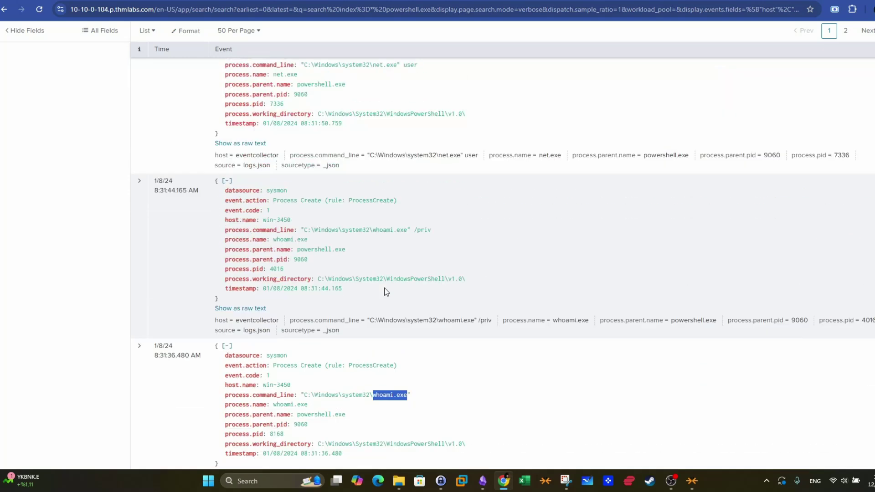
{"action": "left_click_drag", "start_coordinate": [431, 298], "coordinate": [364, 295]}
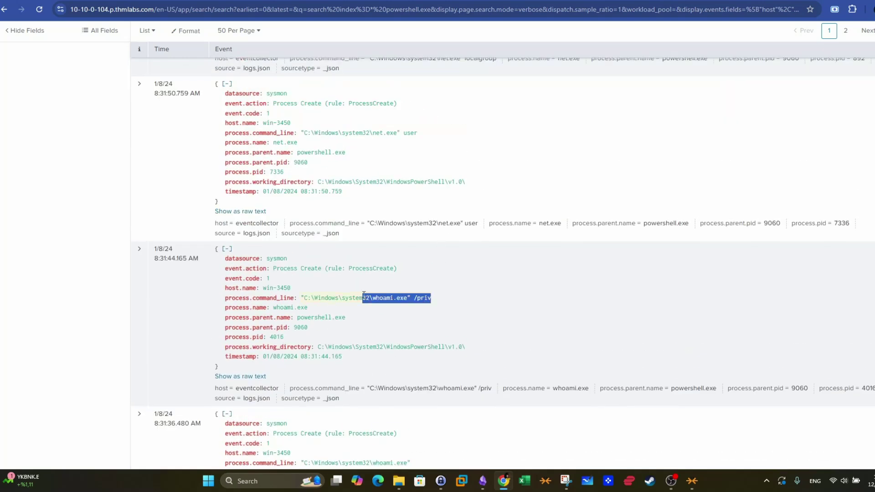
{"action": "scroll", "coordinate": [366, 298], "scroll_direction": "up", "scroll_amount": 6}
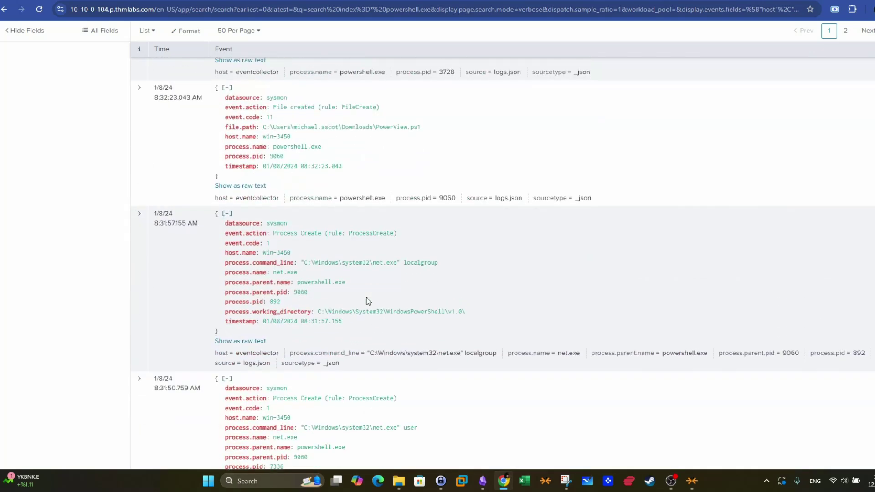
{"action": "left_click_drag", "start_coordinate": [420, 427], "coordinate": [370, 427]}
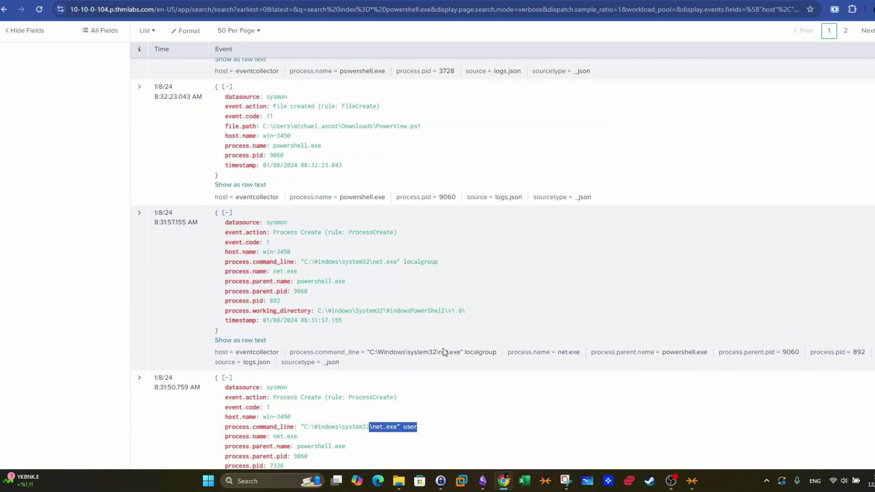
{"action": "left_click_drag", "start_coordinate": [436, 262], "coordinate": [390, 273]}
{"action": "scroll", "coordinate": [413, 295], "scroll_direction": "up", "scroll_amount": 3}
{"action": "scroll", "coordinate": [390, 283], "scroll_direction": "up", "scroll_amount": 2}
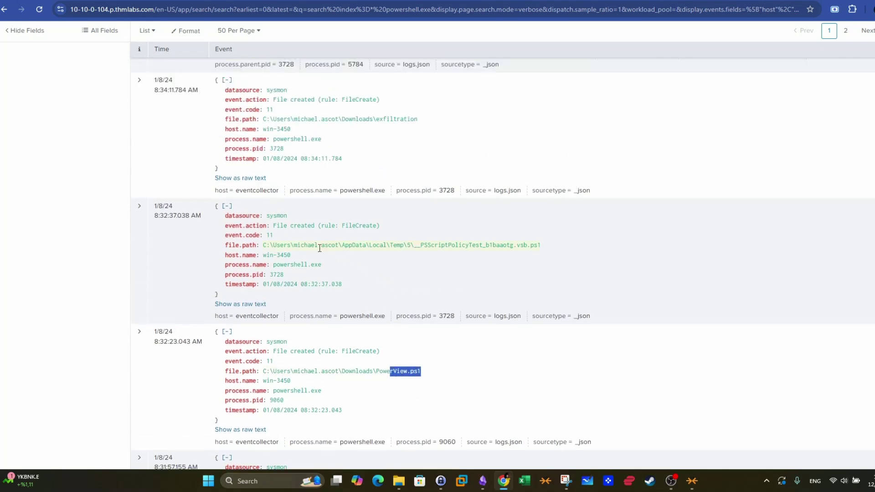
Step: Inspect the 8:32:37 event's file path and the PSScriptPolicyTest file name in Splunk
{"action": "left_click_drag", "start_coordinate": [261, 245], "coordinate": [425, 245]}
{"action": "left_click", "coordinate": [425, 245]}
{"action": "left_click_drag", "start_coordinate": [264, 245], "coordinate": [522, 247]}
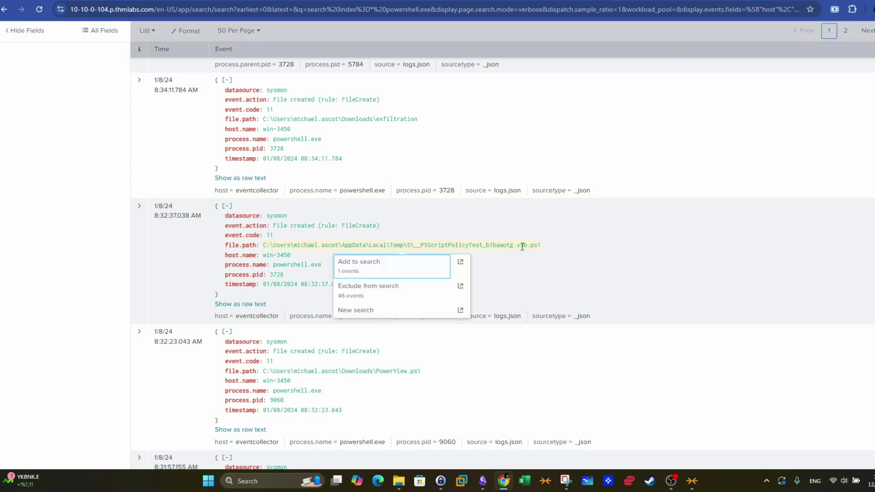
{"action": "left_click", "coordinate": [606, 284]}
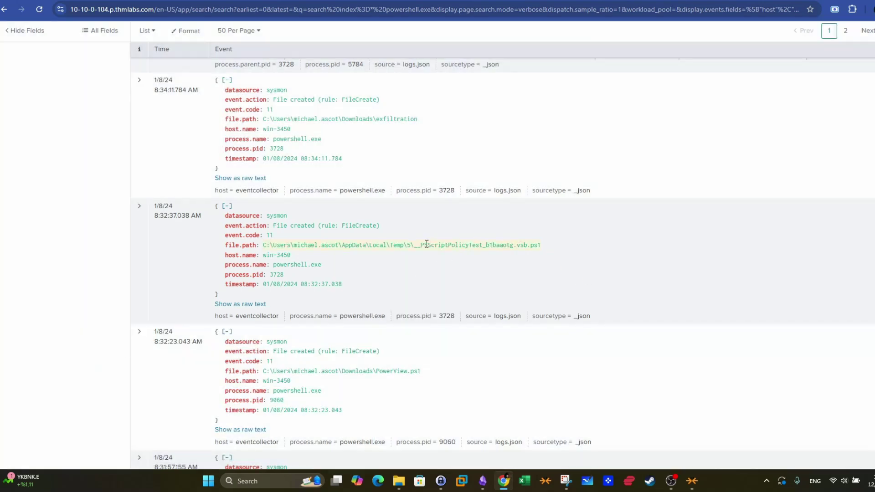
{"action": "left_click_drag", "start_coordinate": [421, 246], "coordinate": [536, 244]}
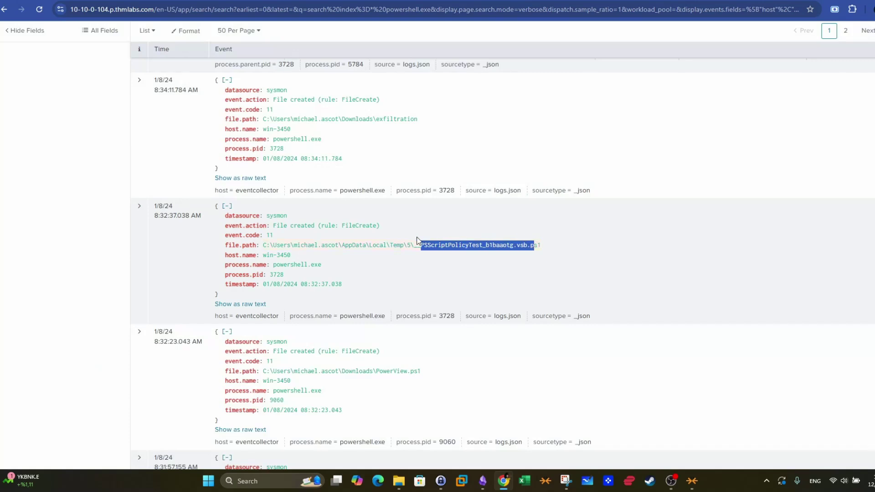
{"action": "scroll", "coordinate": [418, 241], "scroll_direction": "up", "scroll_amount": 3}
{"action": "left_click_drag", "start_coordinate": [392, 246], "coordinate": [326, 246]}
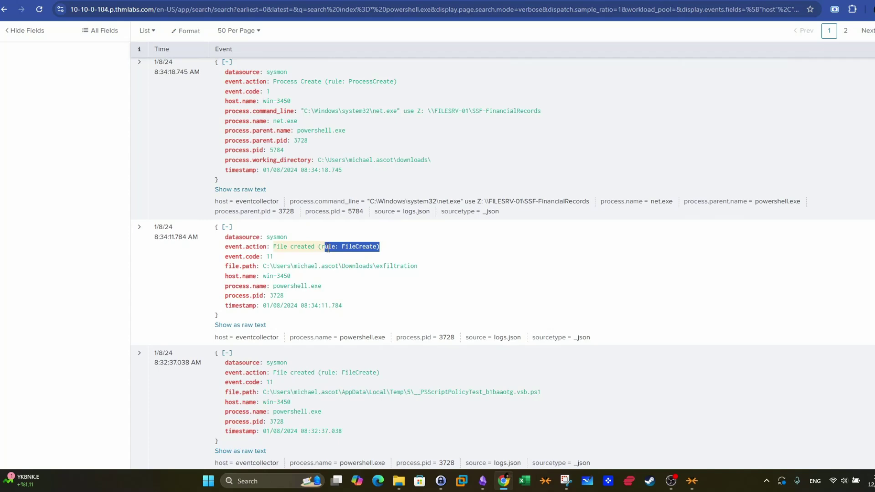
{"action": "scroll", "coordinate": [328, 249], "scroll_direction": "up", "scroll_amount": 4}
{"action": "left_click_drag", "start_coordinate": [400, 278], "coordinate": [351, 276]}
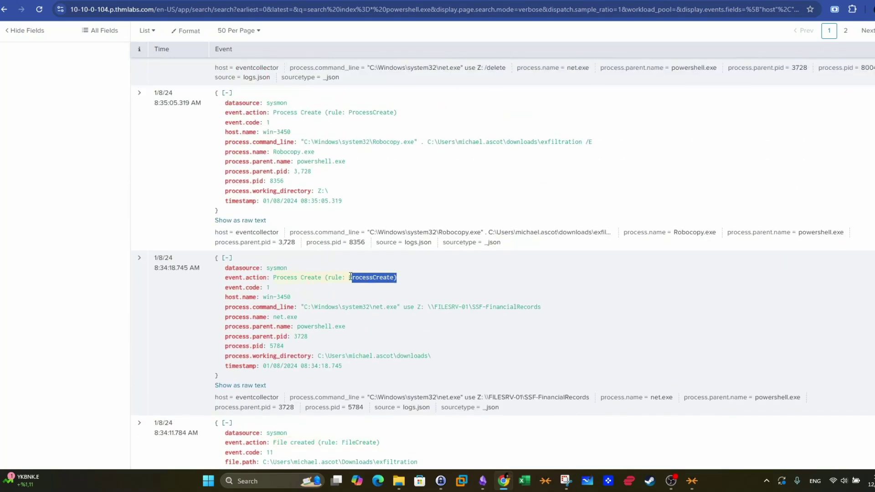
Step: Highlight the net.exe command that maps the financial share, and the Robocopy executable
{"action": "left_click_drag", "start_coordinate": [552, 308], "coordinate": [312, 309]}
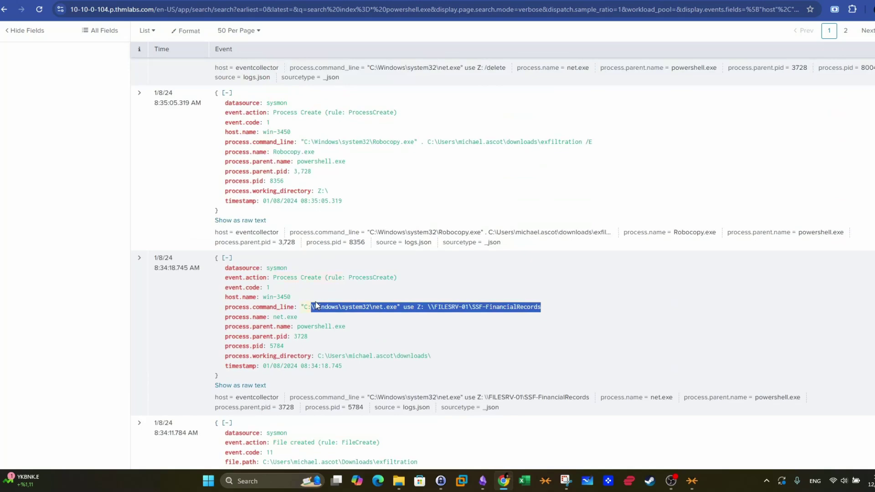
{"action": "scroll", "coordinate": [317, 305], "scroll_direction": "up", "scroll_amount": 4}
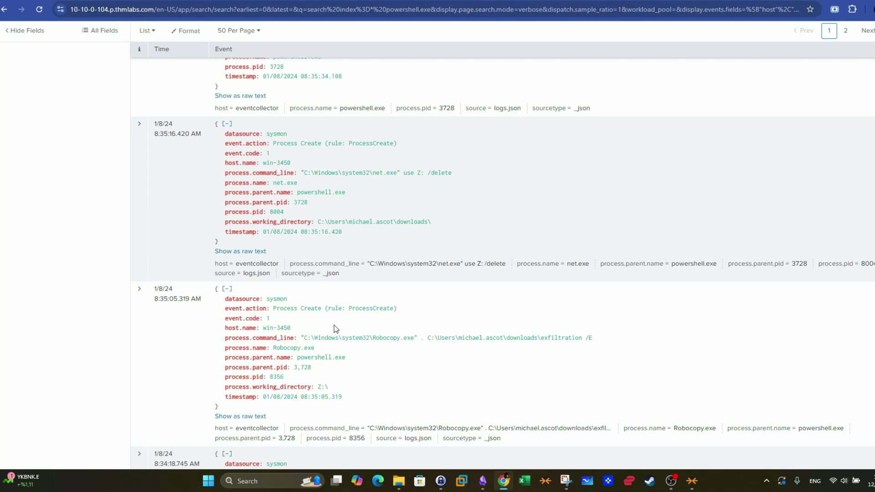
{"action": "left_click_drag", "start_coordinate": [374, 338], "coordinate": [412, 338]}
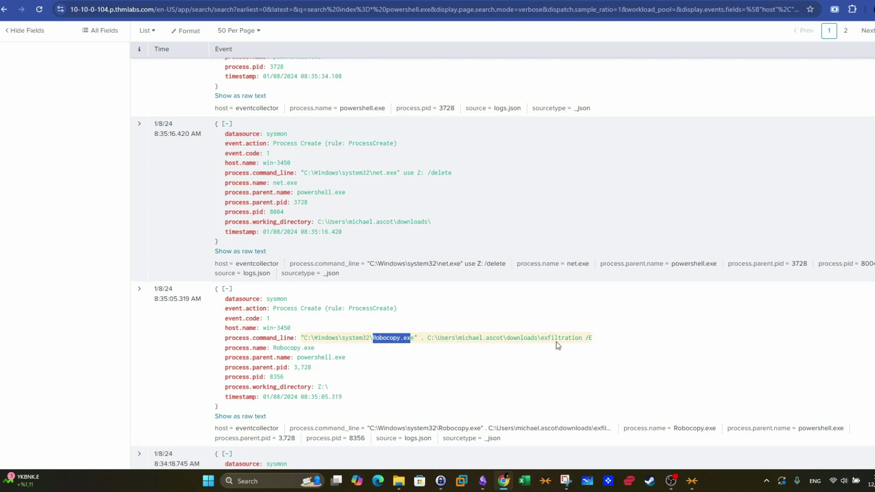
{"action": "left_click", "coordinate": [592, 340]}
Step: Select the exfiltration zip's full path and the nslookup command line in the events
{"action": "scroll", "coordinate": [369, 329], "scroll_direction": "up", "scroll_amount": 4}
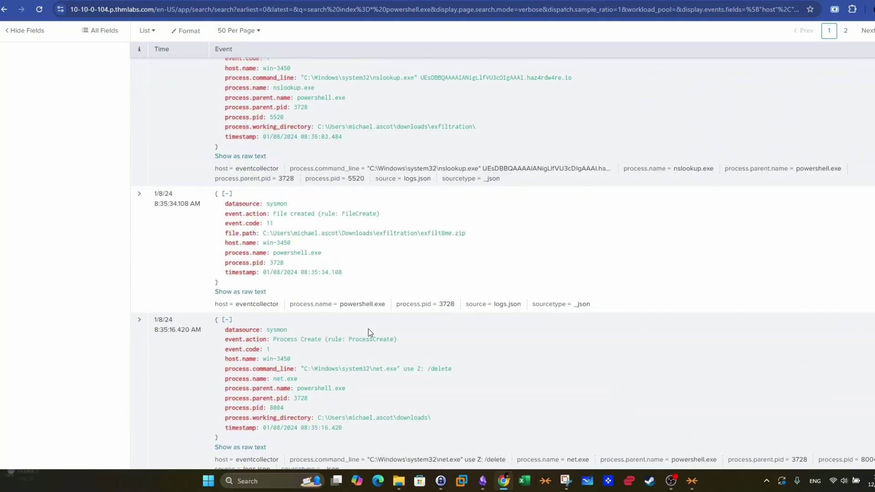
{"action": "left_click_drag", "start_coordinate": [461, 369], "coordinate": [334, 370]}
{"action": "scroll", "coordinate": [357, 333], "scroll_direction": "up", "scroll_amount": 2}
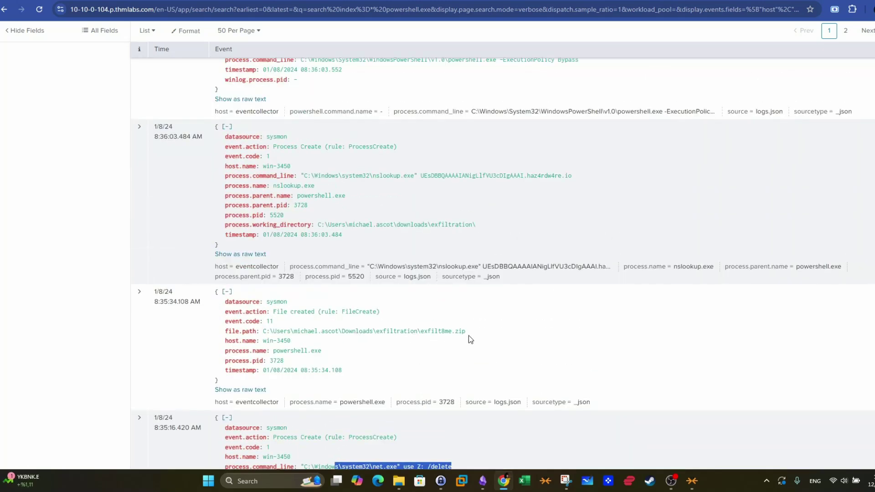
{"action": "left_click_drag", "start_coordinate": [467, 331], "coordinate": [263, 331]}
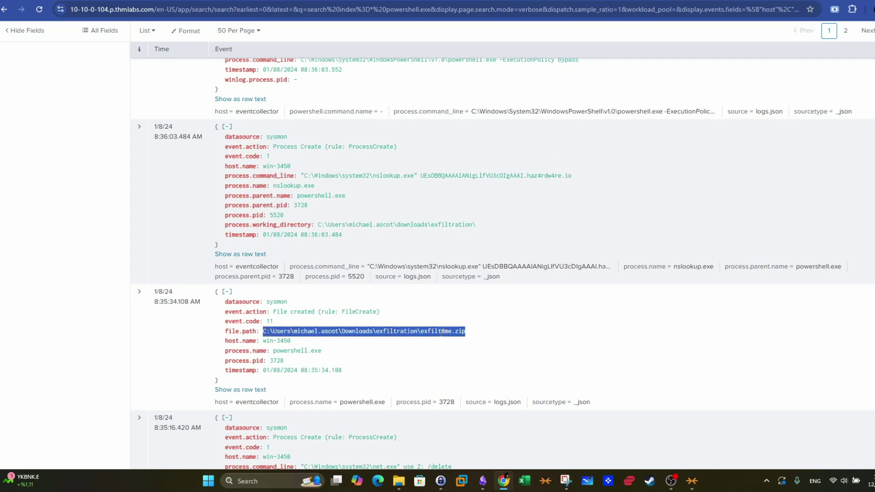
{"action": "left_click", "coordinate": [452, 334]}
{"action": "left_click_drag", "start_coordinate": [420, 333], "coordinate": [455, 333]}
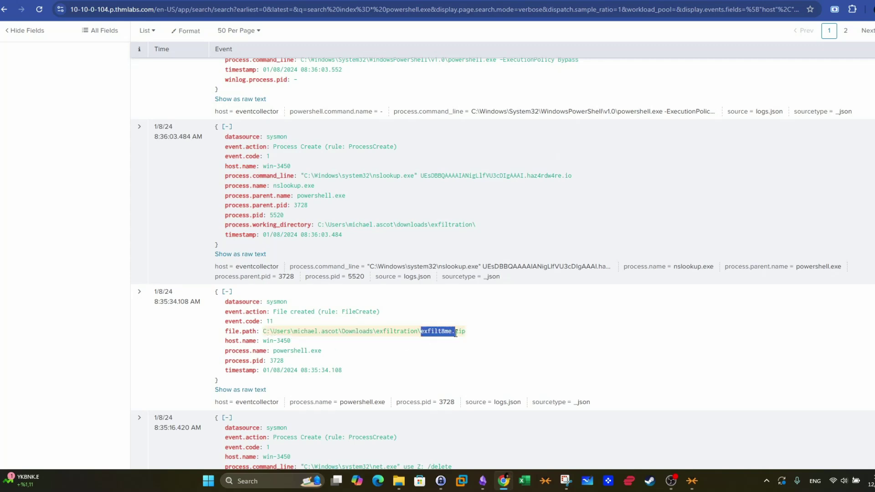
{"action": "scroll", "coordinate": [394, 334], "scroll_direction": "up", "scroll_amount": 2}
{"action": "scroll", "coordinate": [394, 333], "scroll_direction": "up", "scroll_amount": 2}
{"action": "left_click_drag", "start_coordinate": [303, 323], "coordinate": [531, 324]}
{"action": "left_click_drag", "start_coordinate": [367, 323], "coordinate": [403, 323]}
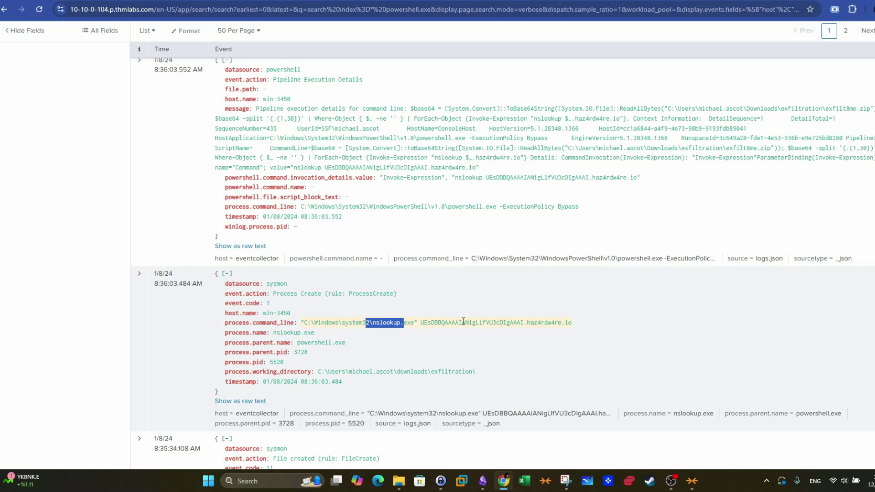
Step: Back in the alert queue, start closing alert 1039 and classify it as a true positive
{"action": "key", "text": "ctrl+Tab"}
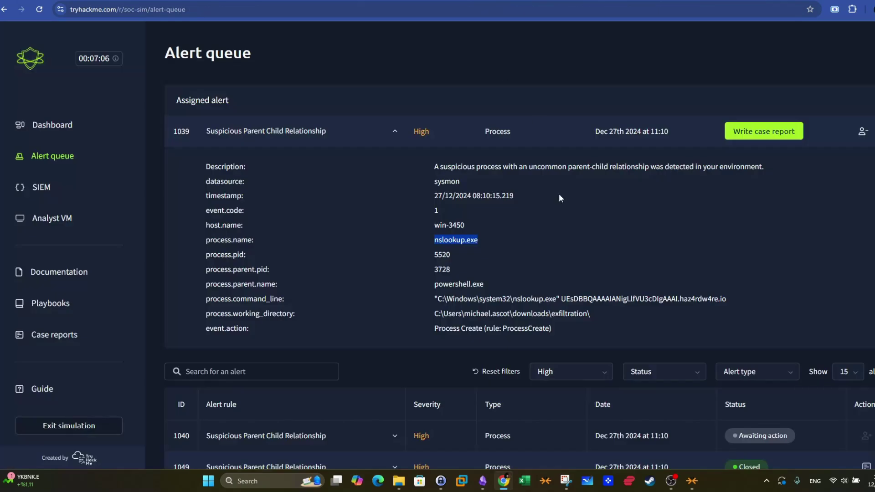
{"action": "left_click_drag", "start_coordinate": [205, 163], "coordinate": [616, 313]}
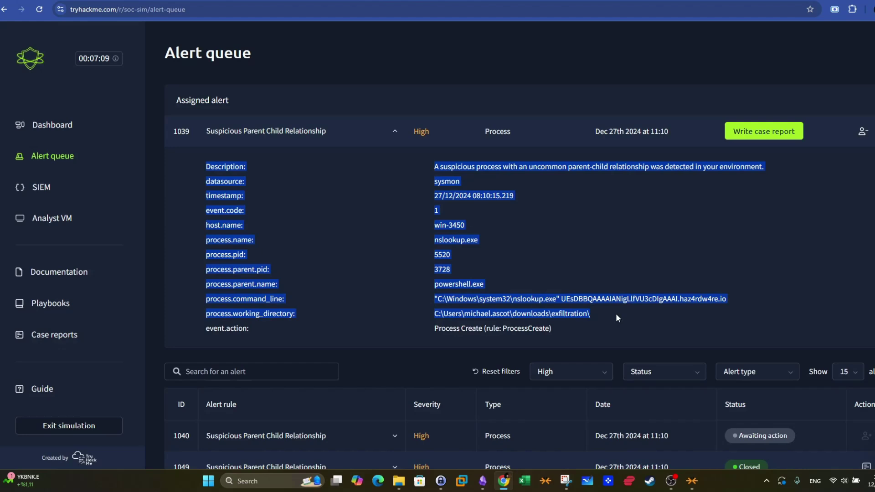
{"action": "left_click", "coordinate": [764, 131]}
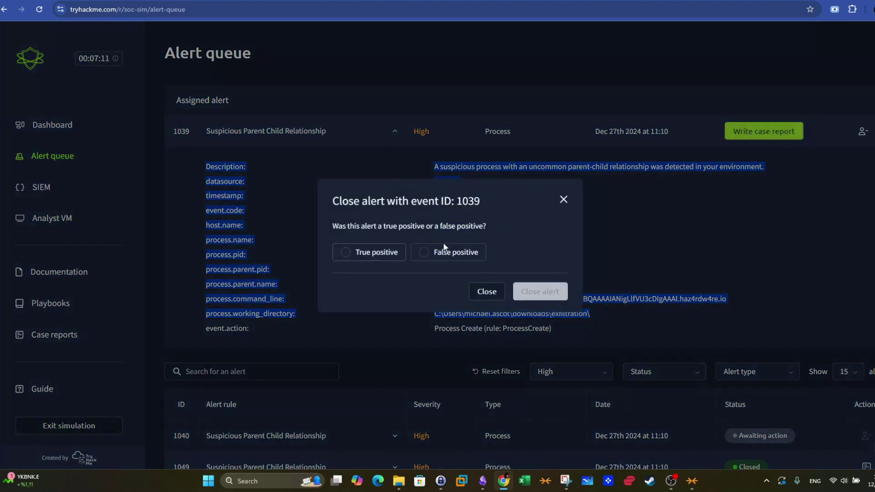
{"action": "left_click", "coordinate": [359, 252]}
Step: Open alert 1039's case report and write that the attacker downloaded powecat.ps1 and established a C2
{"action": "left_click", "coordinate": [551, 294]}
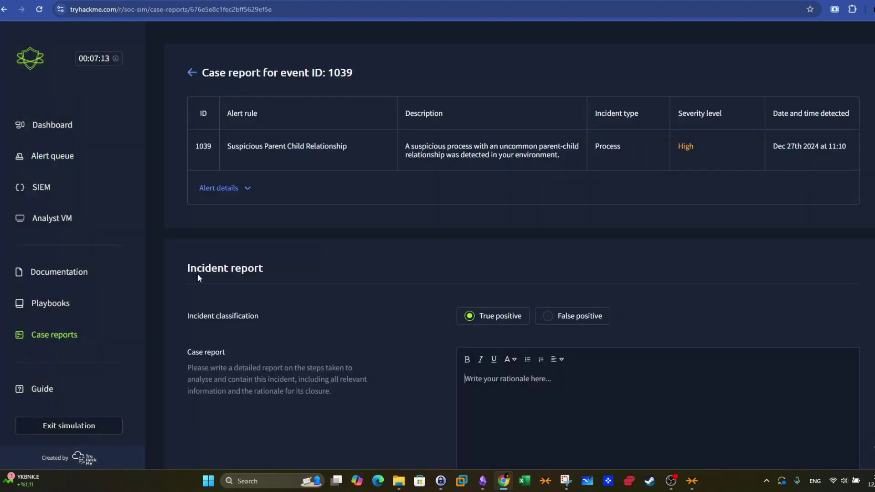
{"action": "scroll", "coordinate": [337, 230], "scroll_direction": "down", "scroll_amount": 3}
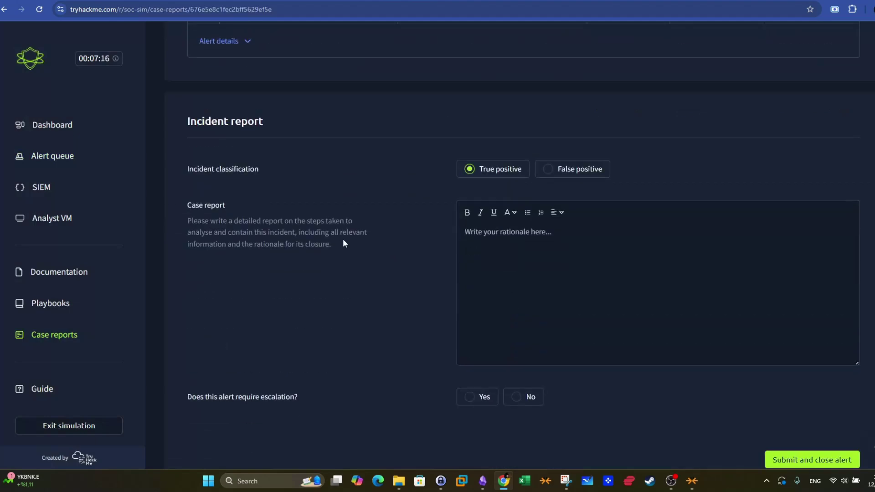
{"action": "left_click_drag", "start_coordinate": [187, 221], "coordinate": [342, 245]}
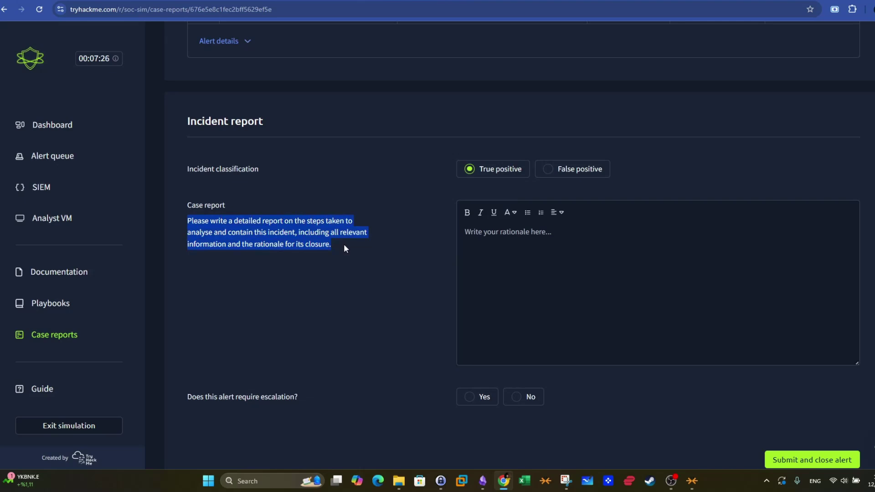
{"action": "left_click", "coordinate": [611, 232]}
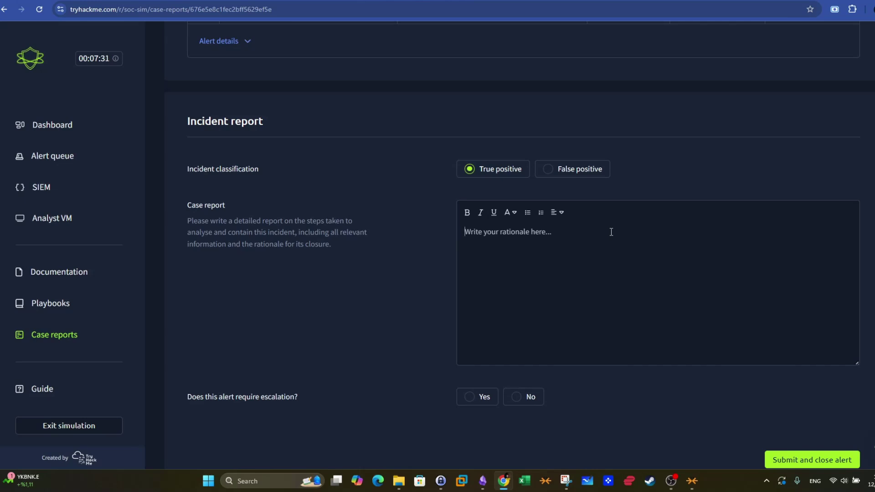
{"action": "type", "text": "The a"}
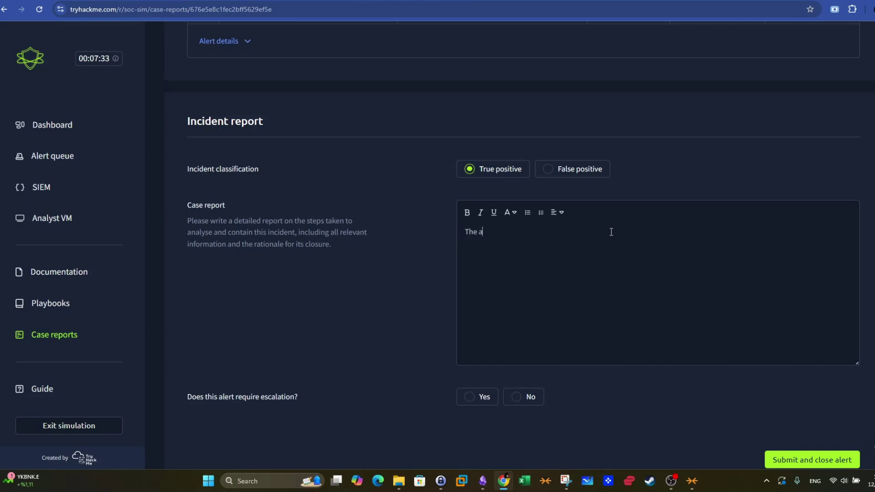
{"action": "type", "text": "ttacker downloaded poweca"}
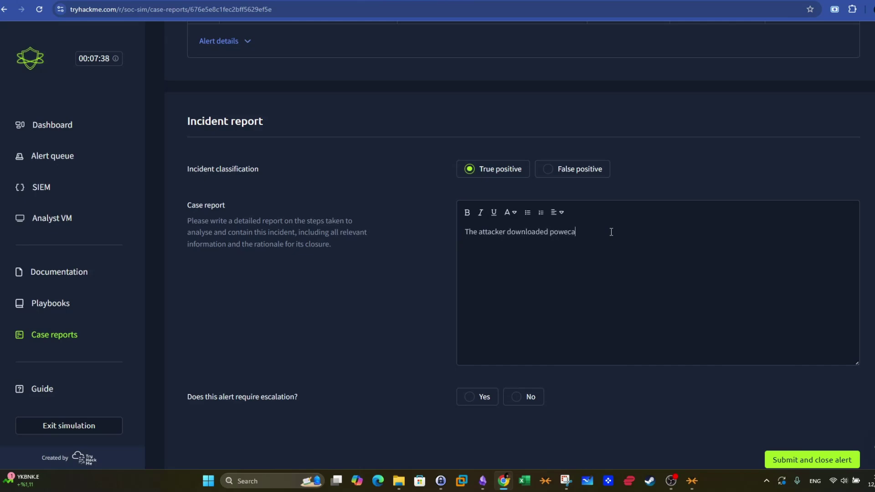
{"action": "type", "text": "t.ps1 from github then proceeded and"}
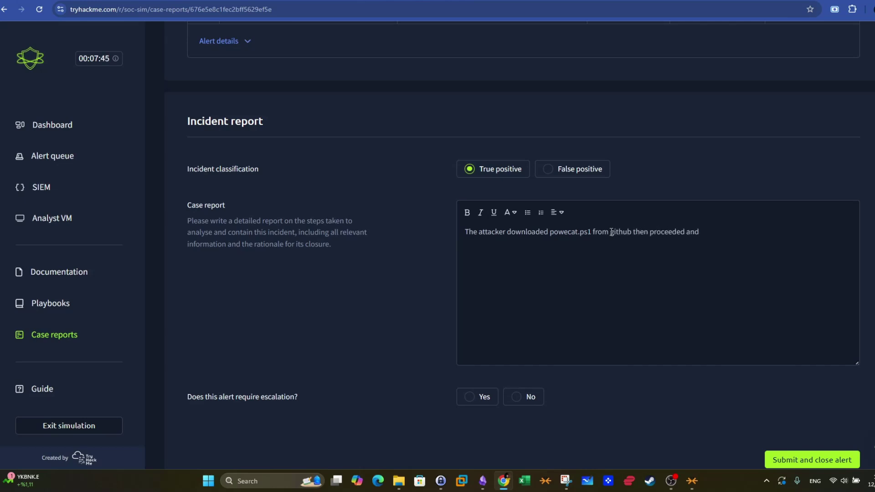
{"action": "type", "text": " established a C"}
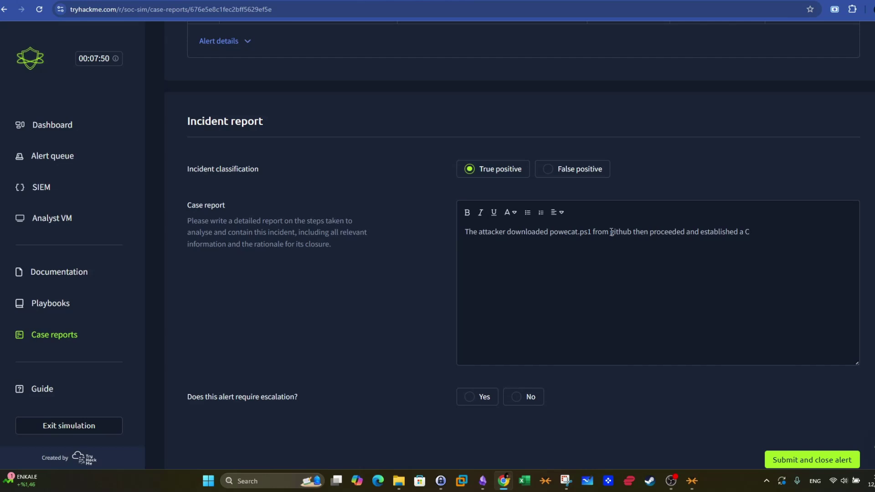
{"action": "type", "text": "2 using nogrok."}
Step: Add a paragraph on PowerShell enumerating the system with whoami.exe and systeminfo.exe
{"action": "key", "text": "Return"}
{"action": "type", "text": "The atttacker used"}
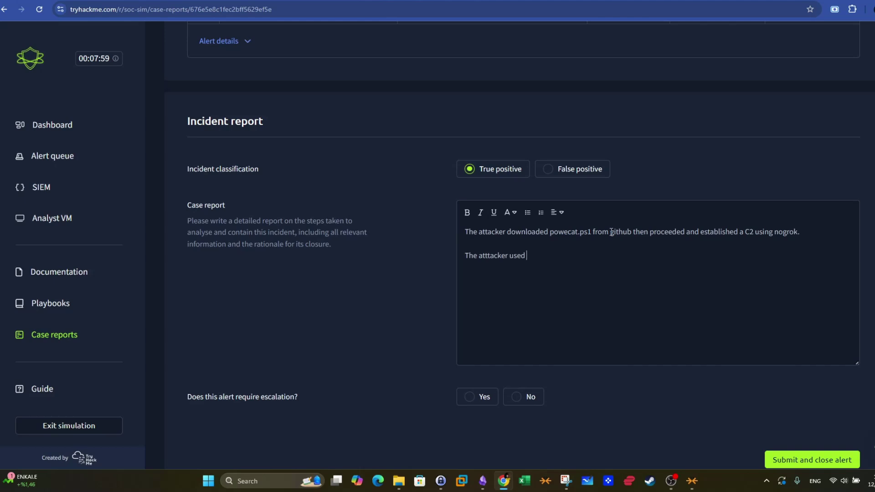
{"action": "type", "text": " Powershell to"}
{"action": "type", "text": " launch"}
{"action": "key", "text": "BackSpace"}
{"action": "key", "text": "BackSpace"}
{"action": "key", "text": "BackSpace"}
{"action": "key", "text": "BackSpace"}
{"action": "key", "text": "BackSpace"}
{"action": "key", "text": "BackSpace"}
{"action": "type", "text": "enumrate the comp"}
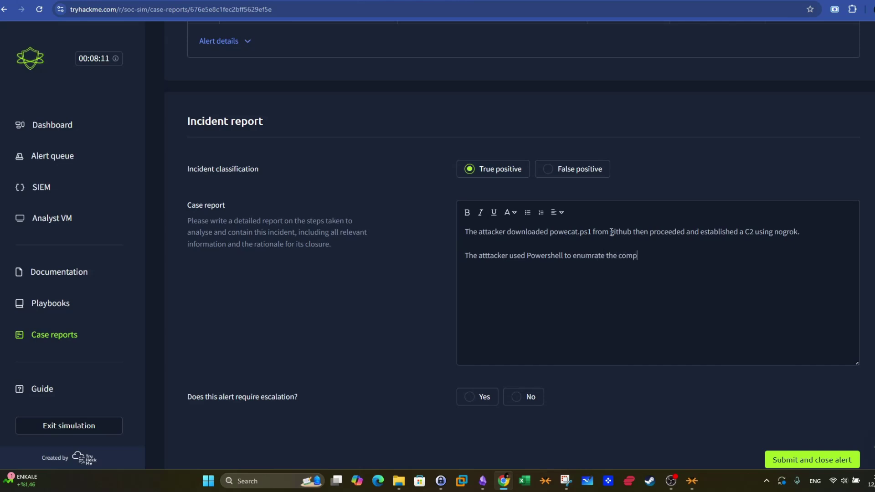
{"action": "type", "text": "romised system ys"}
{"action": "type", "text": "sing tol"}
{"action": "key", "text": "BackSpace"}
{"action": "key", "text": "BackSpace"}
{"action": "key", "text": "BackSpace"}
{"action": "type", "text": "proce"}
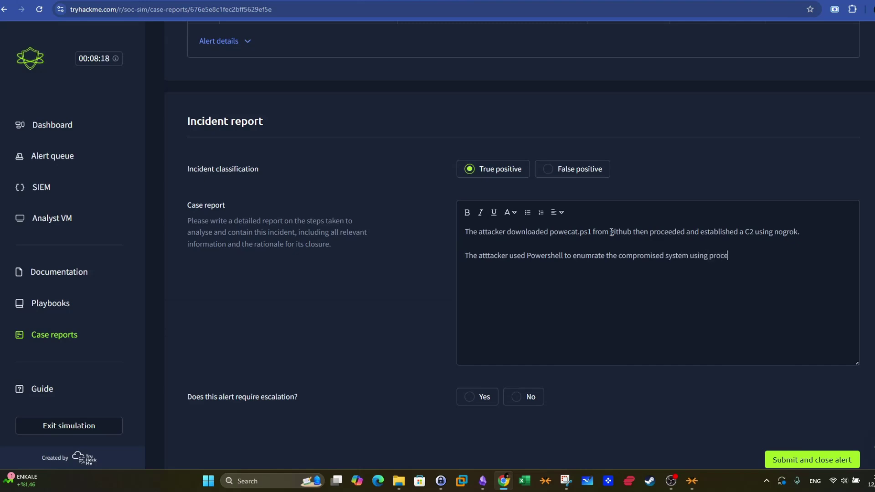
{"action": "type", "text": "sses suhh as whoami.exe and systeinf"}
{"action": "key", "text": "BackSpace"}
{"action": "key", "text": "BackSpace"}
{"action": "key", "text": "BackSpace"}
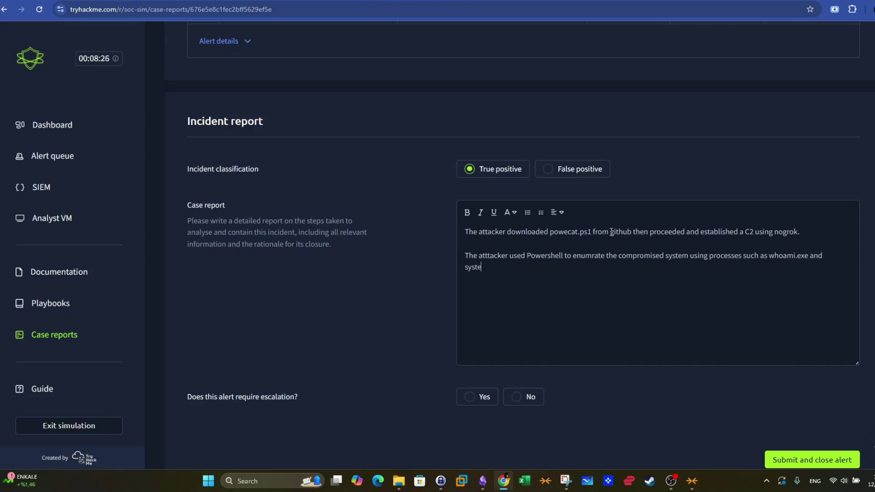
{"action": "type", "text": "mfin"}
{"action": "key", "text": "BackSpace"}
{"action": "type", "text": "nfo.exe"}
Step: Add a paragraph on mapping file shares and finding a share of financial records, then begin 'The attacker used'
{"action": "key", "text": "Return"}
{"action": "key", "text": "Return"}
{"action": "type", "text": "The attacker"}
{"action": "type", "text": " mapped the"}
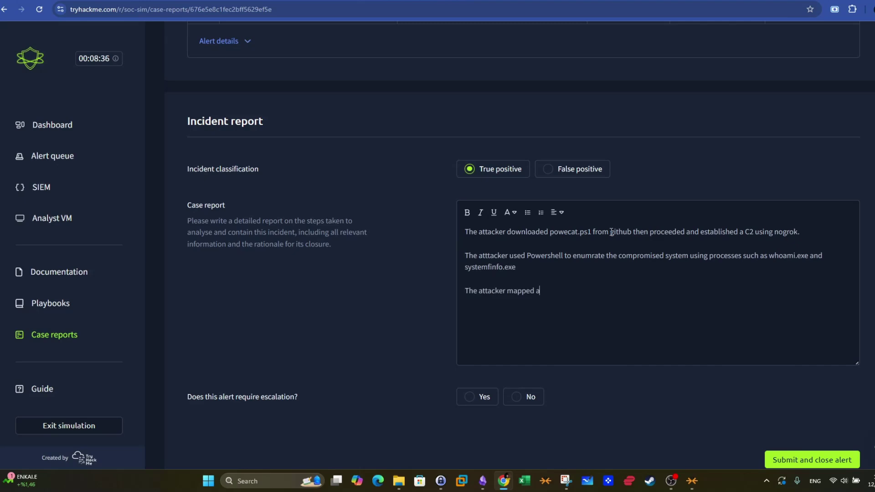
{"action": "type", "text": " file shares"}
{"action": "type", "text": "e compr"}
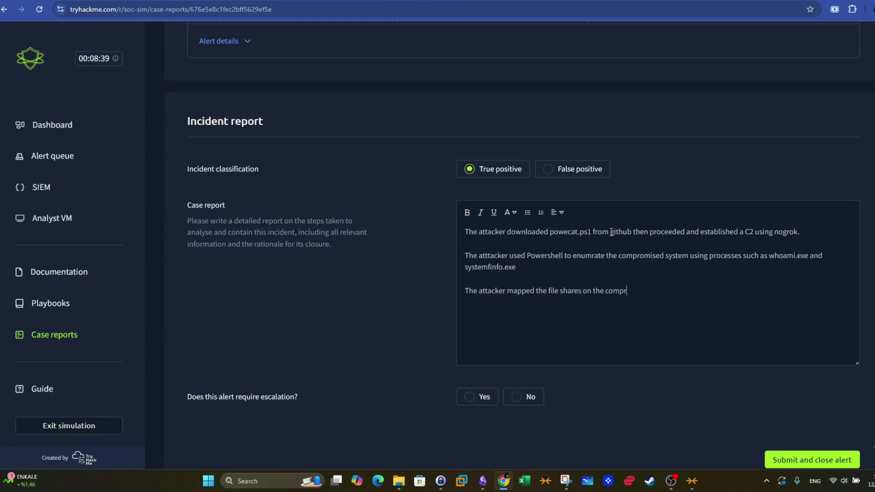
{"action": "type", "text": "omised machine and discovered"}
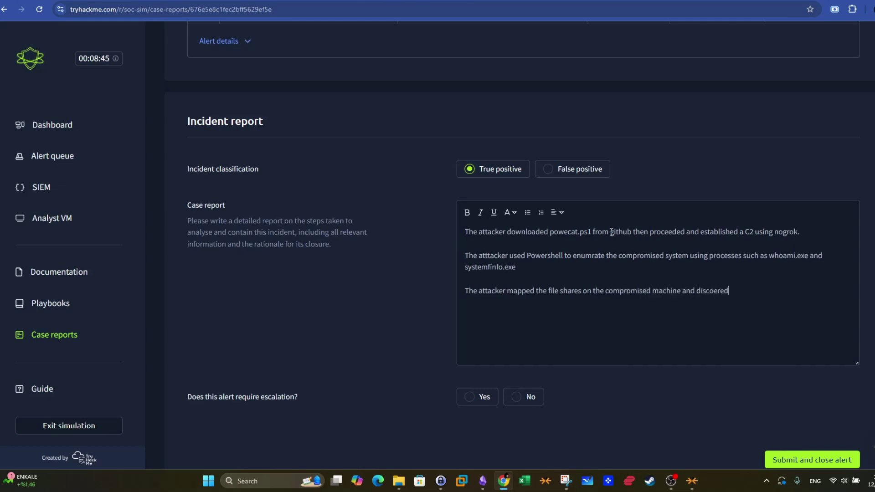
{"action": "key", "text": "BackSpace"}
{"action": "key", "text": "BackSpace"}
{"action": "key", "text": "BackSpace"}
{"action": "type", "text": "voere"}
{"action": "key", "text": "BackSpace"}
{"action": "key", "text": "BackSpace"}
{"action": "key", "text": "BackSpace"}
{"action": "key", "text": "BackSpace"}
{"action": "key", "text": "BackSpace"}
{"action": "key", "text": "BackSpace"}
{"action": "type", "text": "overed a share that contains fi"}
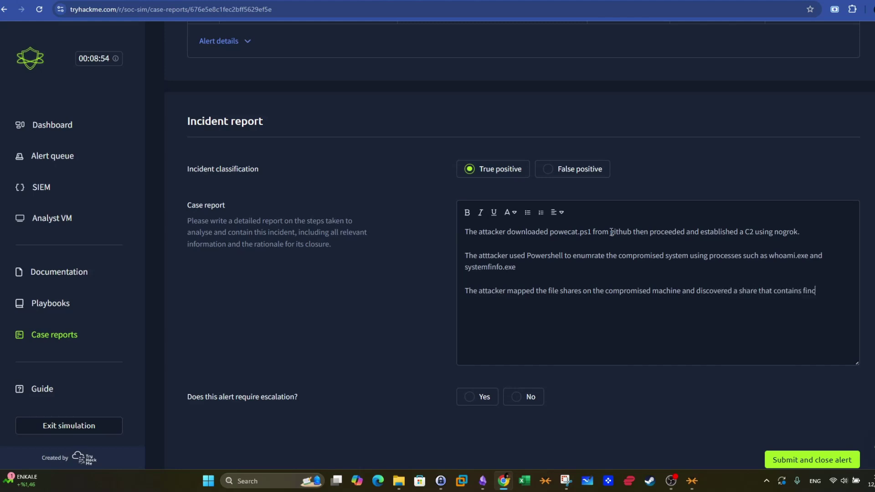
{"action": "type", "text": "nd"}
{"action": "key", "text": "BackSpace"}
{"action": "key", "text": "BackSpace"}
{"action": "type", "text": "nancial records."}
{"action": "key", "text": "Return"}
{"action": "key", "text": "Return"}
{"action": "type", "text": "The attacke"}
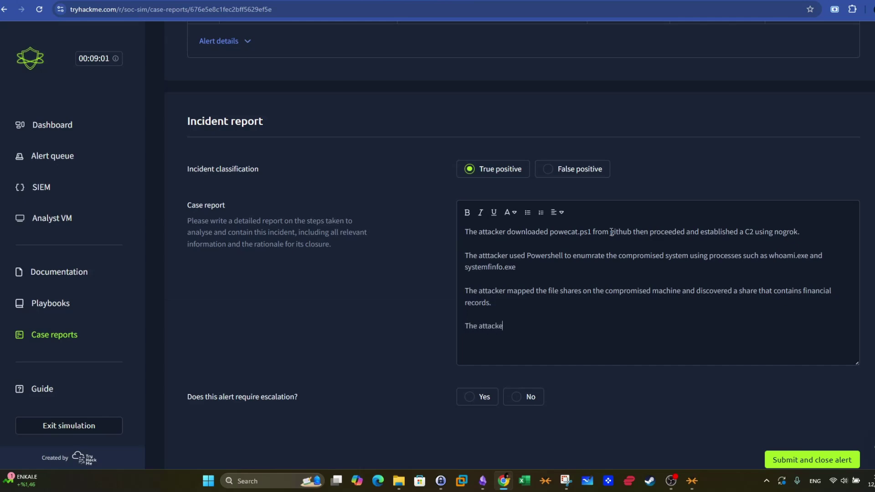
{"action": "type", "text": "r used"}
Step: Paste Robocopy.exe into the report, noting it copied the share to a separate path and zipped it
{"action": "key", "text": "ctrl+Tab"}
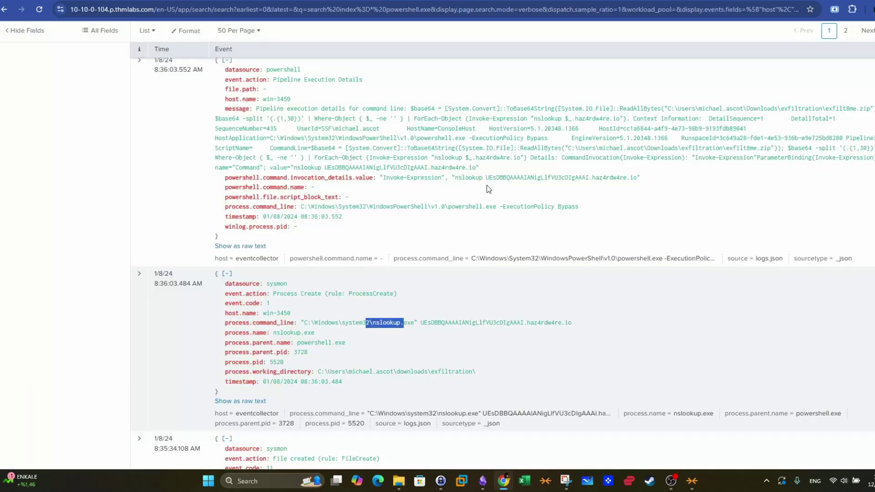
{"action": "scroll", "coordinate": [428, 316], "scroll_direction": "down", "scroll_amount": 10}
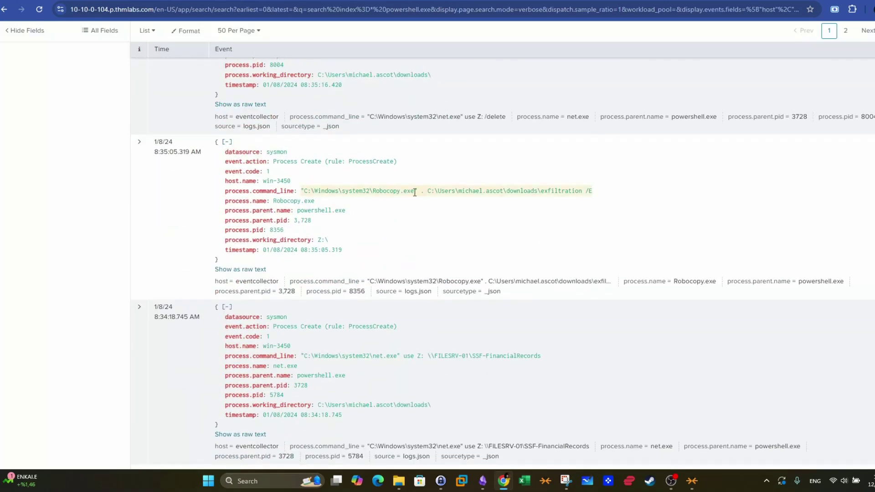
{"action": "left_click_drag", "start_coordinate": [416, 191], "coordinate": [373, 191]}
{"action": "key", "text": "ctrl+c"}
{"action": "key", "text": "ctrl+Tab"}
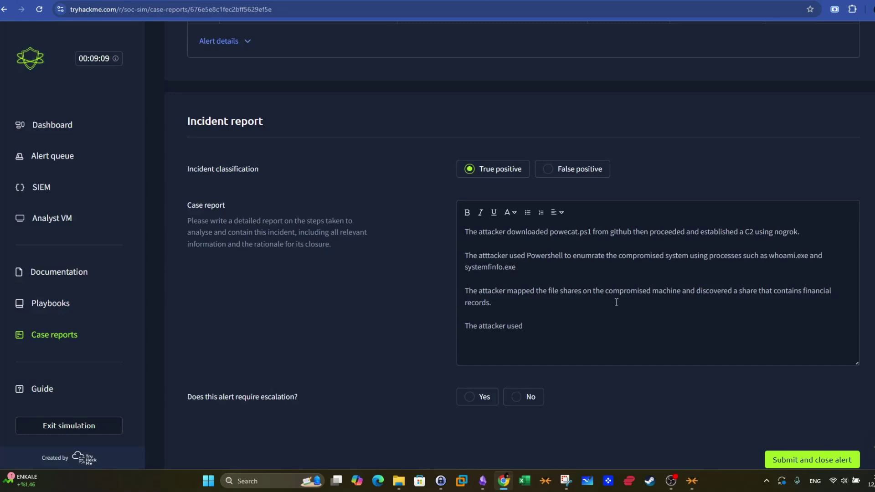
{"action": "key", "text": "ctrl+v"}
{"action": "type", "text": "to copy"}
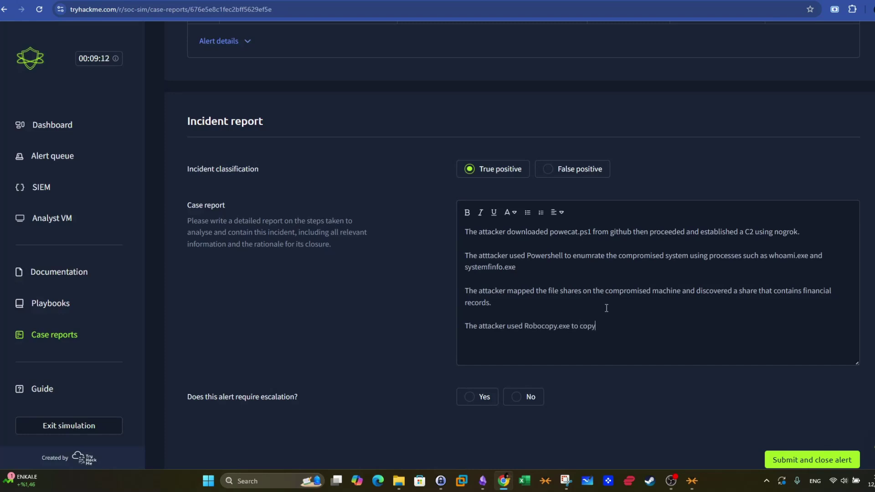
{"action": "type", "text": " the share to a spea"}
{"action": "key", "text": "BackSpace"}
{"action": "key", "text": "BackSpace"}
{"action": "key", "text": "BackSpace"}
{"action": "type", "text": "eparate path and "}
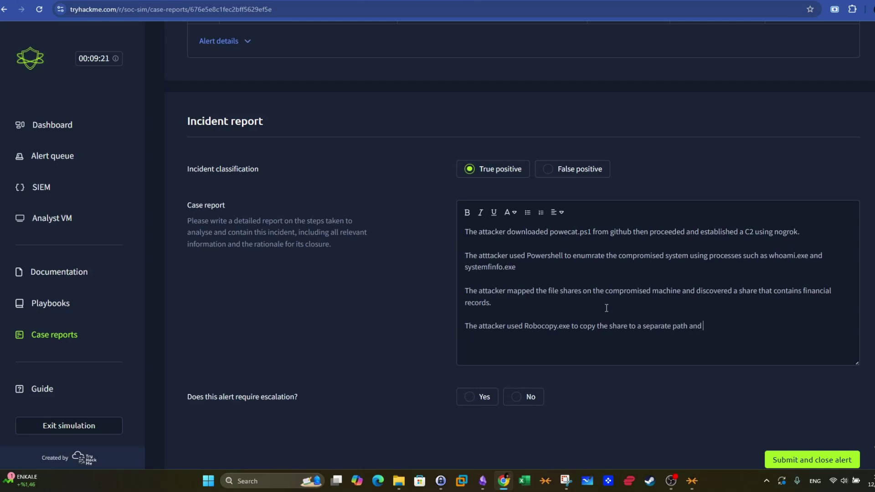
{"action": "type", "text": "zipped"}
Step: Name the zip file exfilt8me.zip, then add that nslookup.exe performed DNS data exfiltration
{"action": "key", "text": "ctrl+Tab"}
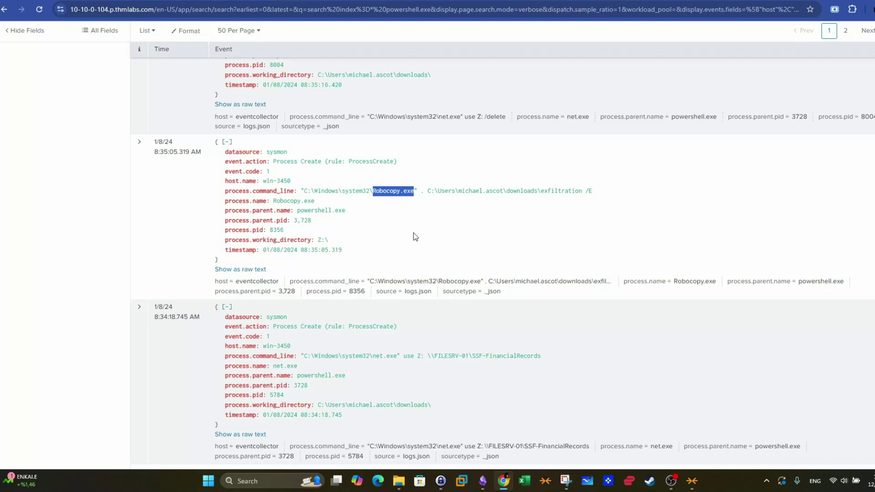
{"action": "scroll", "coordinate": [416, 236], "scroll_direction": "up", "scroll_amount": 3}
{"action": "scroll", "coordinate": [428, 206], "scroll_direction": "up", "scroll_amount": 5}
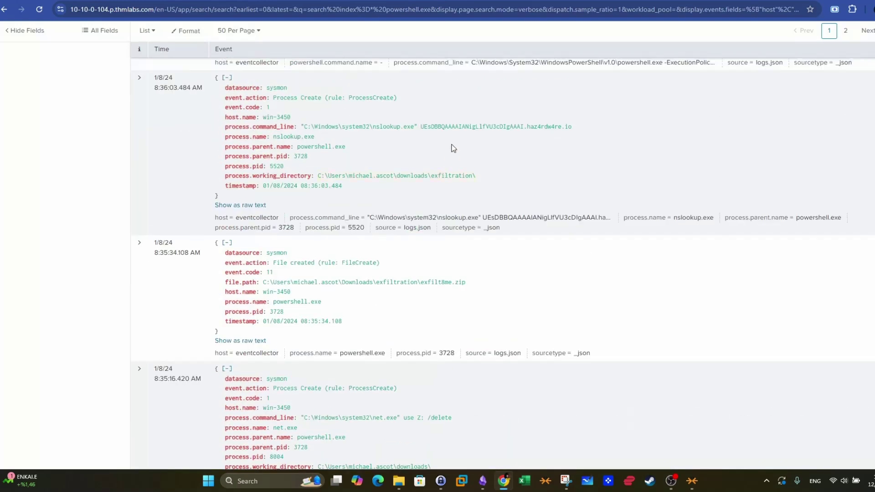
{"action": "mouse_move", "coordinate": [424, 282]}
{"action": "left_mouse_down"}
{"action": "mouse_move", "coordinate": [466, 282]}
{"action": "mouse_move", "coordinate": [420, 282]}
{"action": "left_mouse_up"}
{"action": "key", "text": "ctrl+c"}
{"action": "key", "text": "ctrl+Tab"}
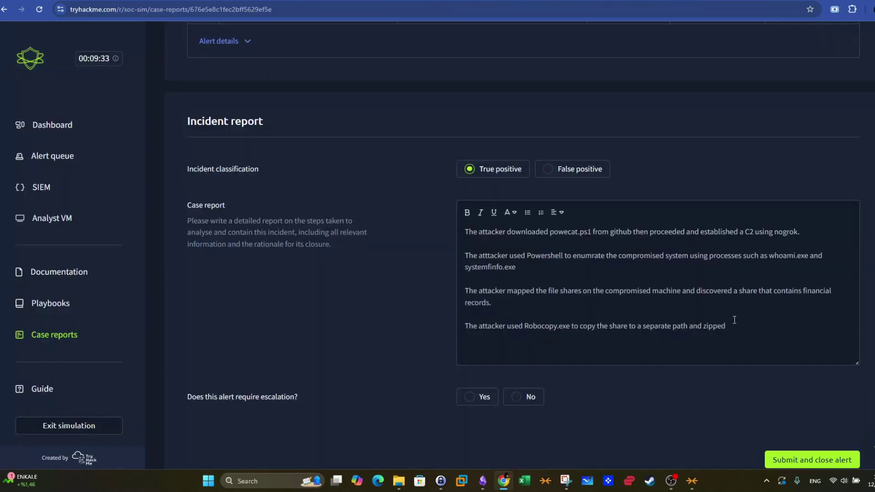
{"action": "type", "text": "in t"}
{"action": "type", "text": " file named"}
{"action": "key", "text": "ctrl+v"}
{"action": "type", "text": "."}
{"action": "key", "text": "Return"}
{"action": "type", "text": "Then "}
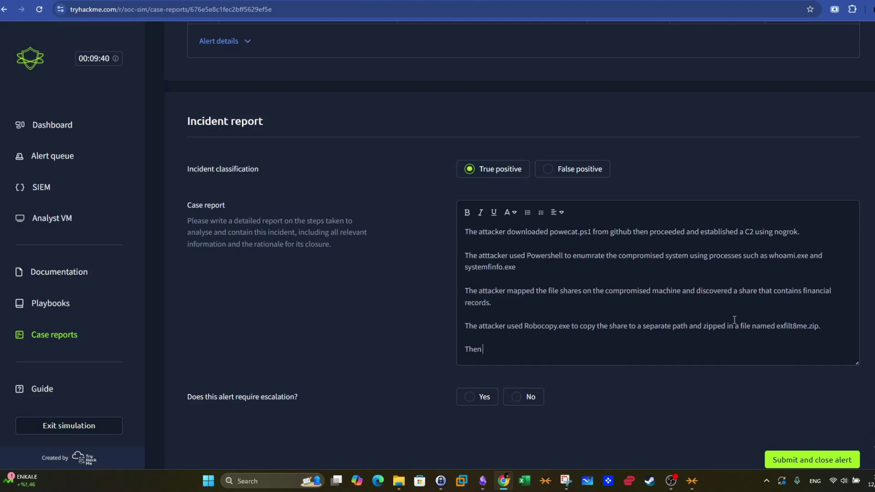
{"action": "type", "text": "the attacker used nslook"}
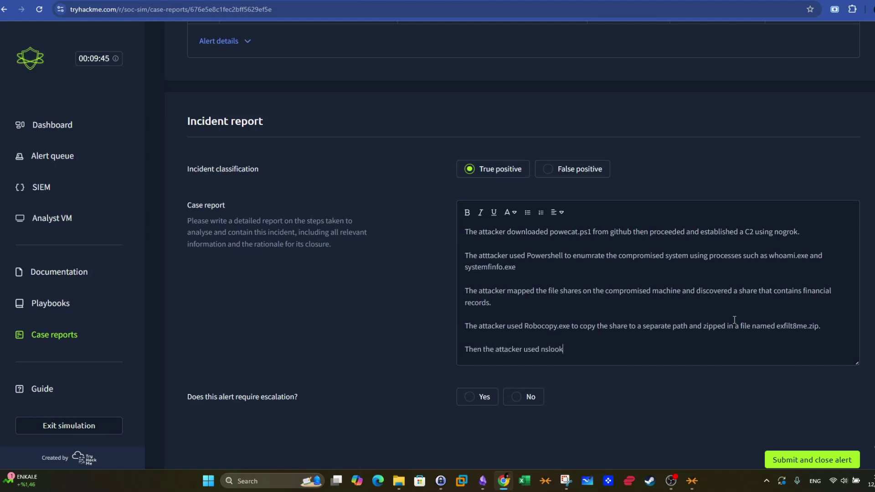
{"action": "type", "text": "up.ex"}
{"action": "type", "text": "e ot"}
{"action": "type", "text": "to perform DNS da"}
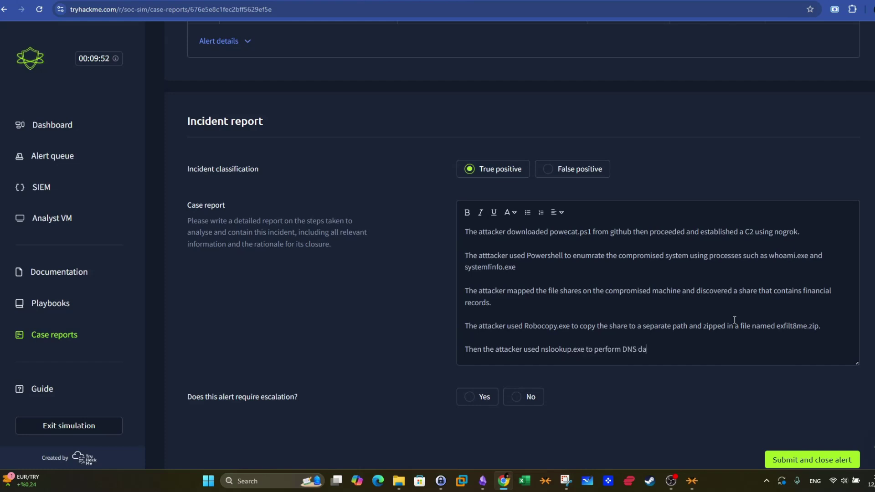
{"action": "type", "text": "ta exfiltration."}
{"action": "scroll", "coordinate": [360, 360], "scroll_direction": "down", "scroll_amount": 1}
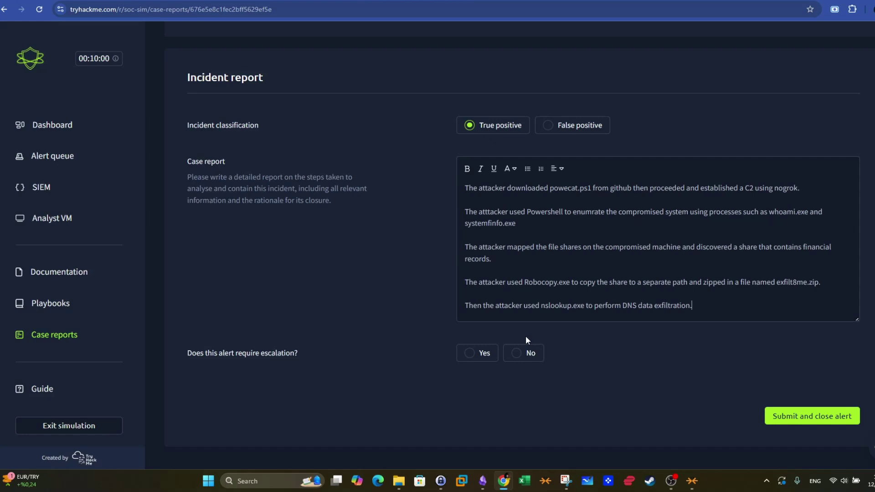
Step: Check the nslookup domain in Splunk, then submit alert 1039's report with no escalation
{"action": "key", "text": "ctrl+Tab"}
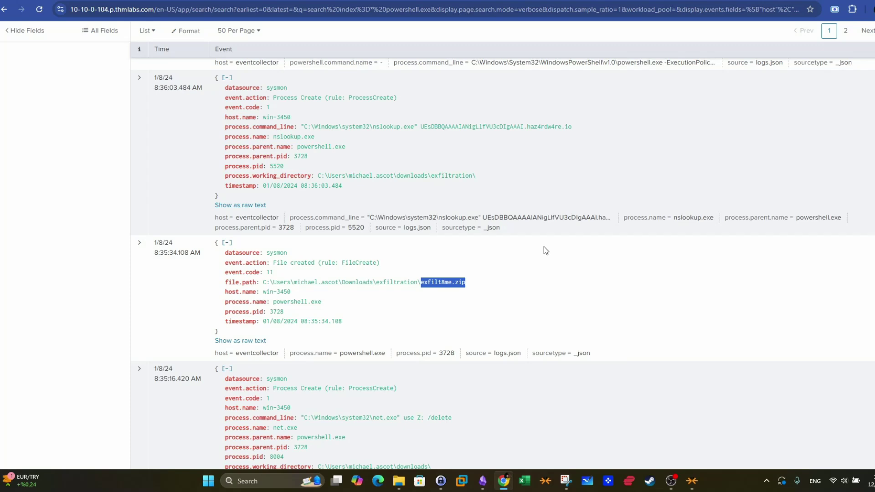
{"action": "left_click_drag", "start_coordinate": [573, 127], "coordinate": [530, 126]}
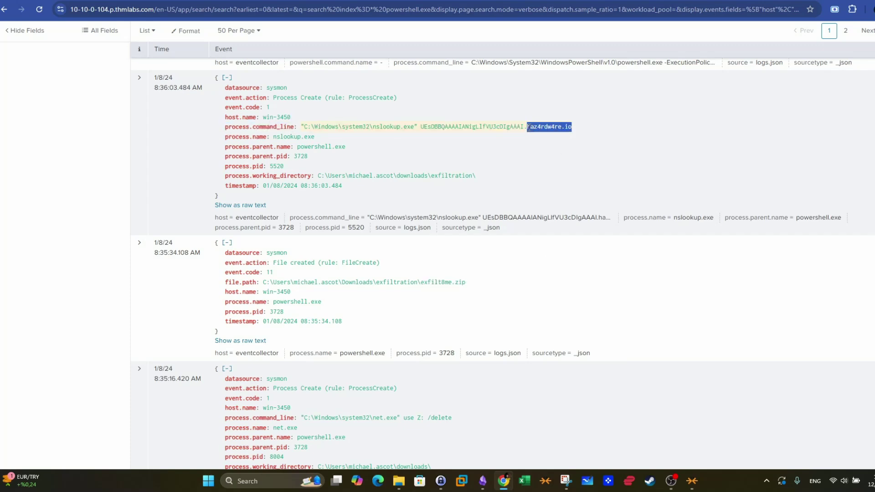
{"action": "key", "text": "ctrl+Tab"}
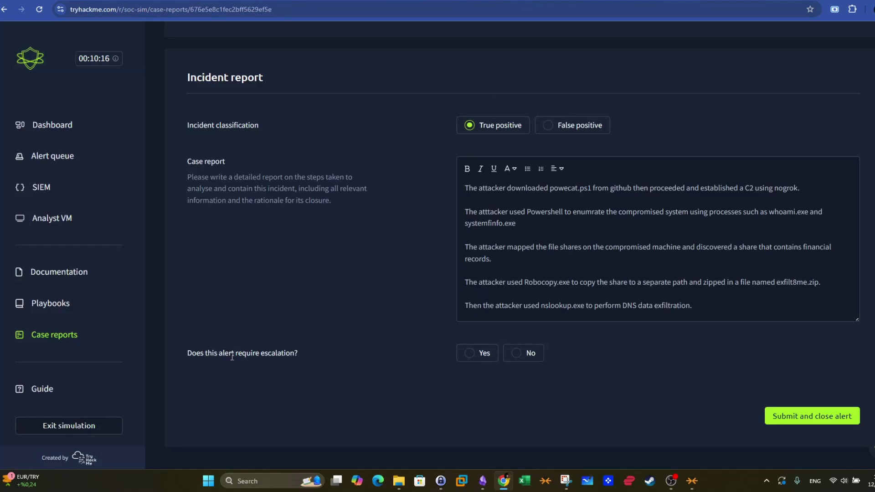
{"action": "left_click", "coordinate": [519, 353]}
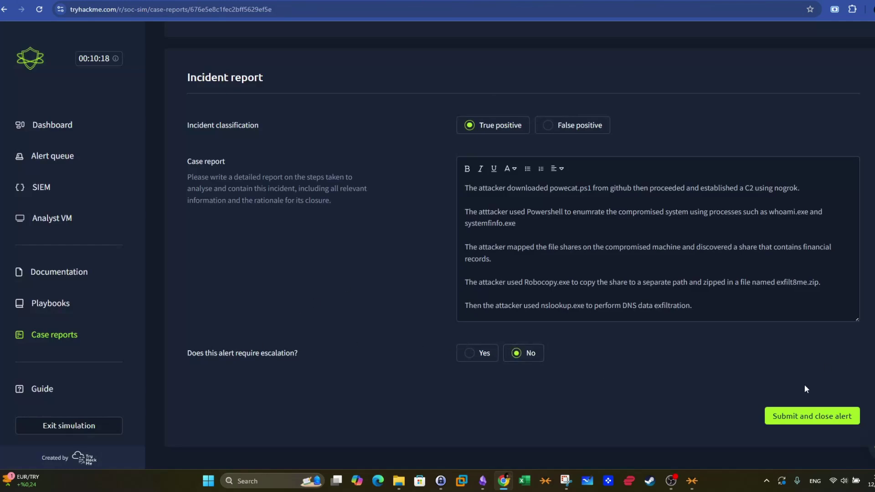
{"action": "left_click", "coordinate": [811, 419]}
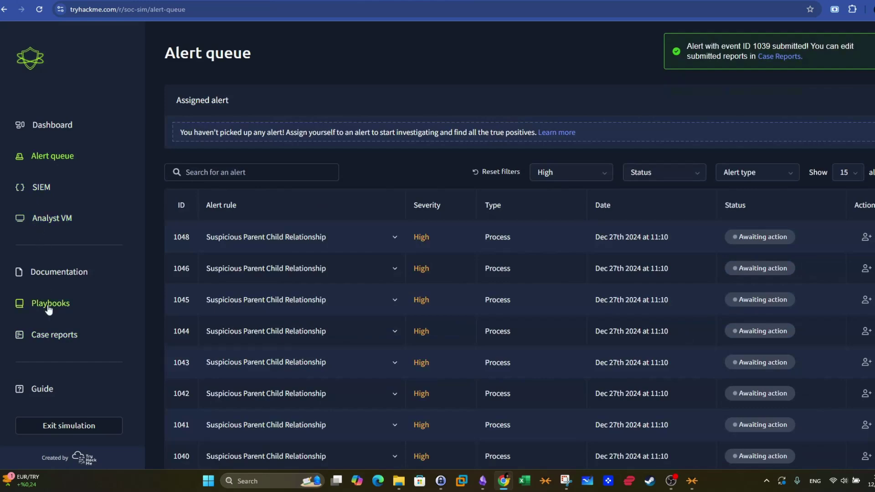
Step: View the submitted report for alert 1039 from Case reports, expanding its event details
{"action": "left_click", "coordinate": [54, 336]}
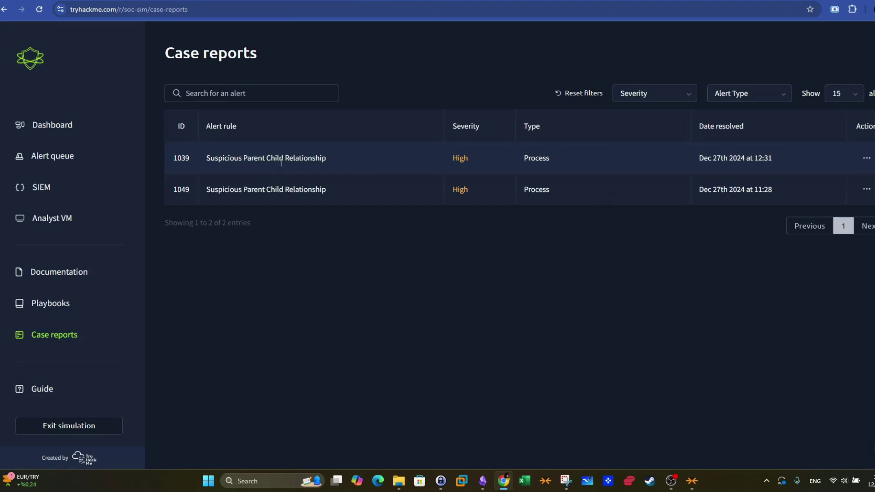
{"action": "left_click_drag", "start_coordinate": [175, 157], "coordinate": [190, 158]}
{"action": "left_click", "coordinate": [866, 157]}
{"action": "left_click", "coordinate": [860, 192]}
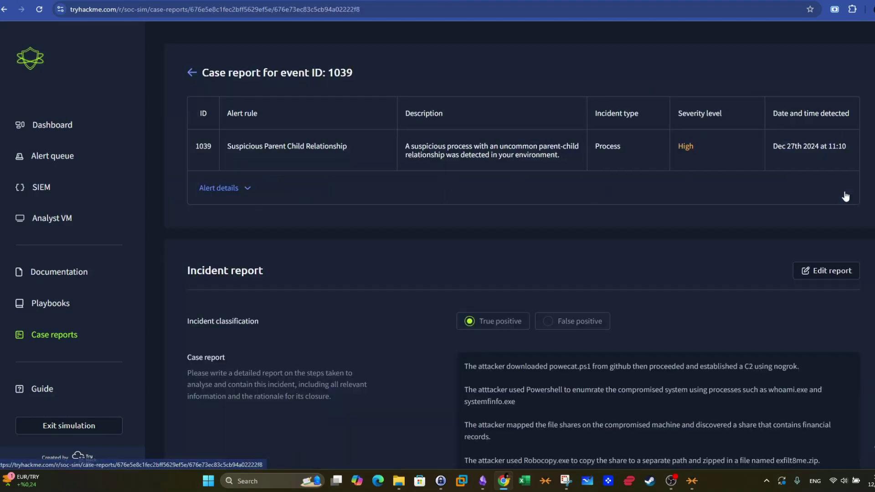
{"action": "scroll", "coordinate": [771, 198], "scroll_direction": "down", "scroll_amount": 4}
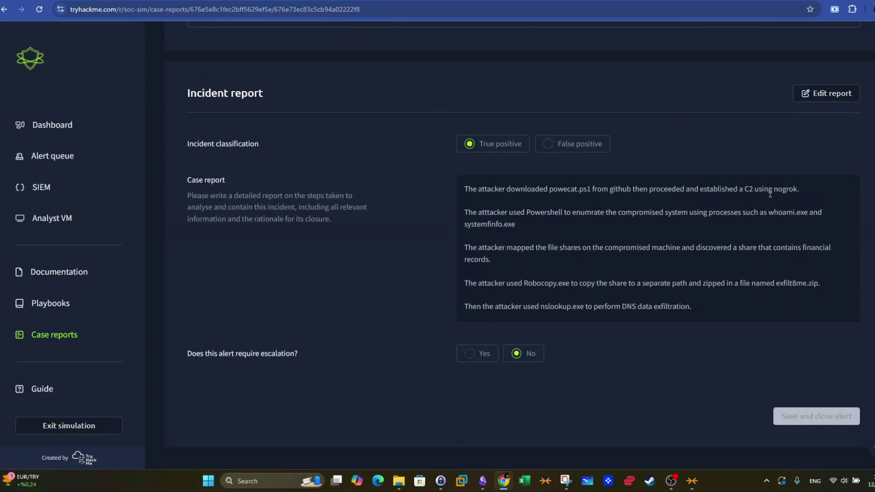
{"action": "scroll", "coordinate": [770, 197], "scroll_direction": "up", "scroll_amount": 2}
{"action": "scroll", "coordinate": [769, 196], "scroll_direction": "up", "scroll_amount": 2}
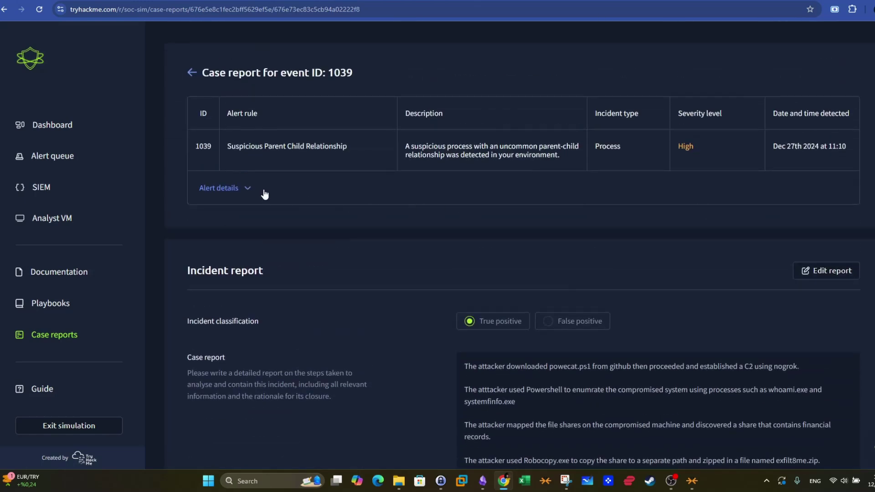
{"action": "left_click", "coordinate": [242, 187]}
{"action": "left_click", "coordinate": [55, 346]}
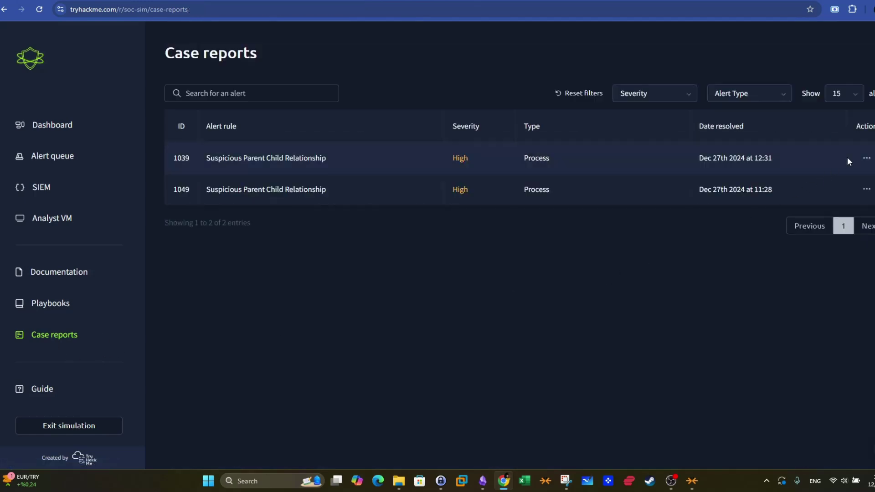
Step: Edit report 1039 and save it, closing the alert again
{"action": "left_click", "coordinate": [866, 158]}
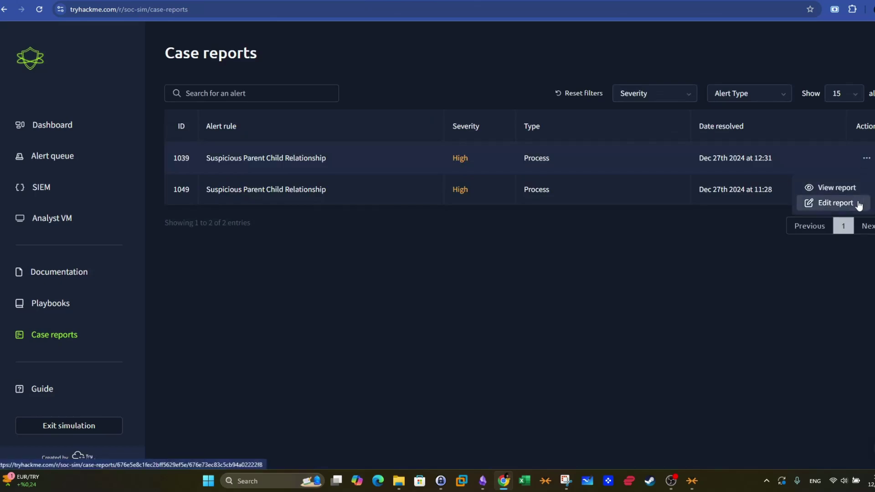
{"action": "left_click", "coordinate": [836, 203]}
{"action": "scroll", "coordinate": [597, 208], "scroll_direction": "down", "scroll_amount": 3}
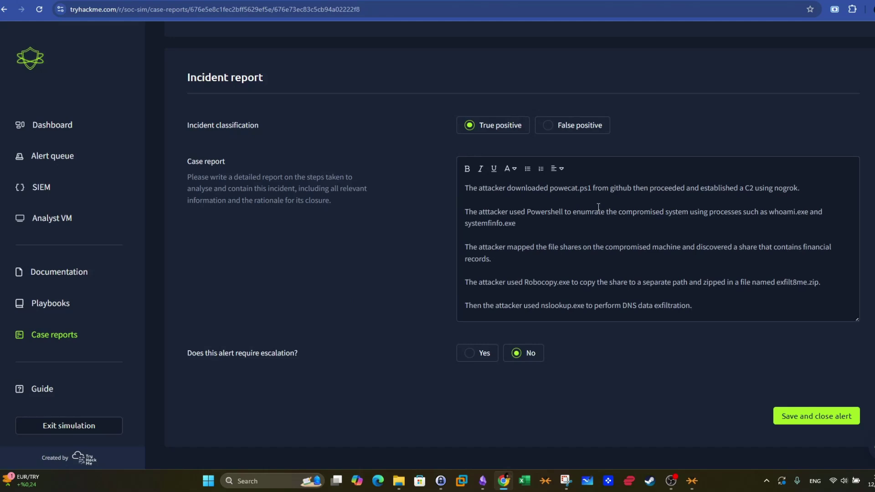
{"action": "left_click", "coordinate": [838, 420]}
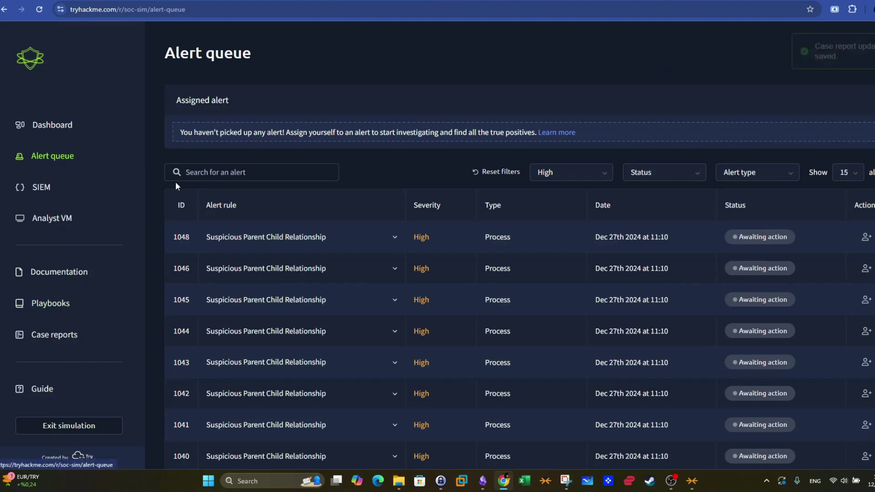
Step: Visit Playbooks, then open the Phishing Unfolding dashboard showing 2 of 52 alerts closed as true positives
{"action": "left_click", "coordinate": [96, 302]}
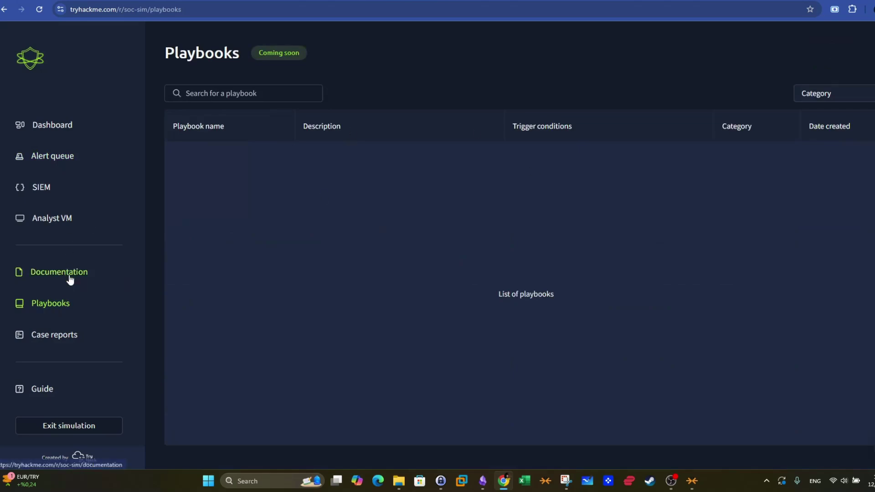
{"action": "left_click_drag", "start_coordinate": [315, 59], "coordinate": [223, 54]}
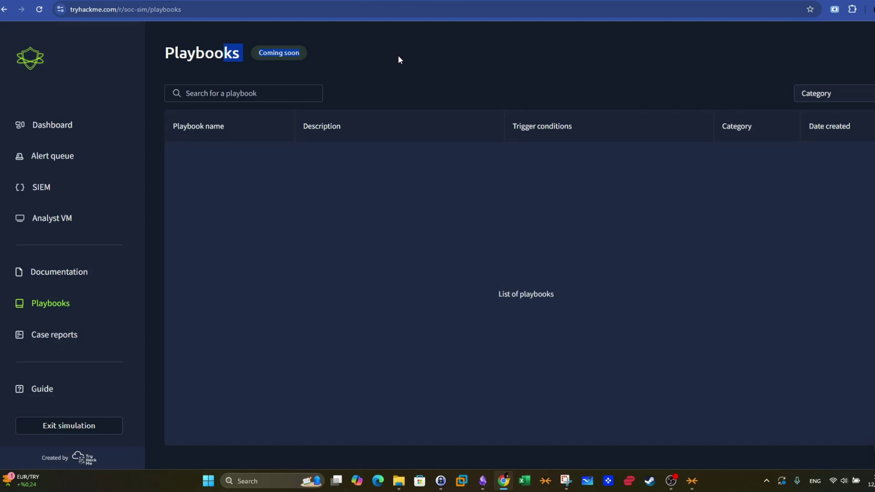
{"action": "left_click", "coordinate": [398, 55]}
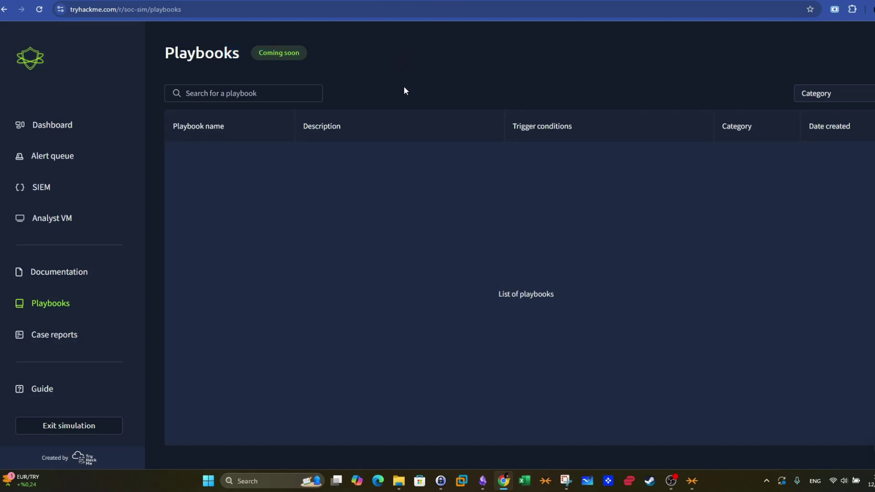
{"action": "left_click", "coordinate": [34, 124]}
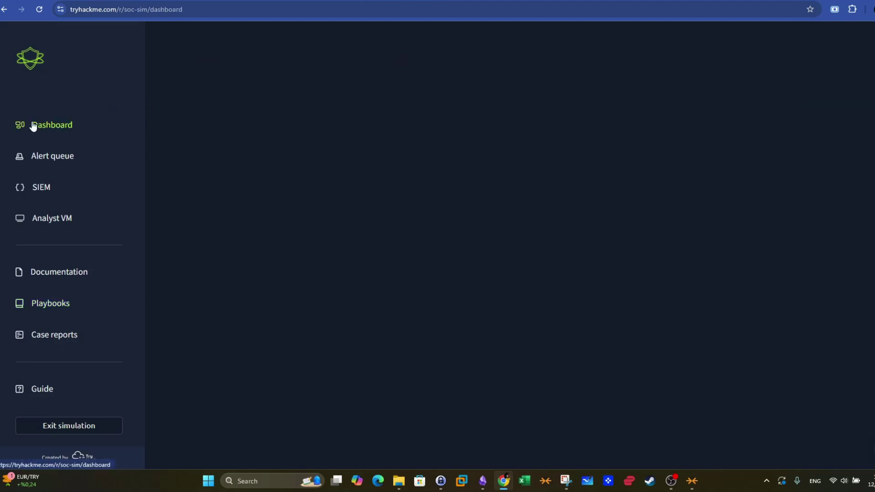
{"action": "left_click_drag", "start_coordinate": [295, 63], "coordinate": [194, 64]}
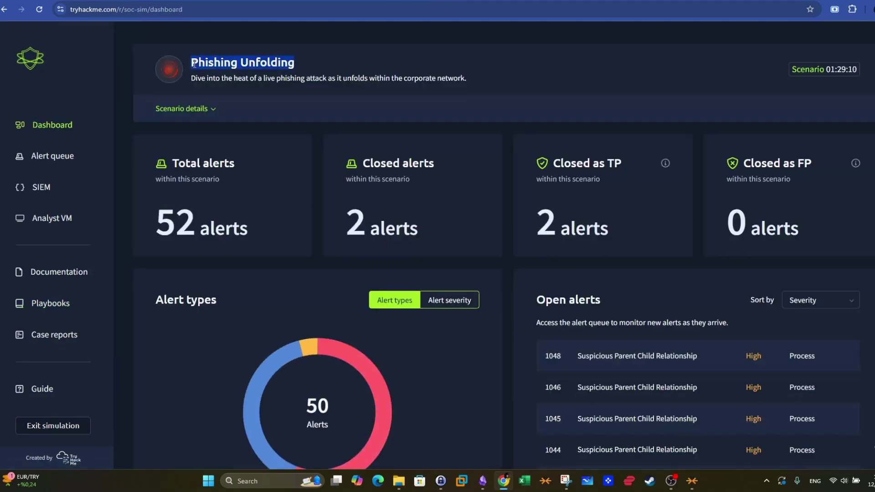